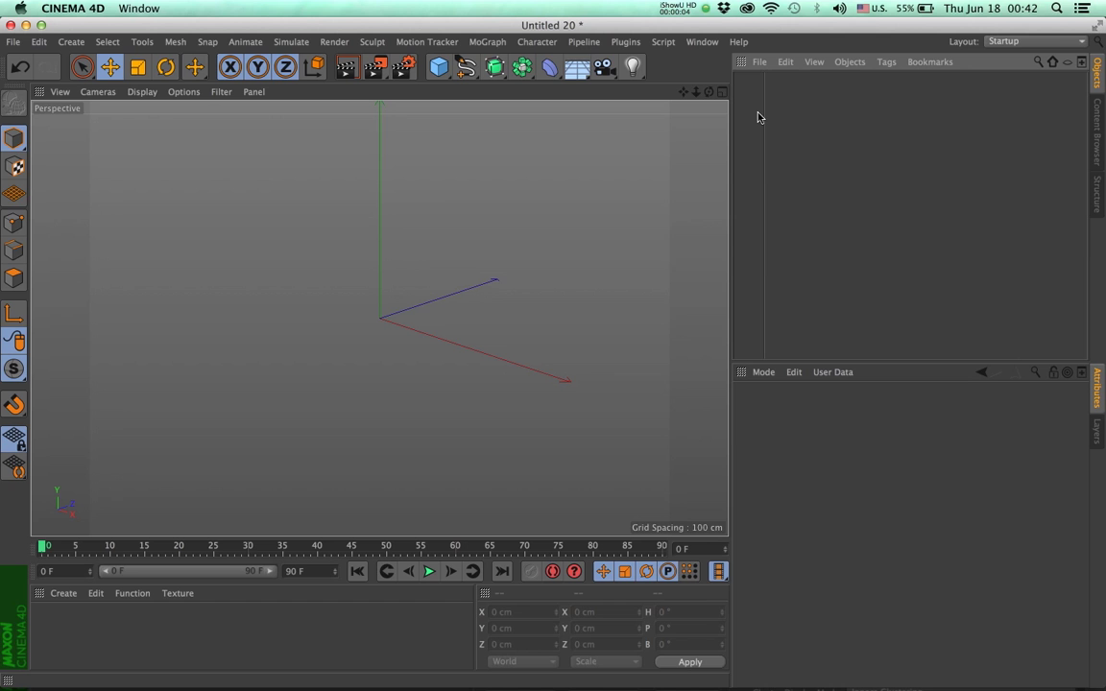
Step: Add a cube primitive and try converting it to an editable polygon object to examine its UVW tag
left_click(438, 73)
left_click(437, 69)
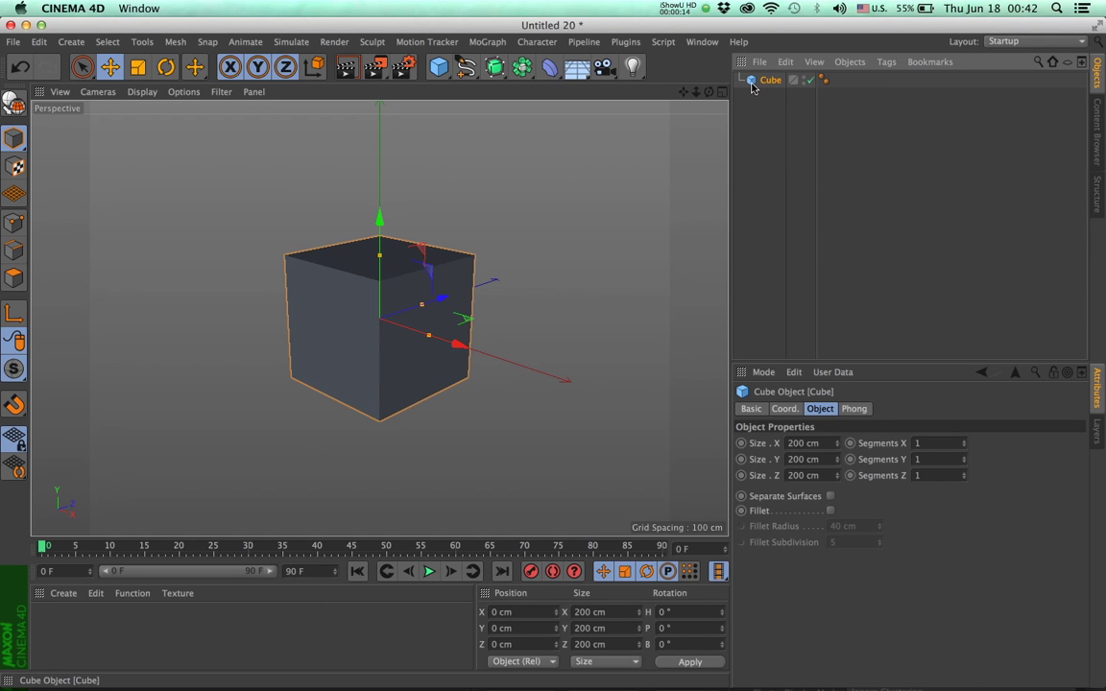
key("c")
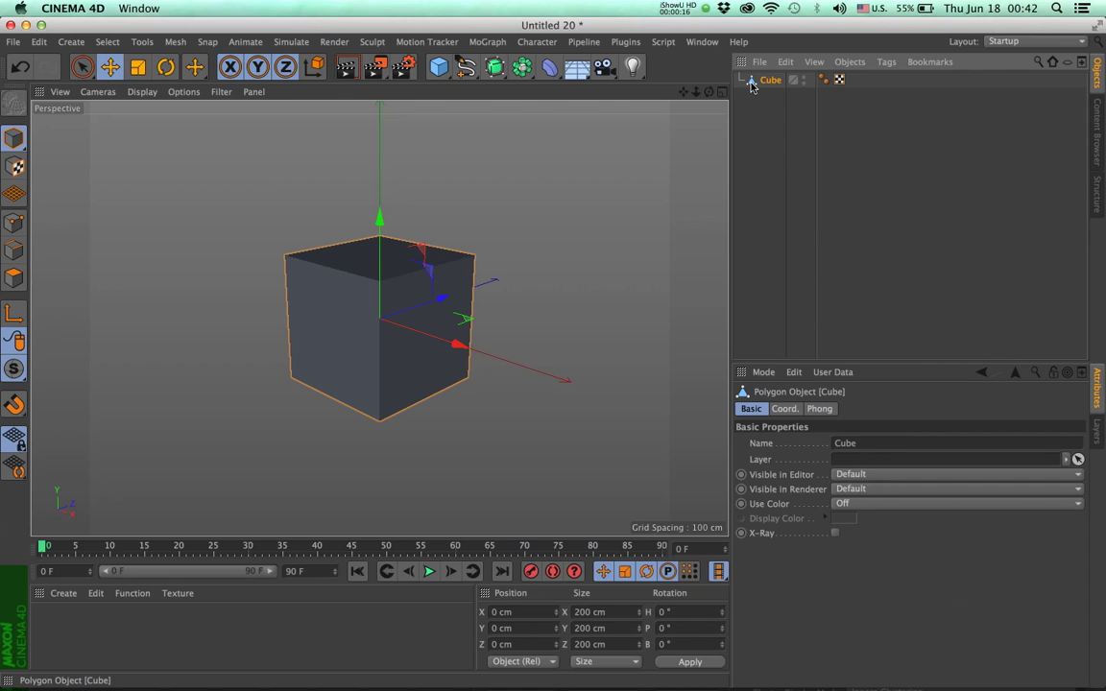
left_click(839, 81)
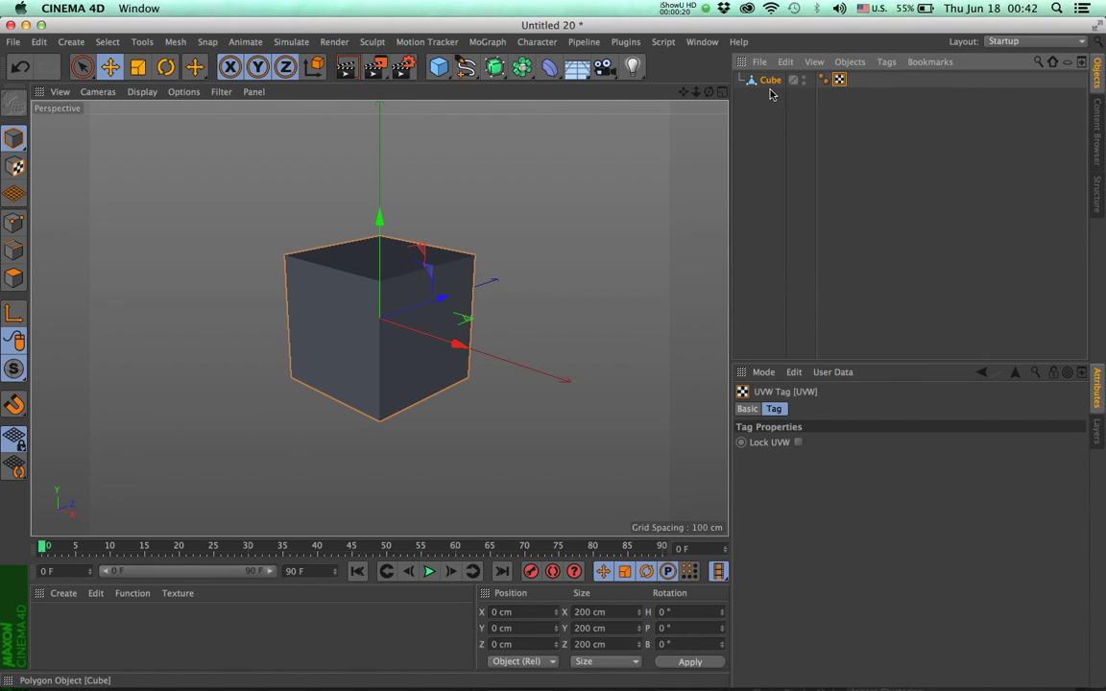
key("super+z")
key("super+z")
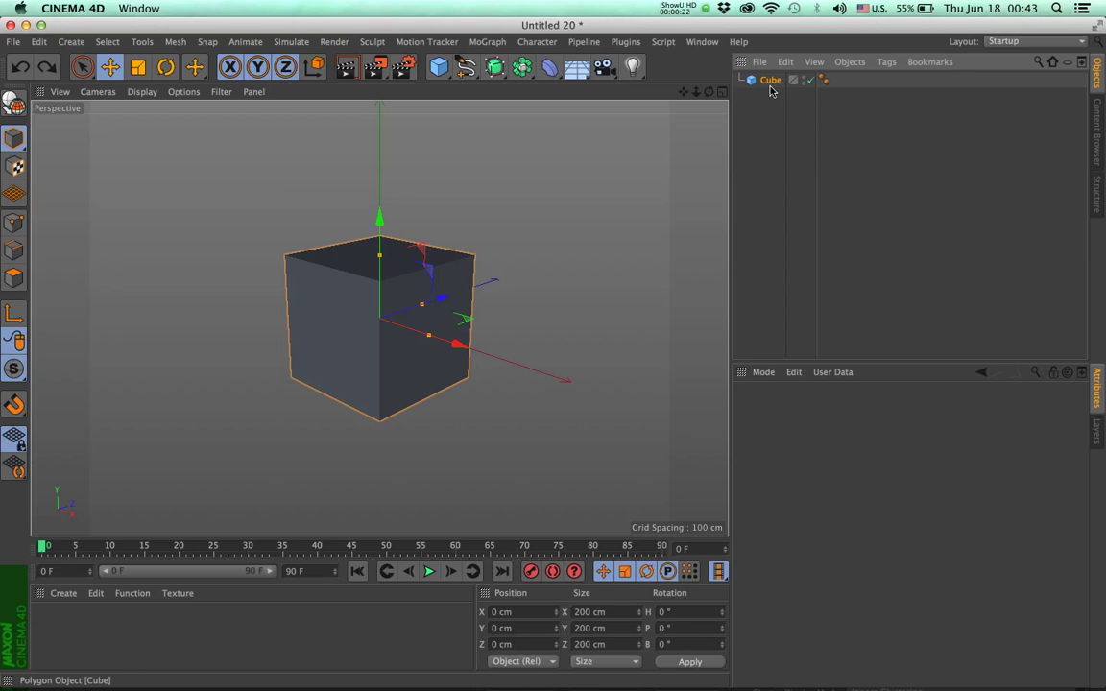
Step: Set the cube's Y segments to 8 and switch the viewport display to shading with lines
left_click(754, 84)
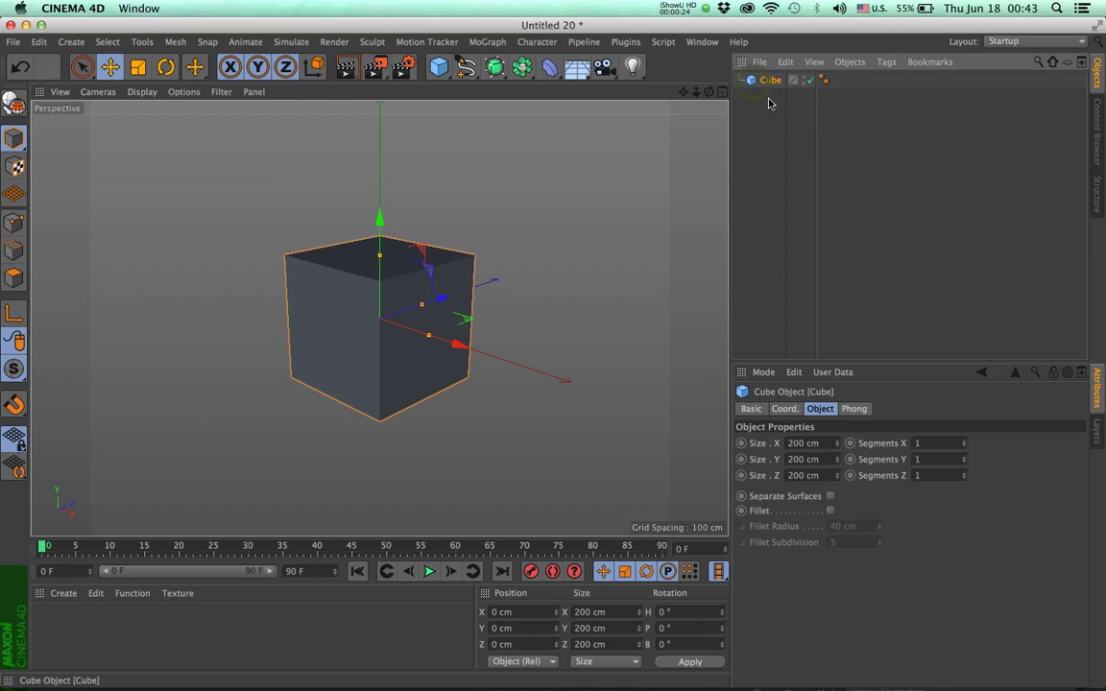
left_click_drag(964, 462, 867, 414)
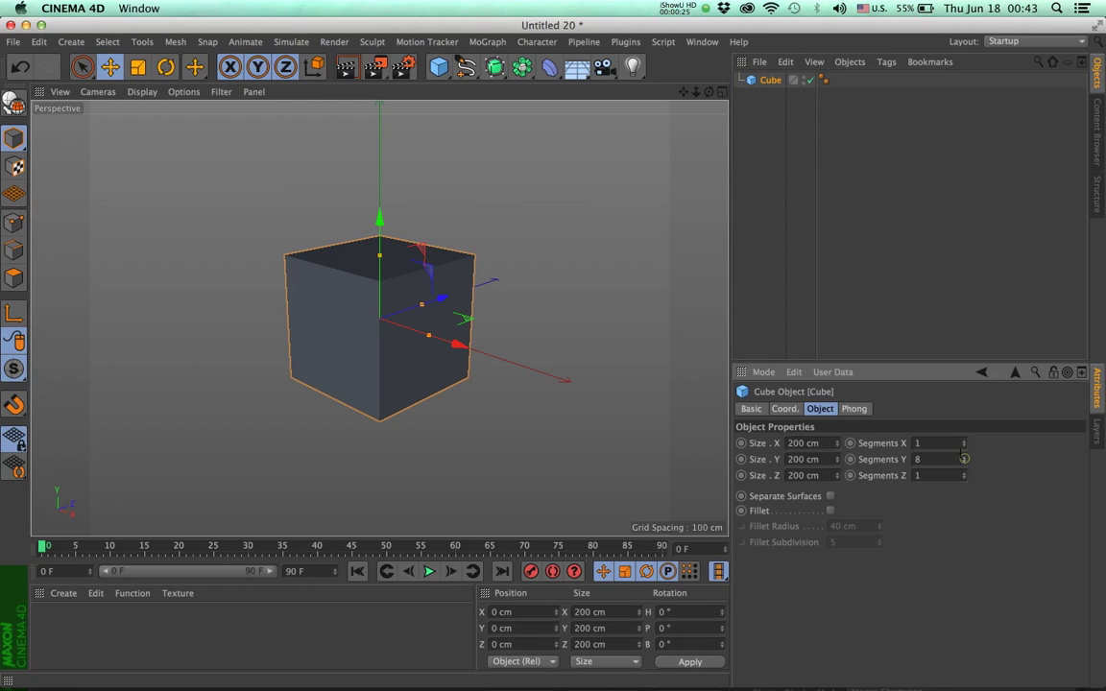
left_click(142, 92)
left_click(142, 92)
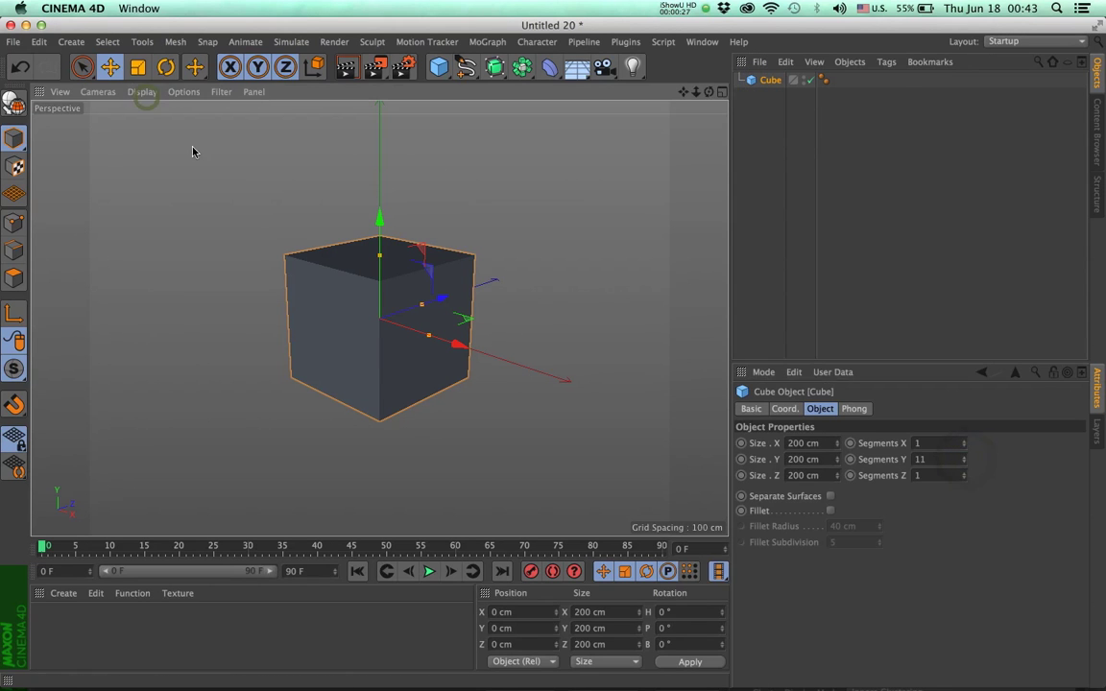
left_click(964, 464)
left_click(964, 463)
left_click(964, 464)
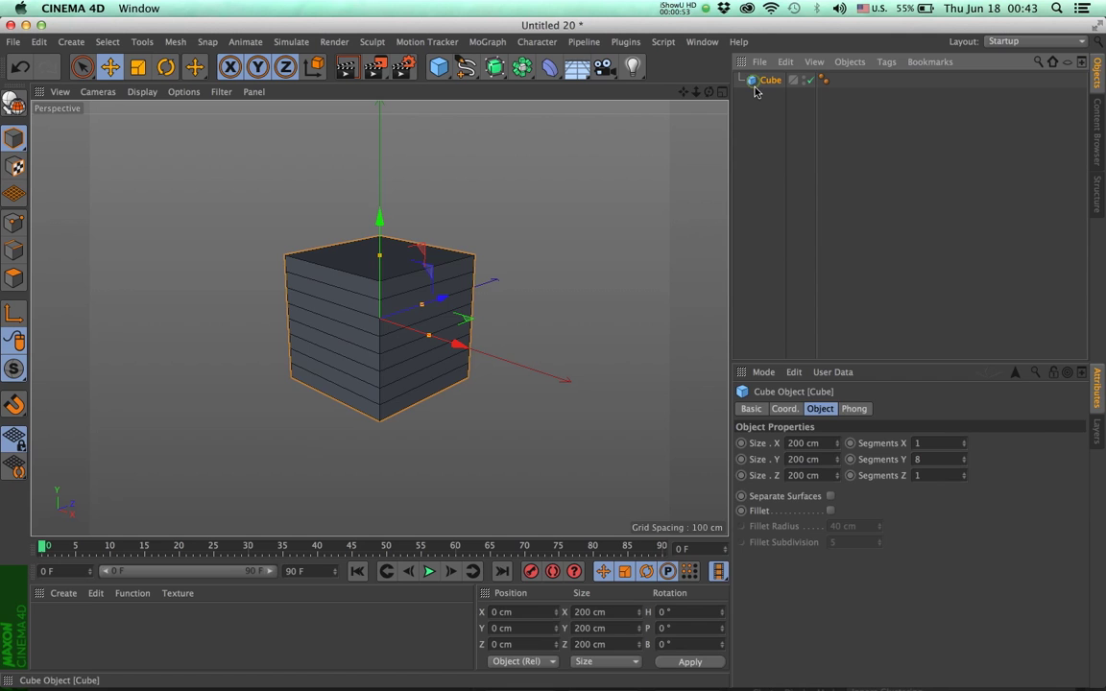
Step: Delete the cube and load the Houdini asset simple_voronoi_fracture.hda into the scene
key("Delete")
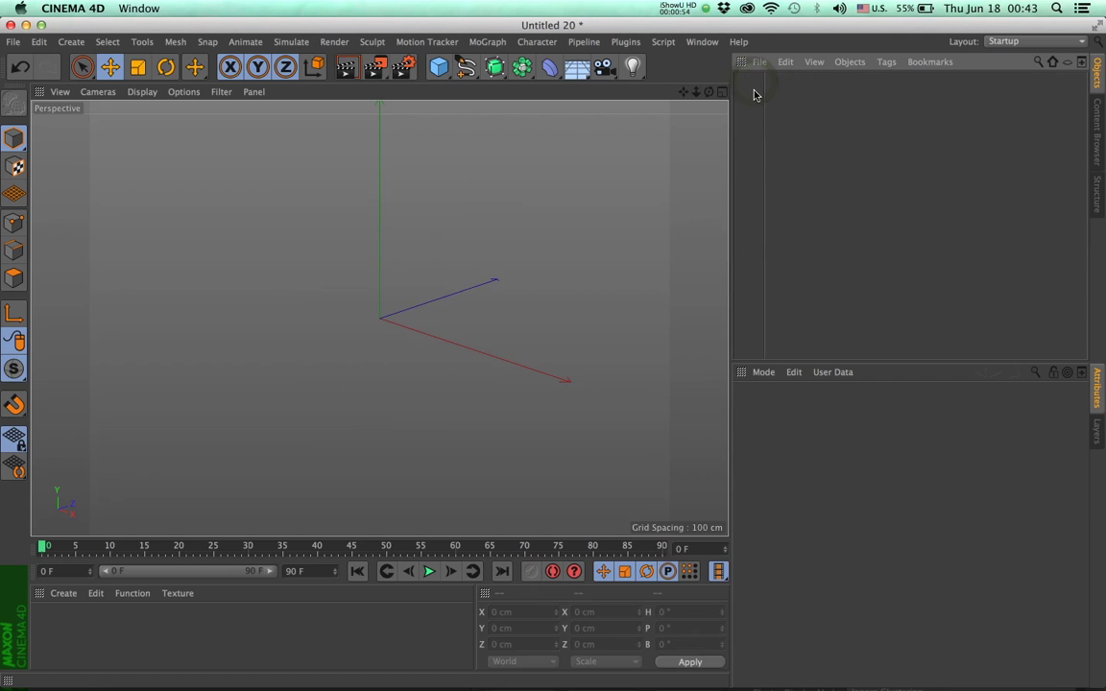
left_click(584, 42)
mouse_move(597, 65)
left_click(669, 93)
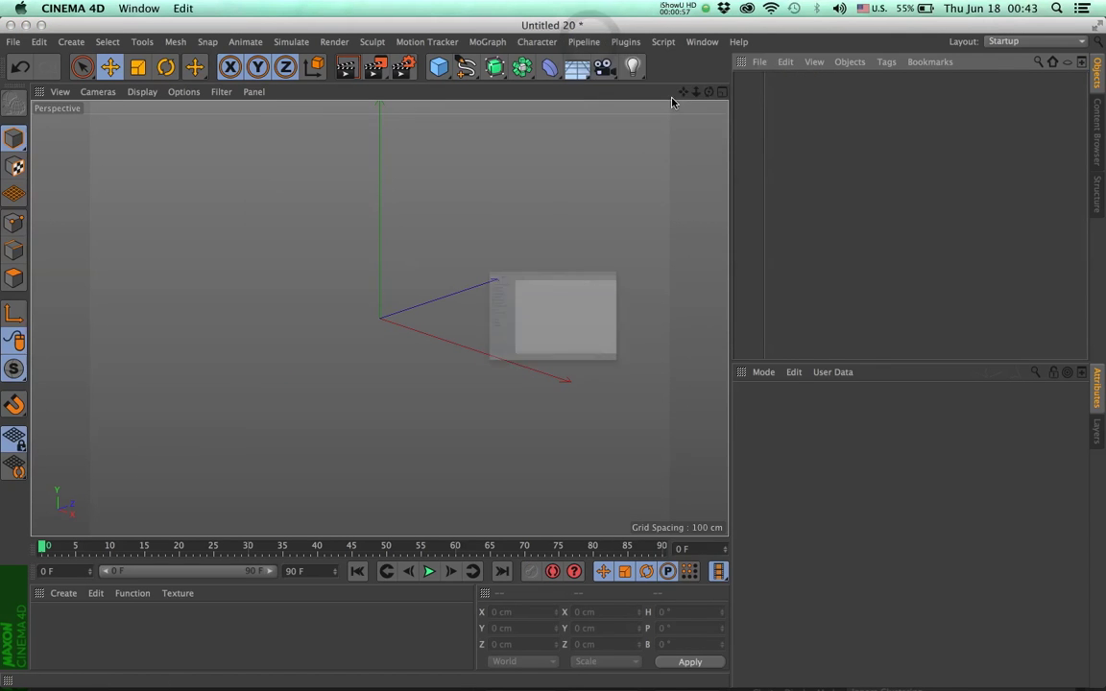
left_click(462, 254)
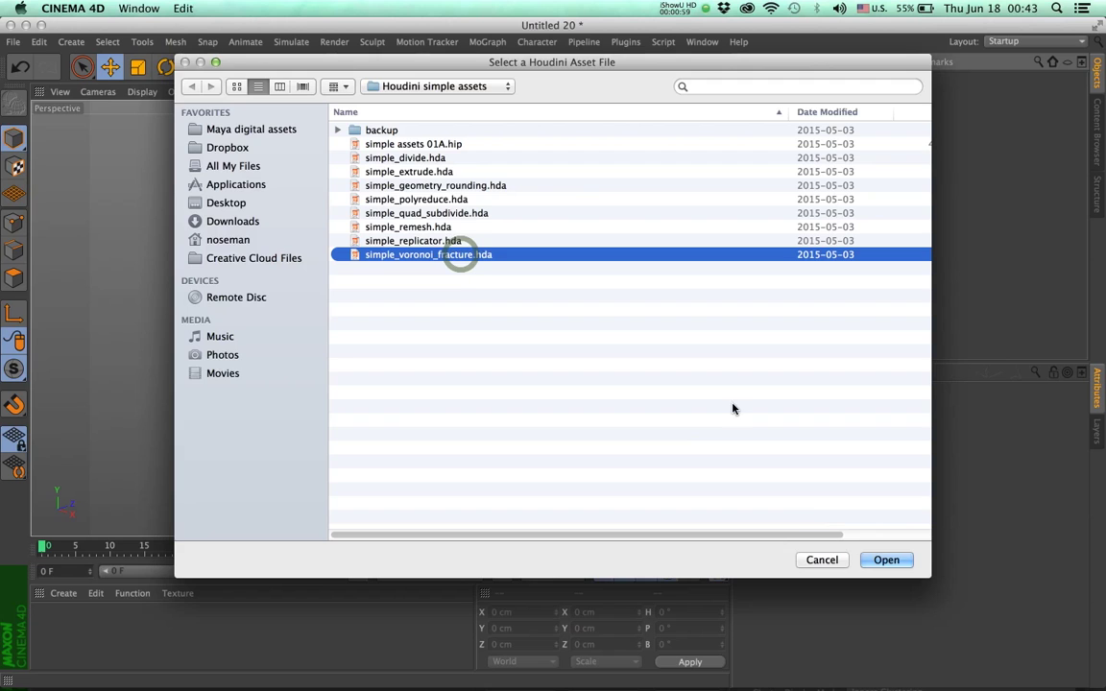
left_click(884, 560)
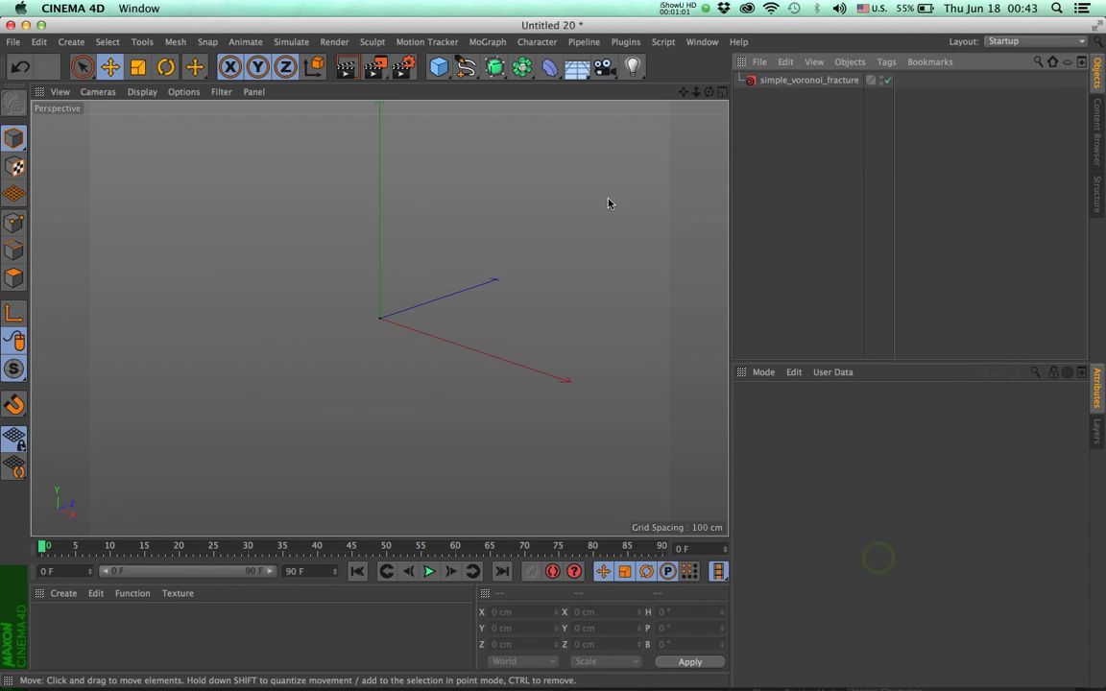
Step: Add a sphere primitive and assign it as the Object 1 input of the simple_voronoi_fracture asset
left_click(751, 86)
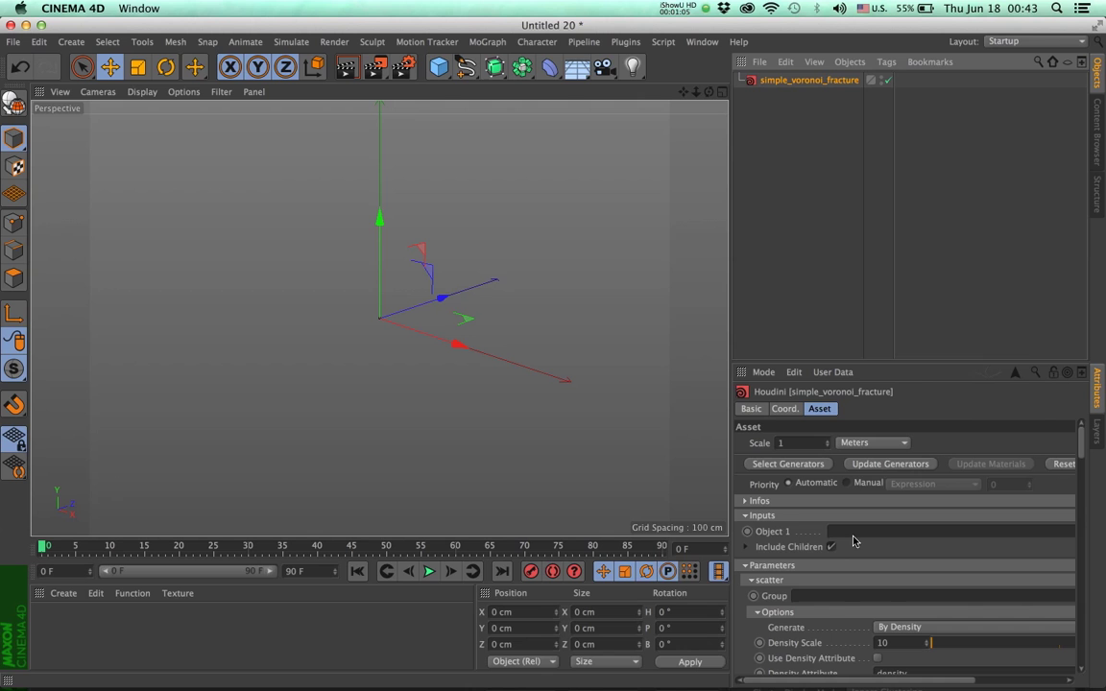
left_click_drag(437, 65, 732, 122)
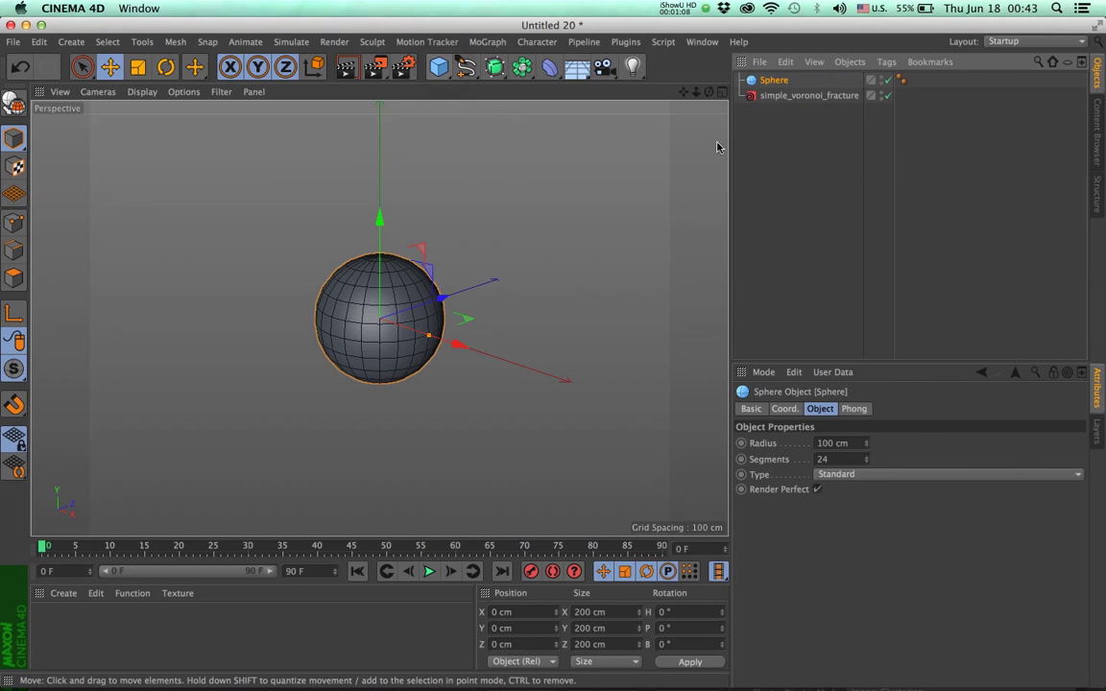
left_click(754, 96)
left_click_drag(772, 80, 837, 531)
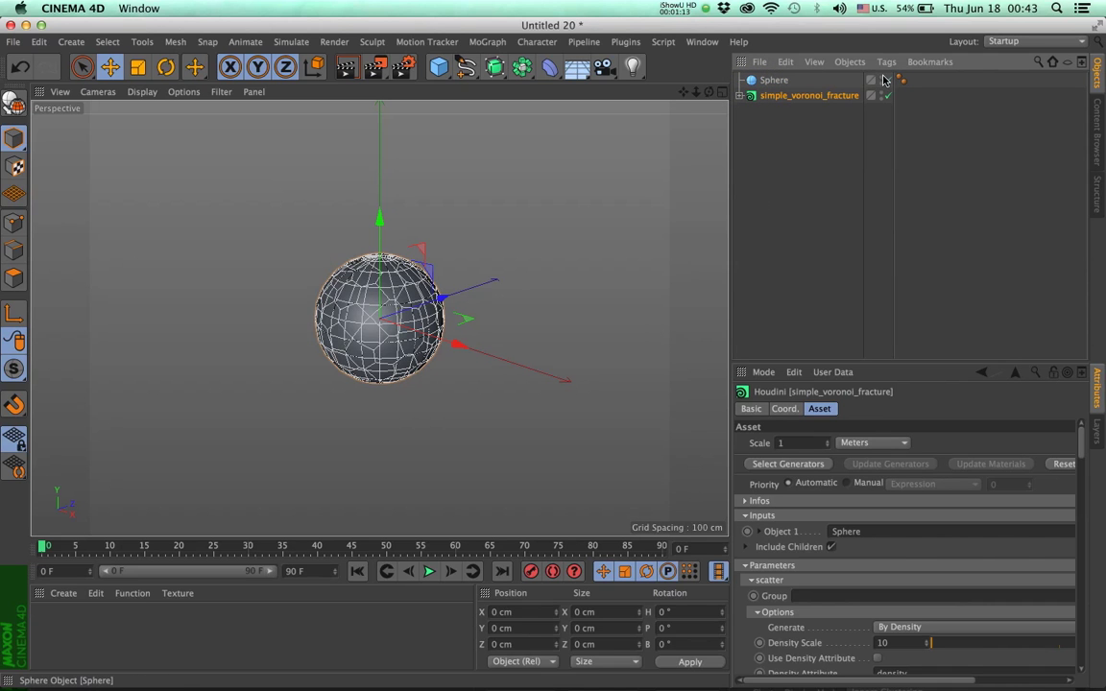
Step: Hide the original sphere and expand the simple_voronoi_fracture hierarchy to examine the fractured output
left_click(740, 96)
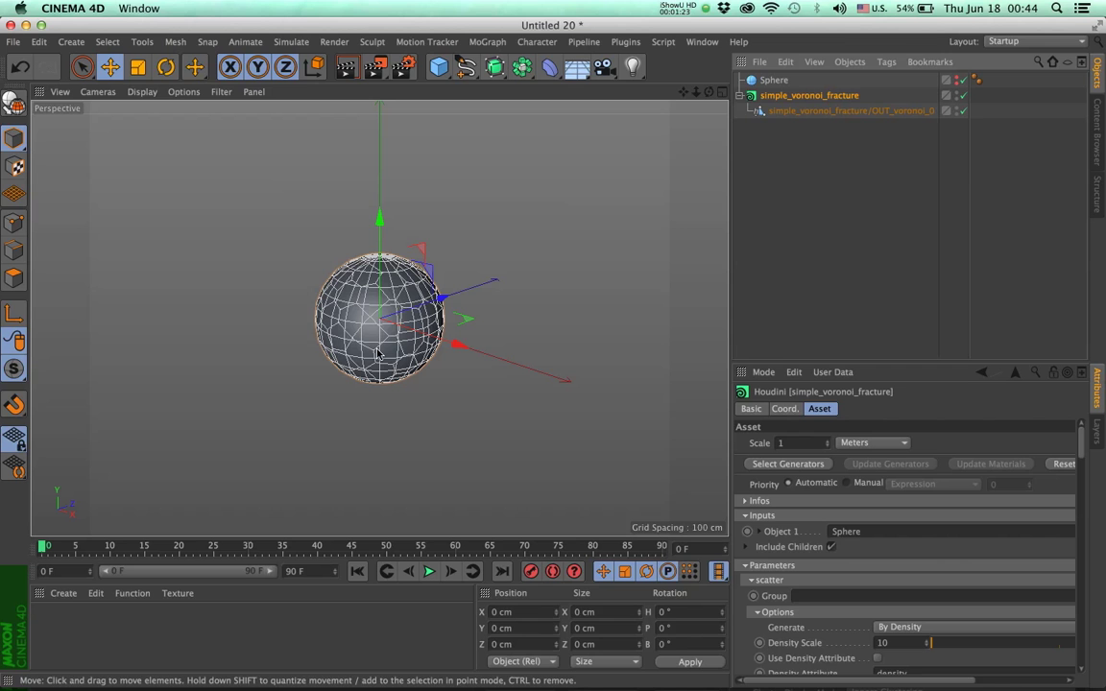
scroll(368, 331, "up", 5)
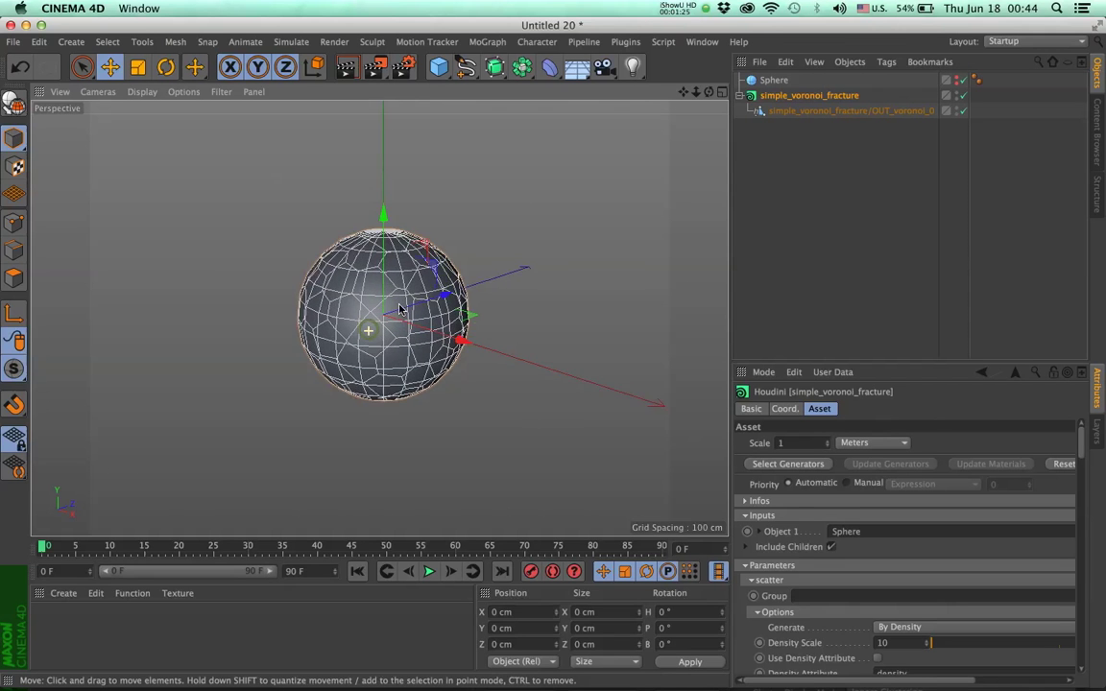
scroll(429, 283, "down", 2)
scroll(423, 288, "up", 2)
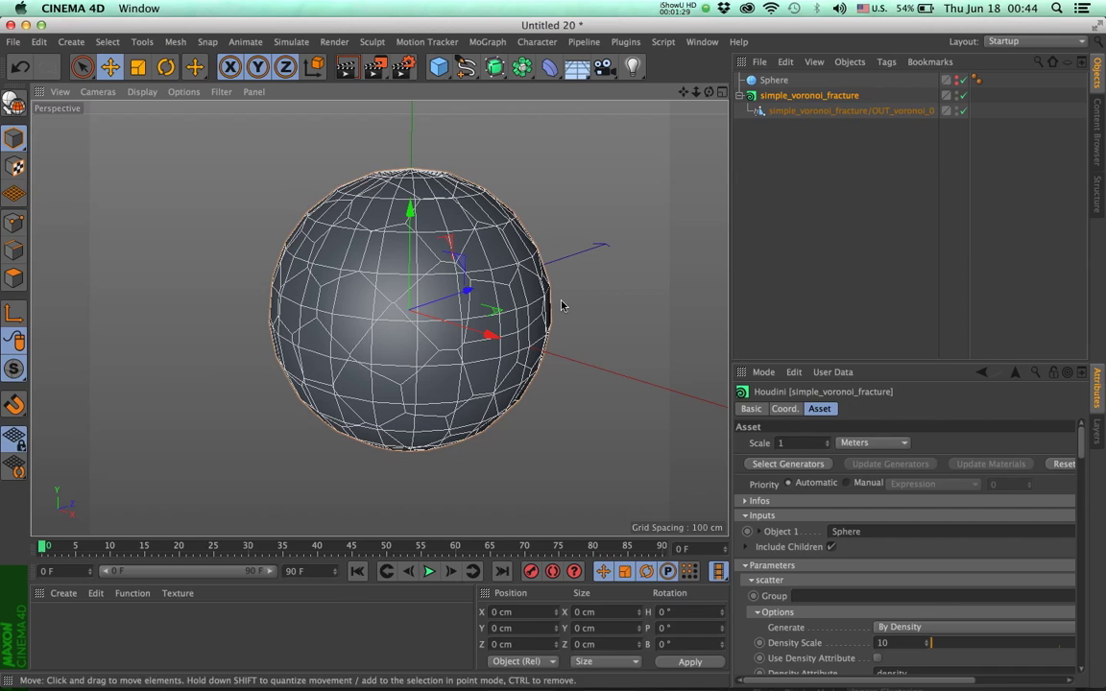
Step: Copy the OUT_voronoi_0 generator outside the asset and convert the copy to an editable polygon object
left_click_drag(783, 111, 779, 139)
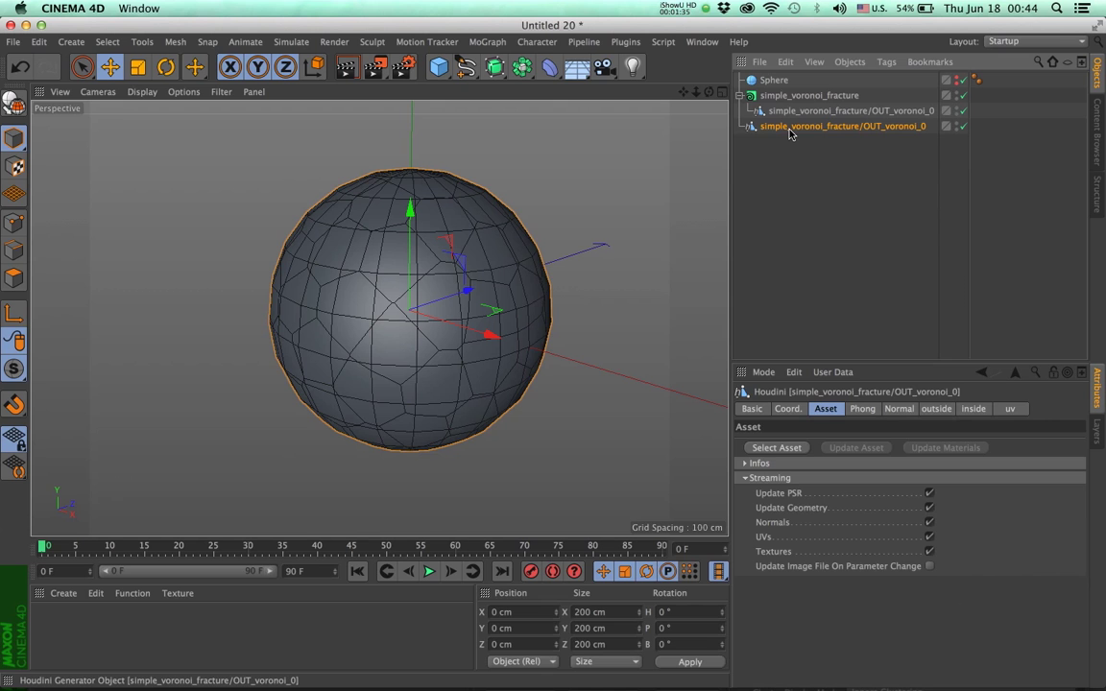
key("c")
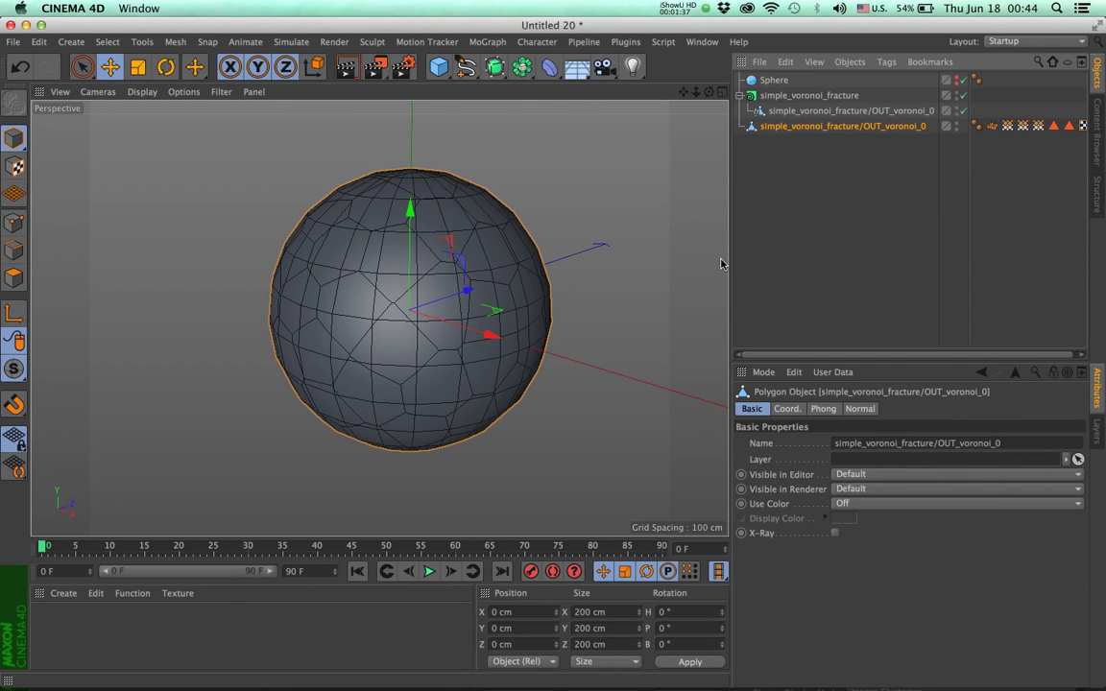
left_click_drag(711, 256, 664, 259)
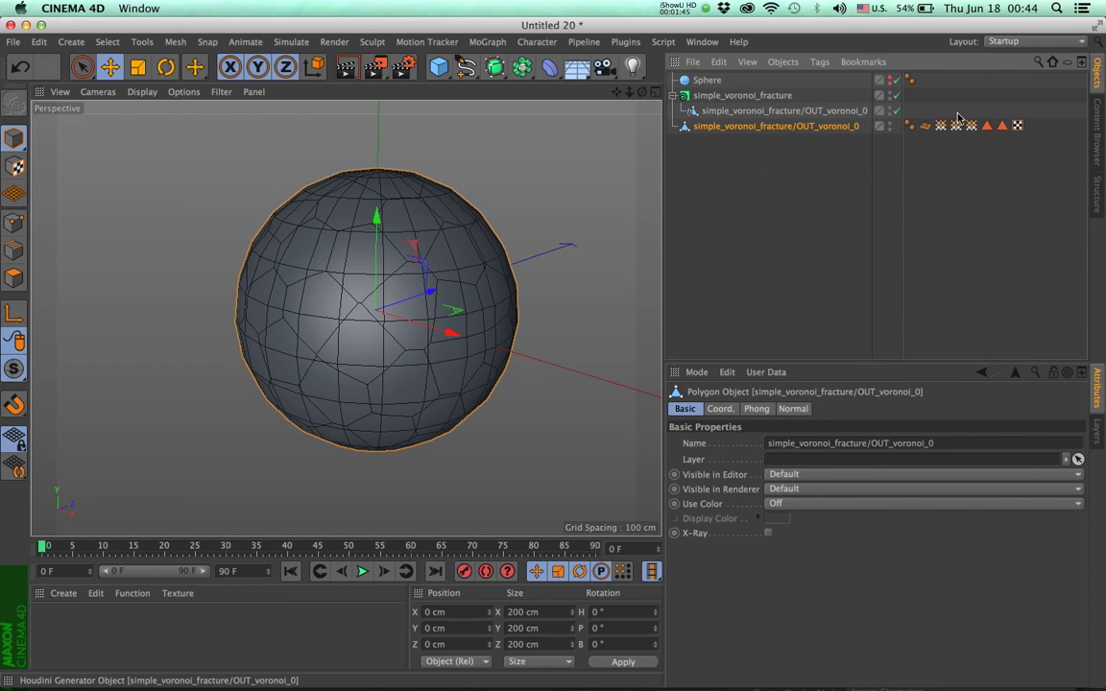
Step: Examine the Phong, Normal and point color vertex map tags on the editable copy of the fractured sphere
left_click(911, 130)
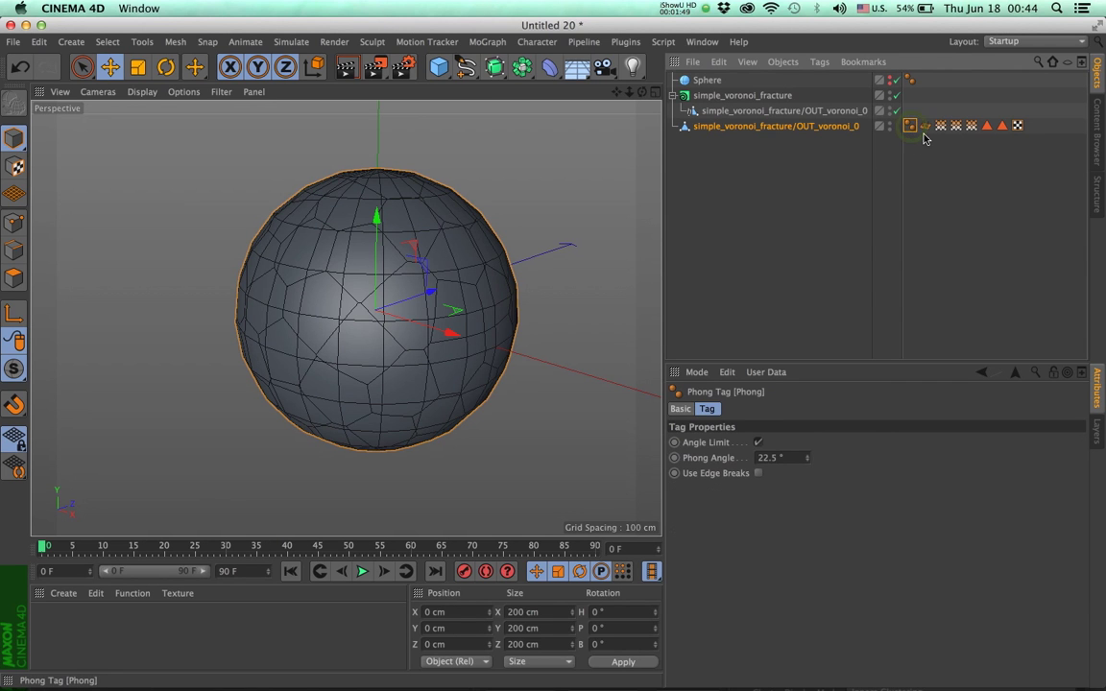
left_click(926, 130)
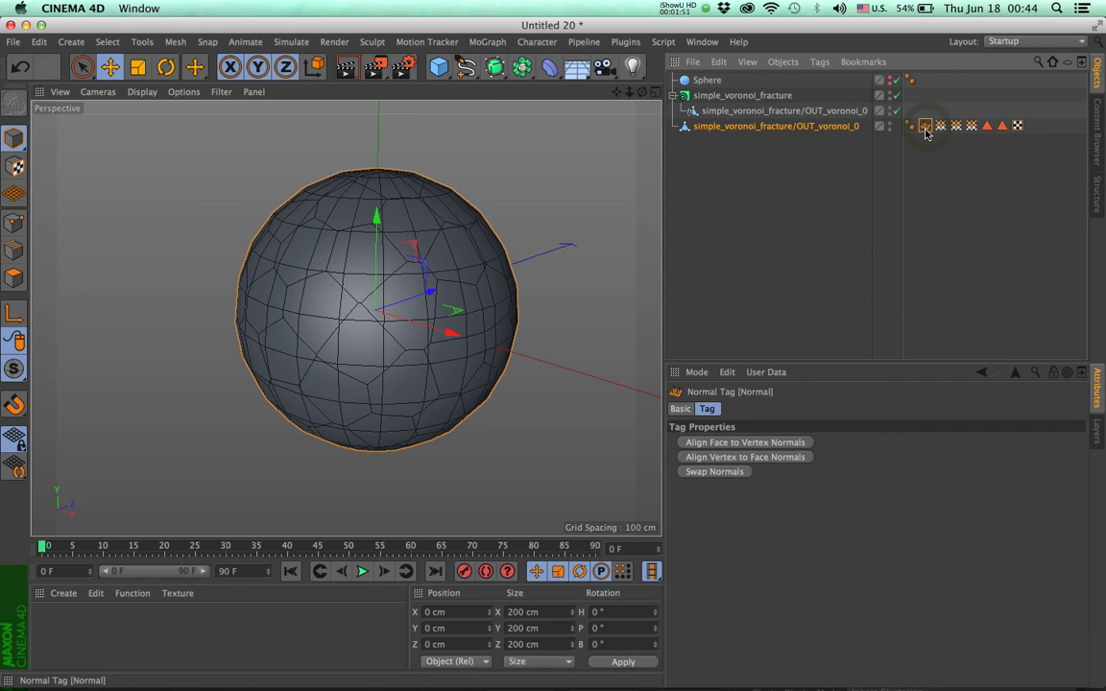
left_click(955, 127)
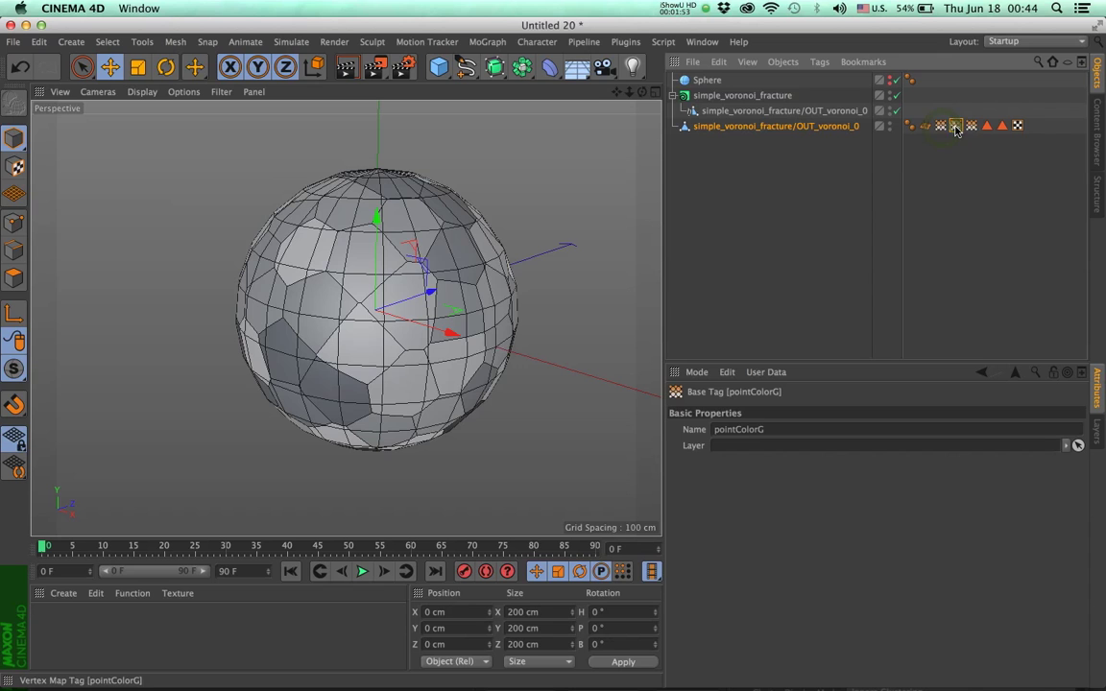
left_click(970, 128)
left_click(955, 127)
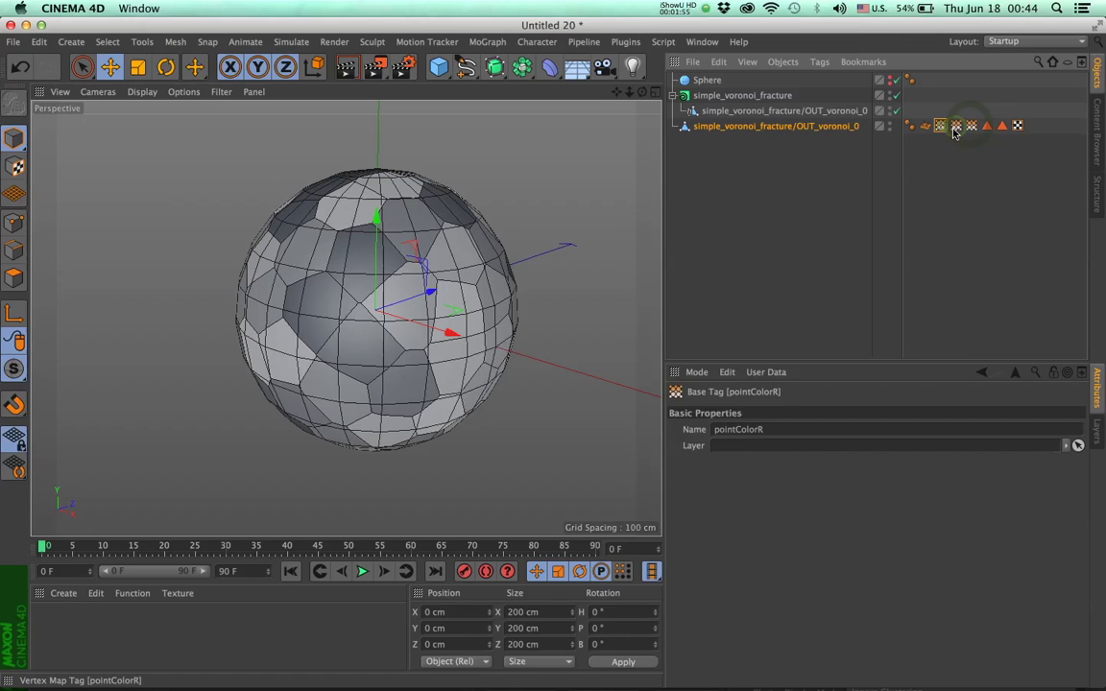
left_click(971, 127)
left_click(955, 127)
left_click(955, 127)
left_click(944, 129)
left_click(943, 128)
left_click(942, 130)
left_click(940, 131)
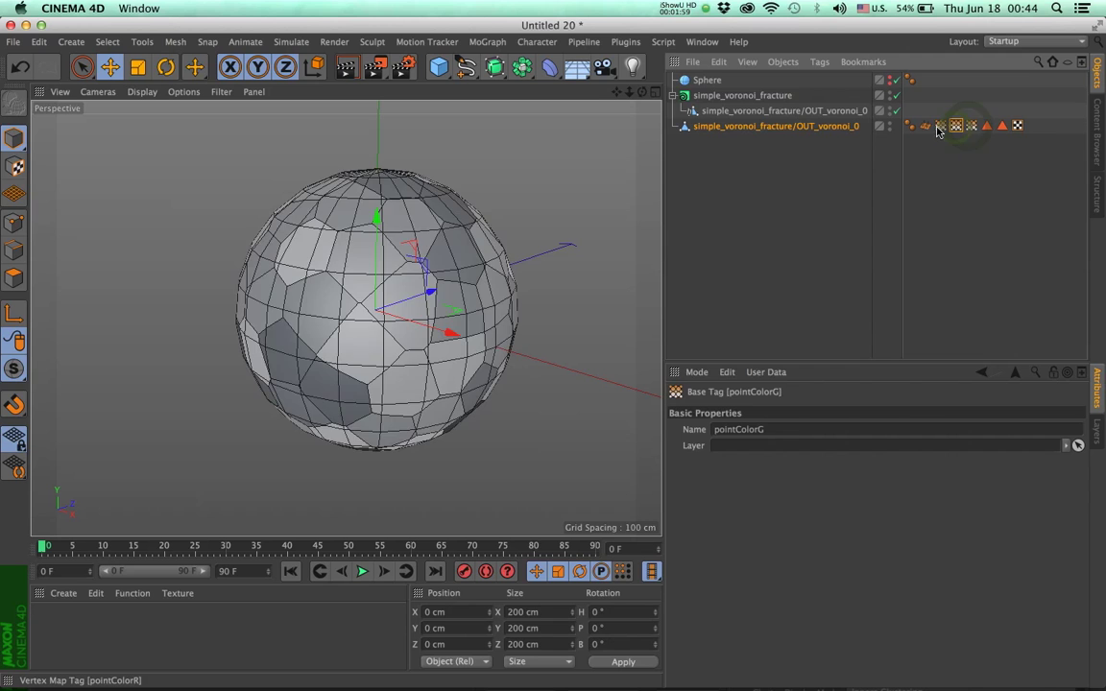
left_click(939, 131)
left_click(941, 129)
left_click(942, 130)
left_click(944, 128)
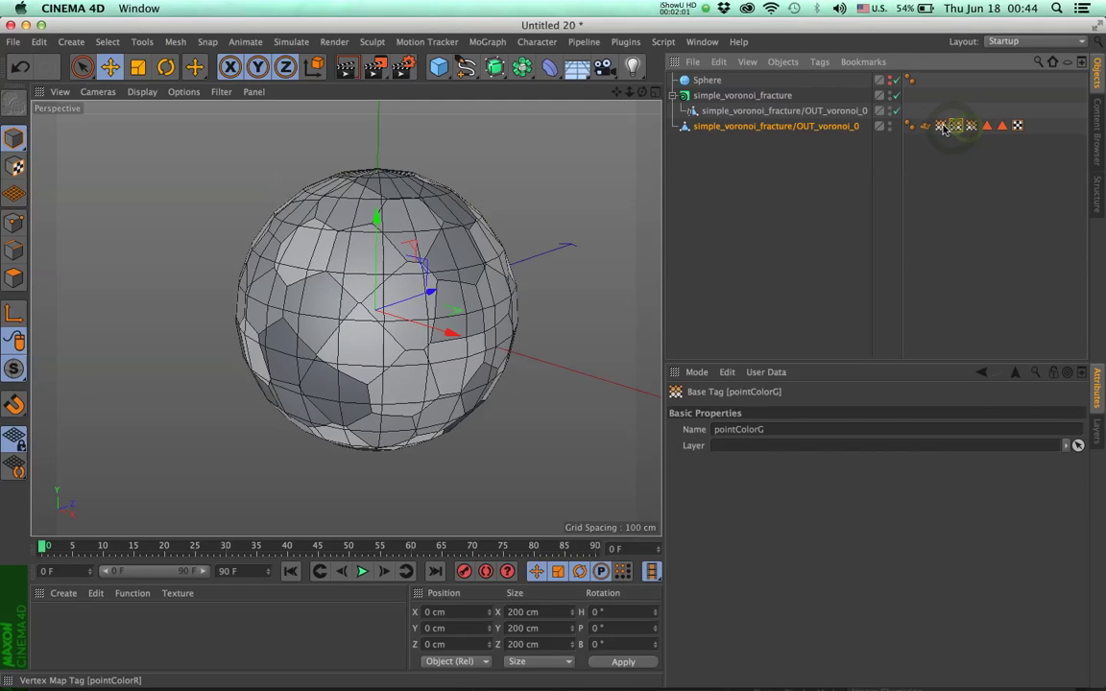
Step: Examine the outside and inside polygon selection tags and the uv tag on the editable copy
left_click(986, 127)
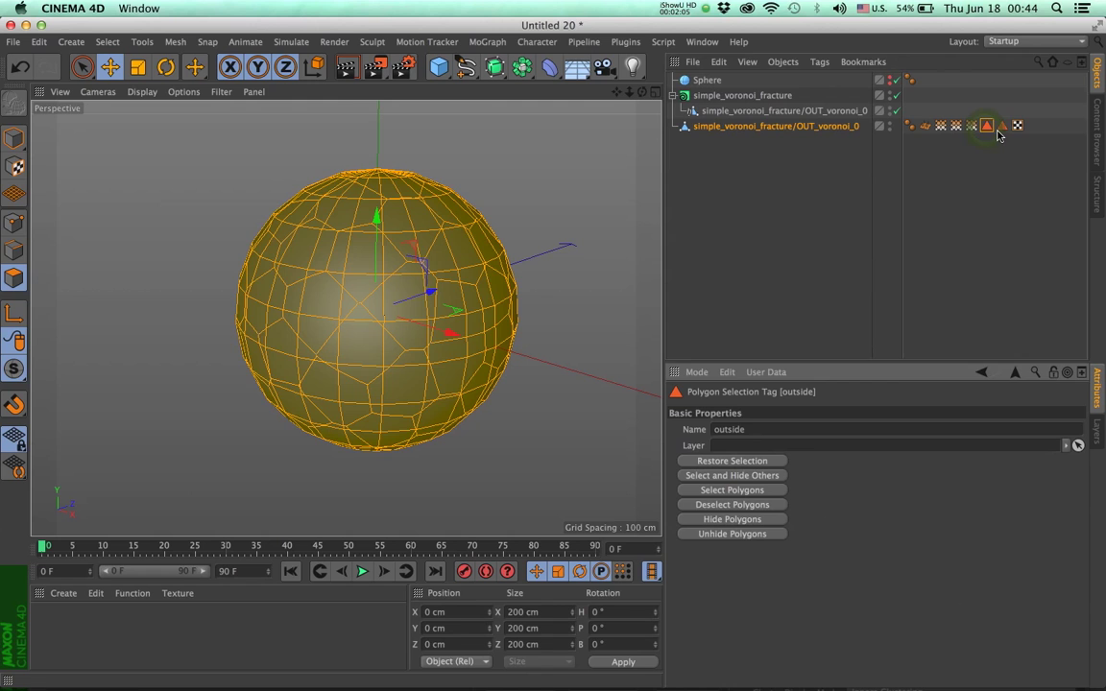
left_click(1000, 126)
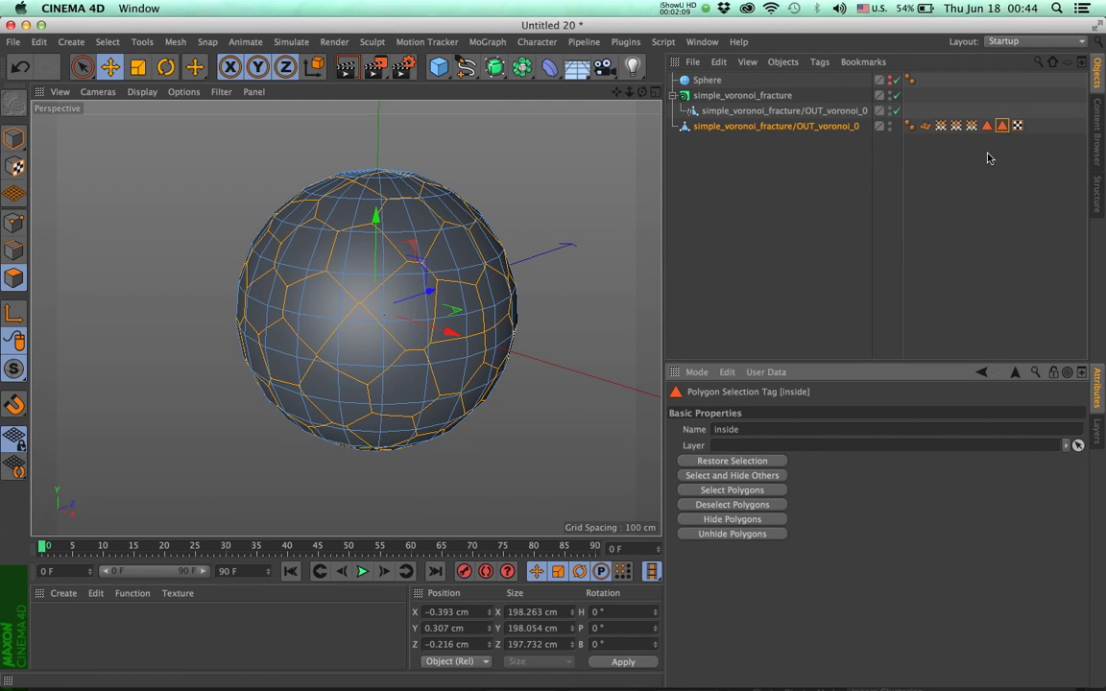
left_click(1018, 127)
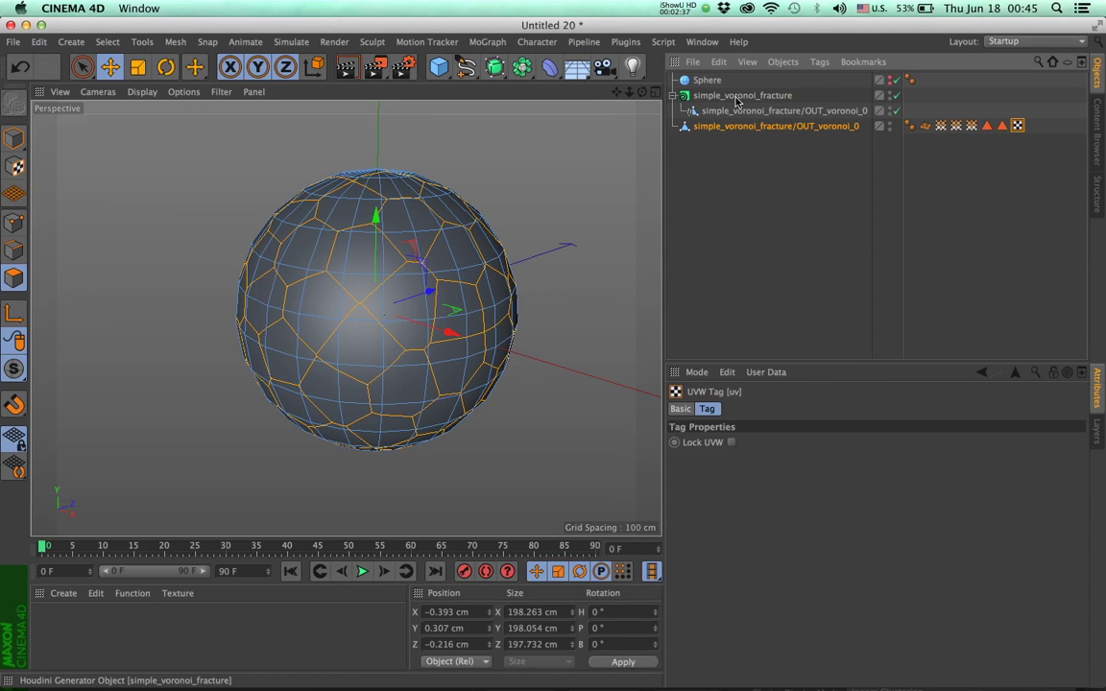
Step: Move the pointColorR, pointColorG and pointColorB vertex map tags onto the asset's OUT_voronoi_0 generator and delete the editable copy
left_click_drag(940, 130, 849, 111)
left_click(940, 128)
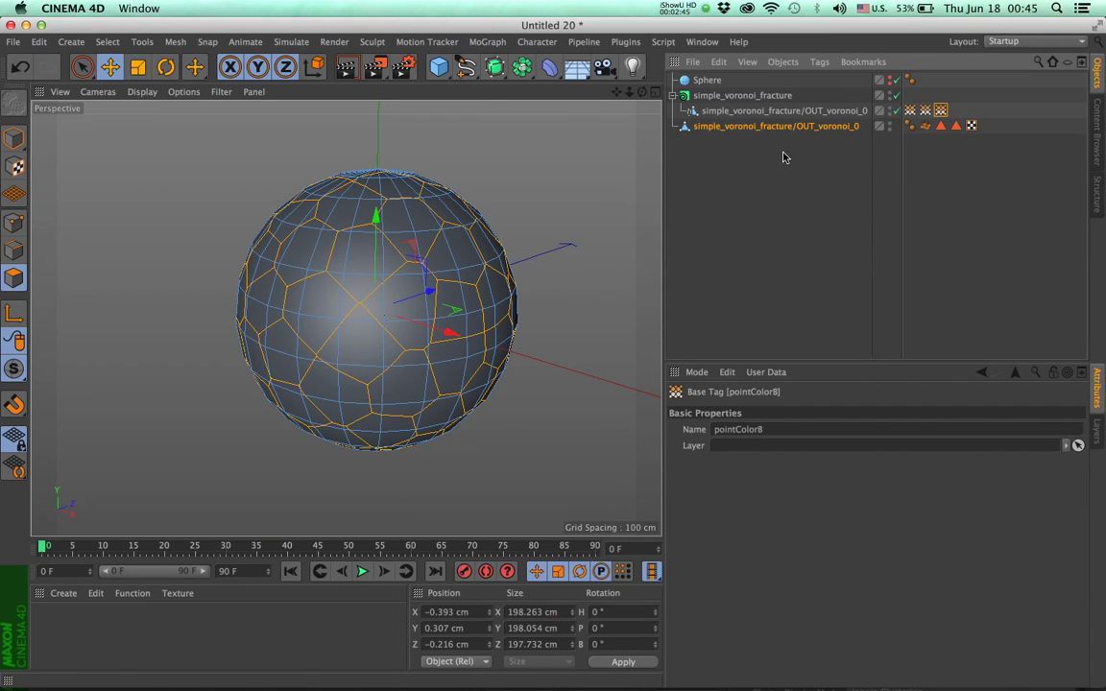
left_click(784, 128)
key("Delete")
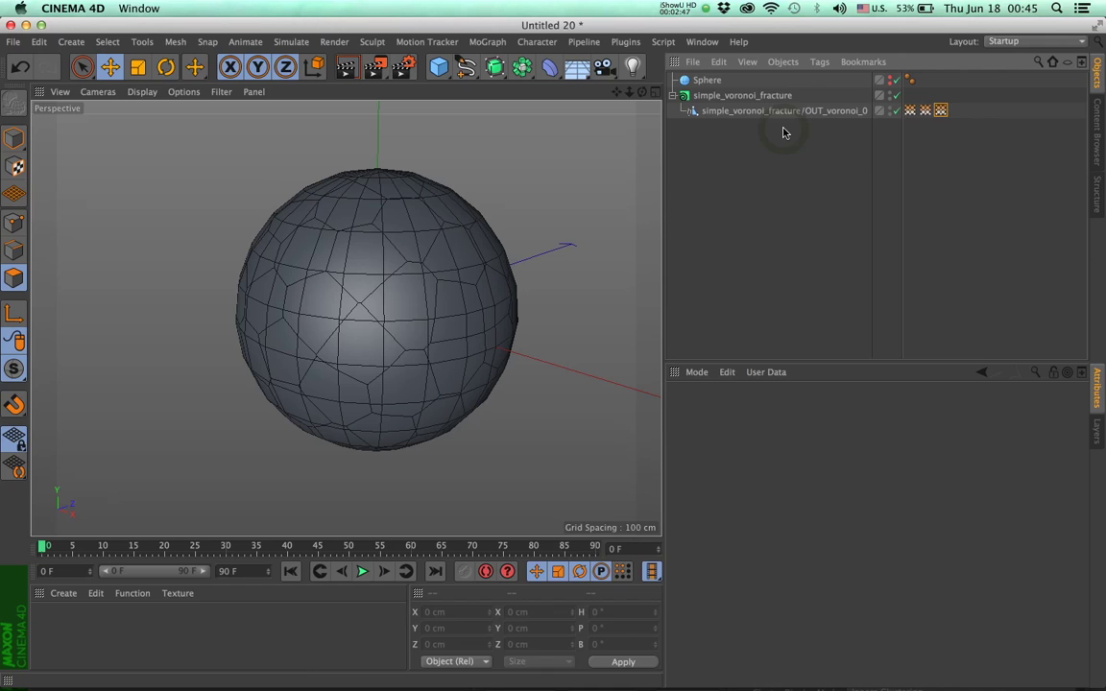
left_click(926, 110)
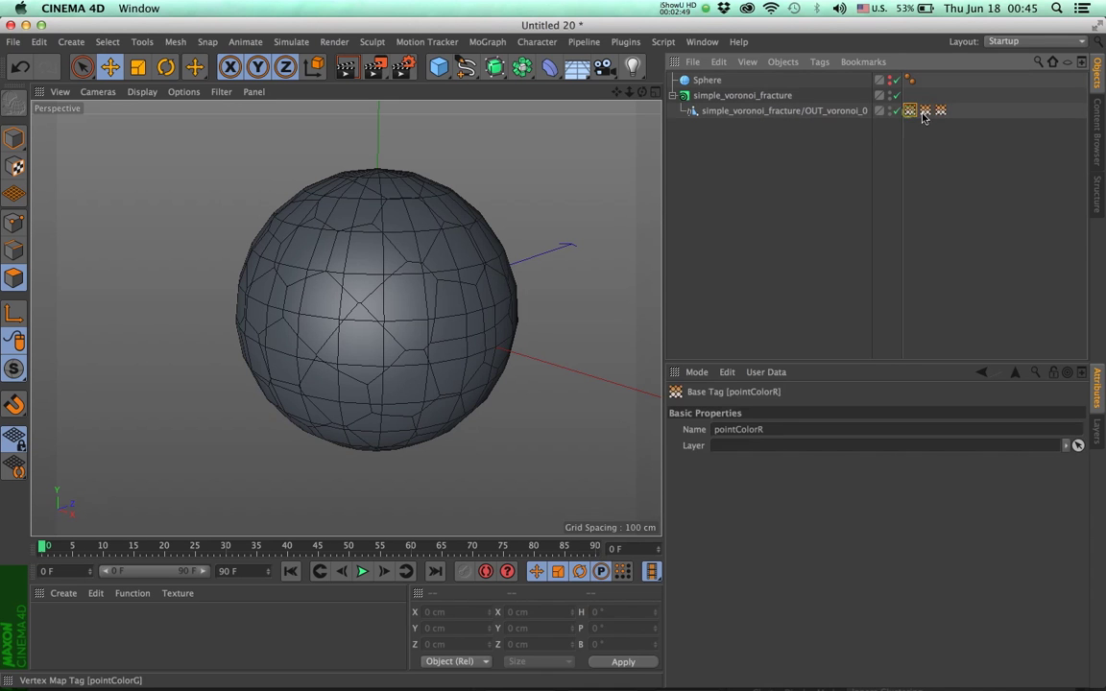
left_click(911, 112)
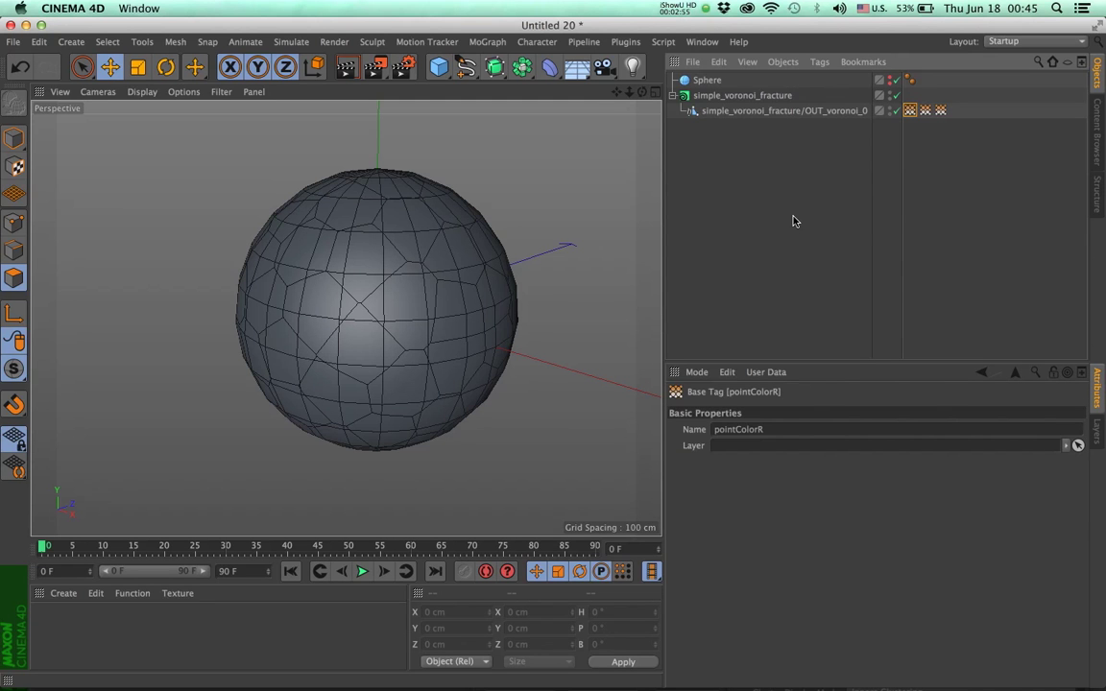
Step: Create a new material and turn off its Reflectance channel
double_click(67, 634)
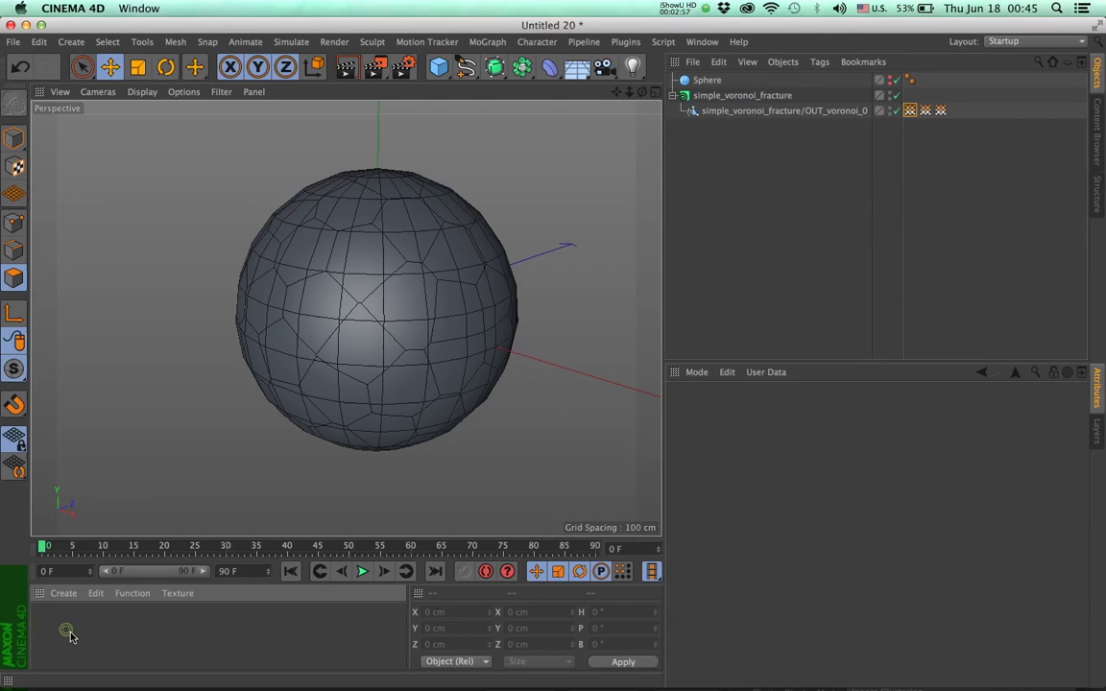
double_click(50, 624)
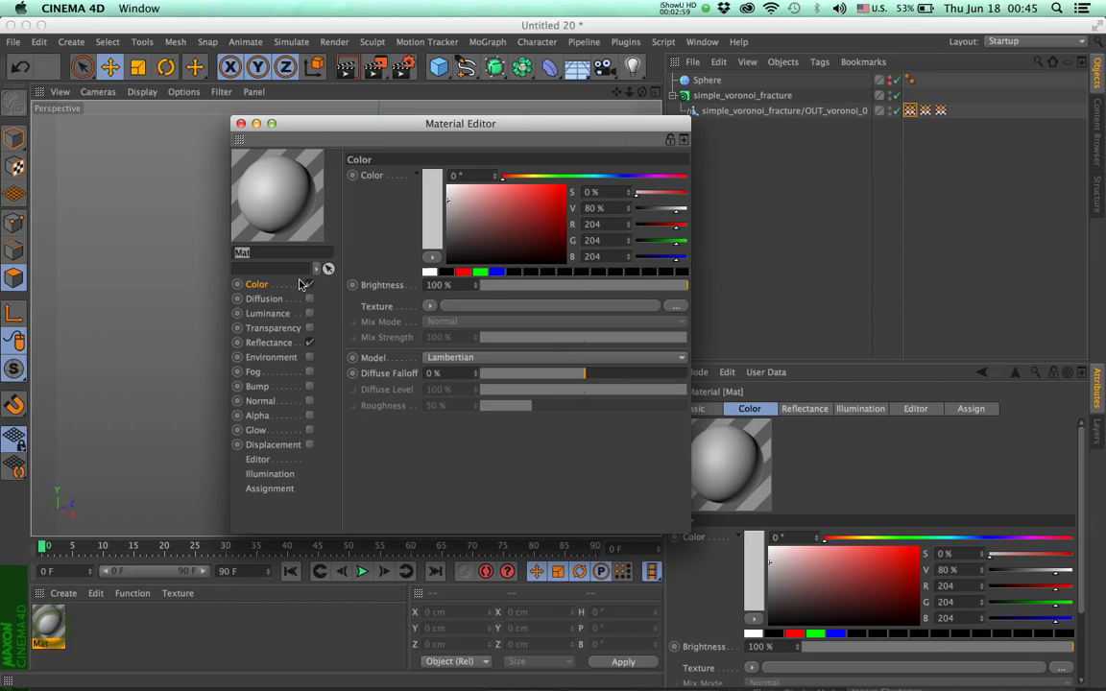
left_click(308, 343)
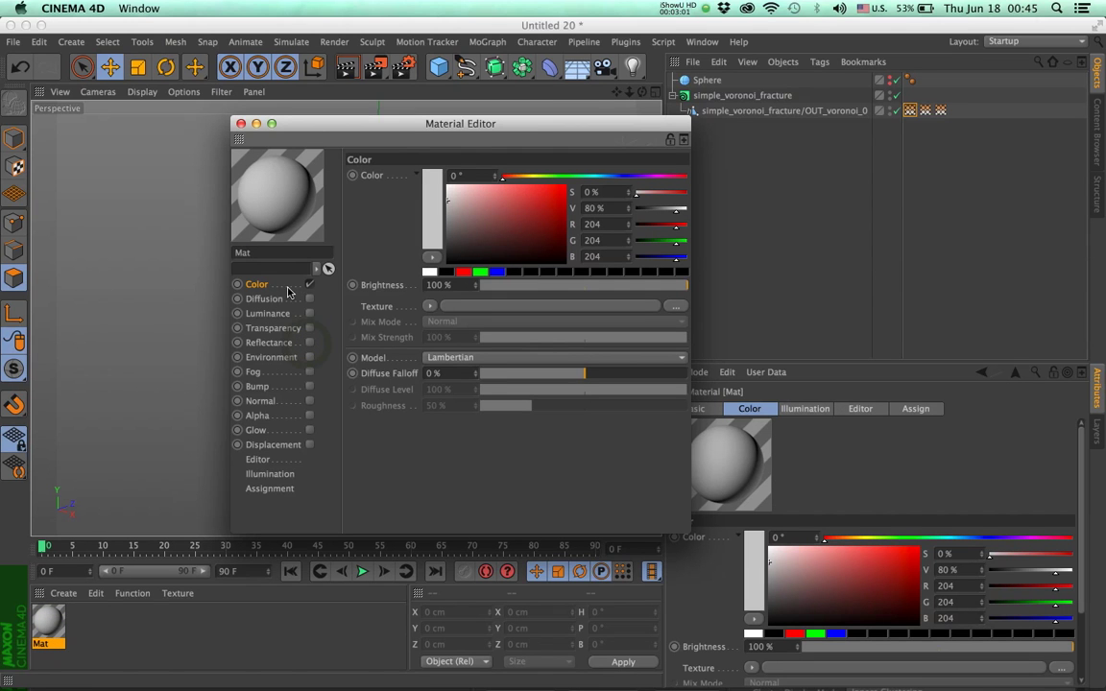
Step: Load a Vertex Map effect shader as the material's color texture and link it to the pointColorR tag
left_click(429, 306)
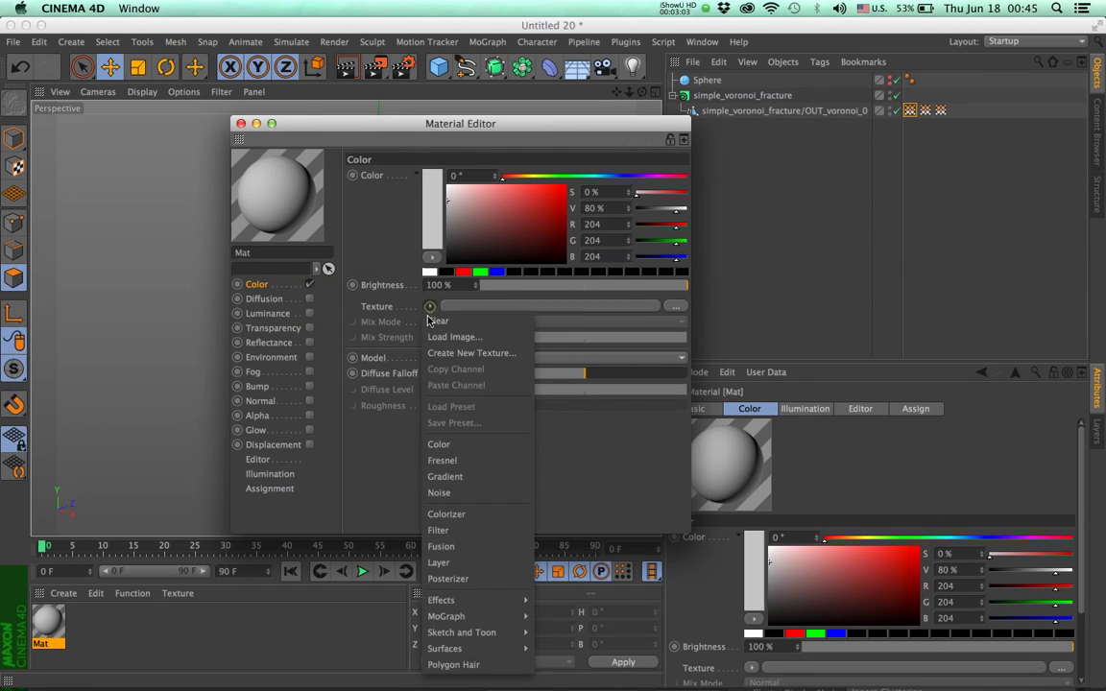
mouse_move(460, 600)
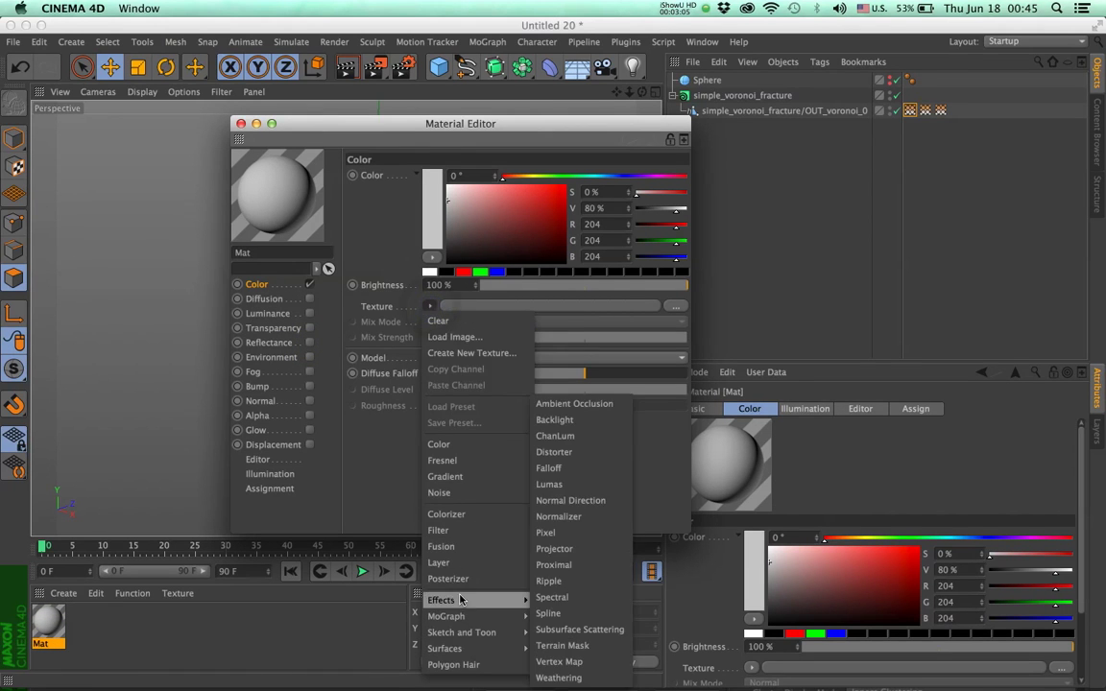
left_click(559, 662)
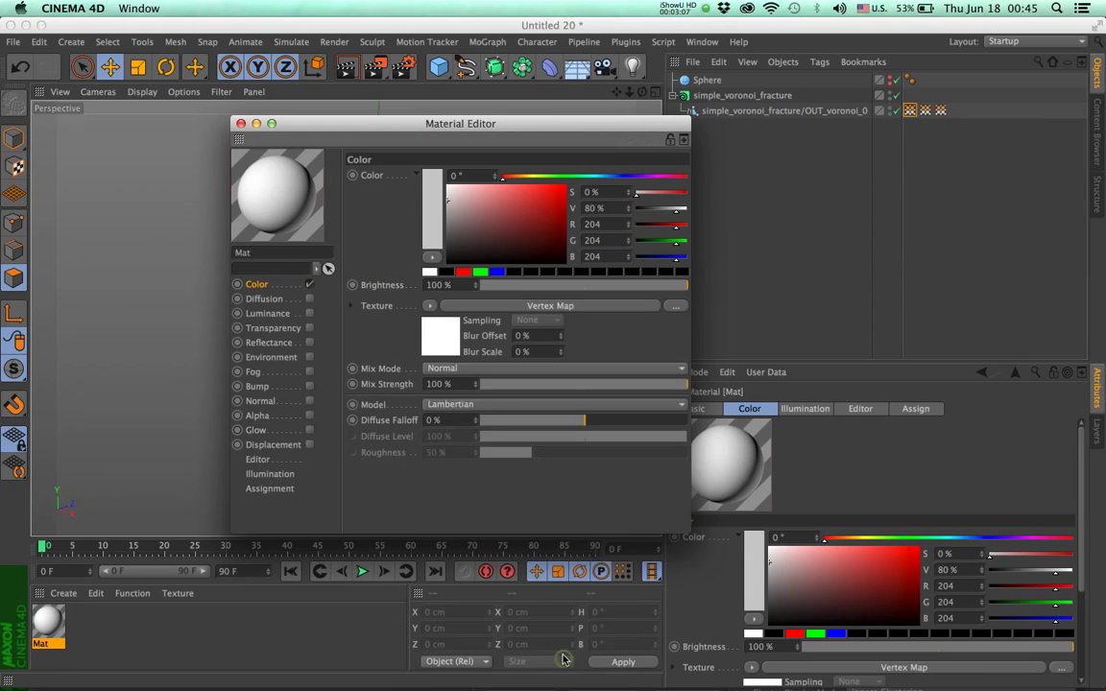
left_click(448, 338)
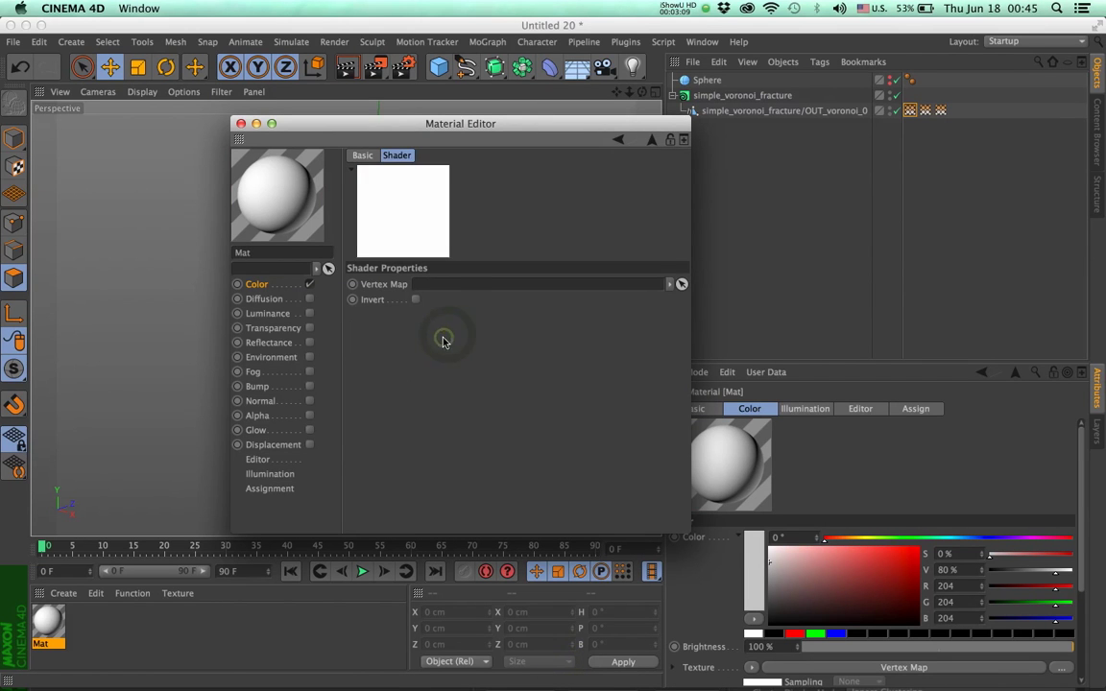
left_click_drag(910, 111, 506, 287)
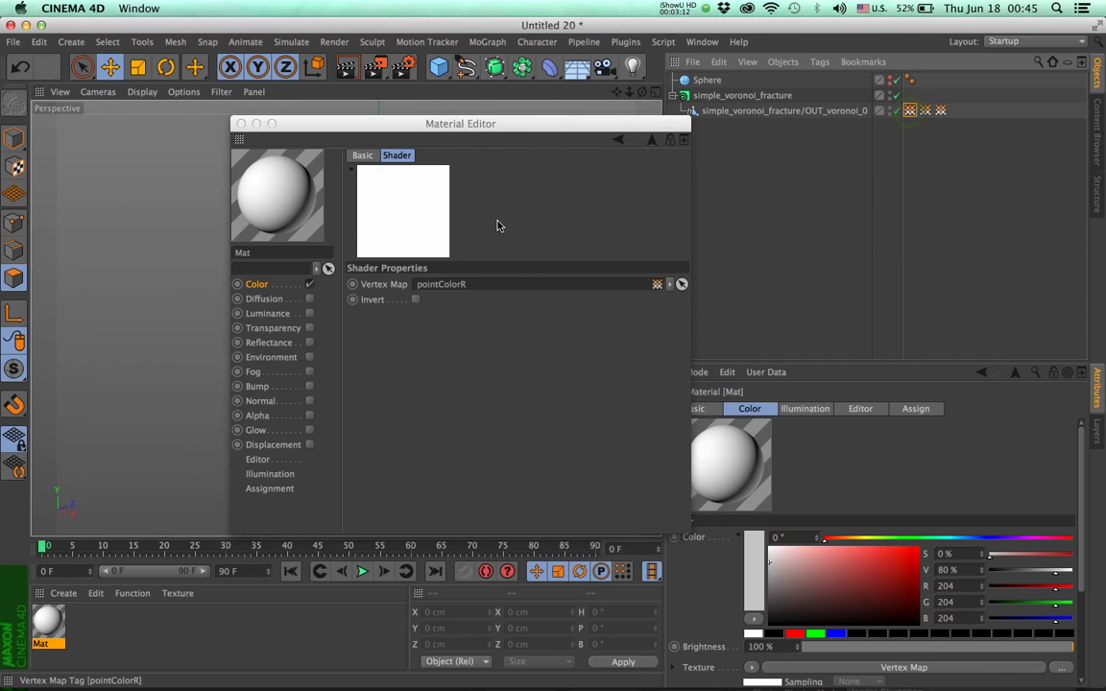
left_click(241, 124)
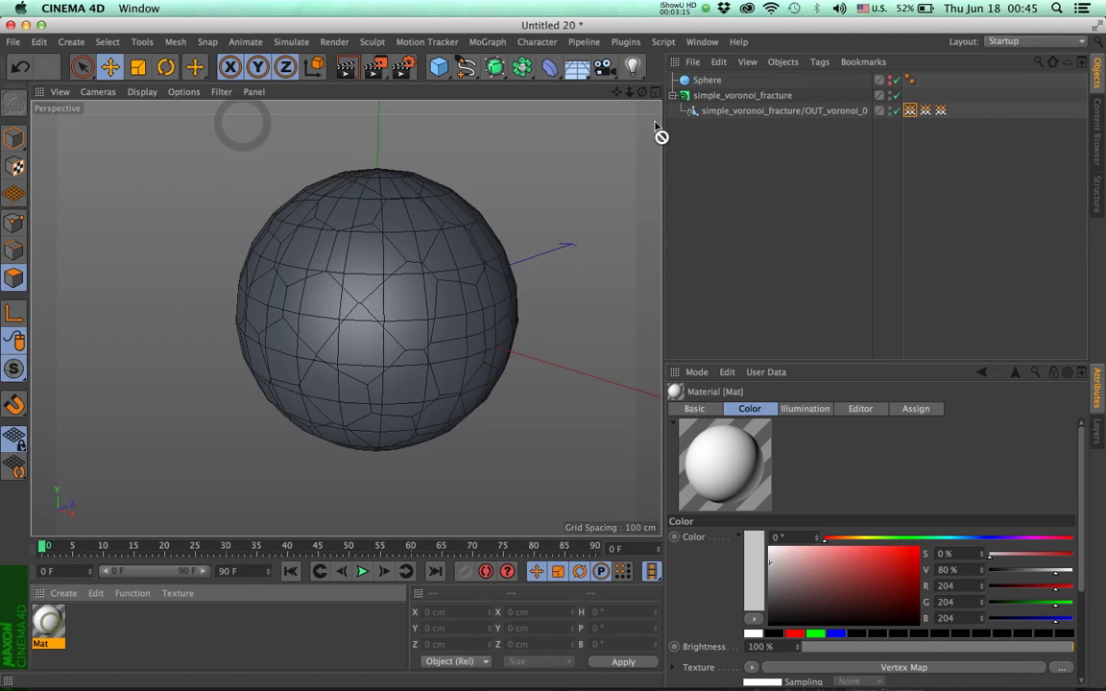
Step: Apply the material to the OUT_voronoi_0 generator and render the active view
left_click_drag(714, 113, 715, 111)
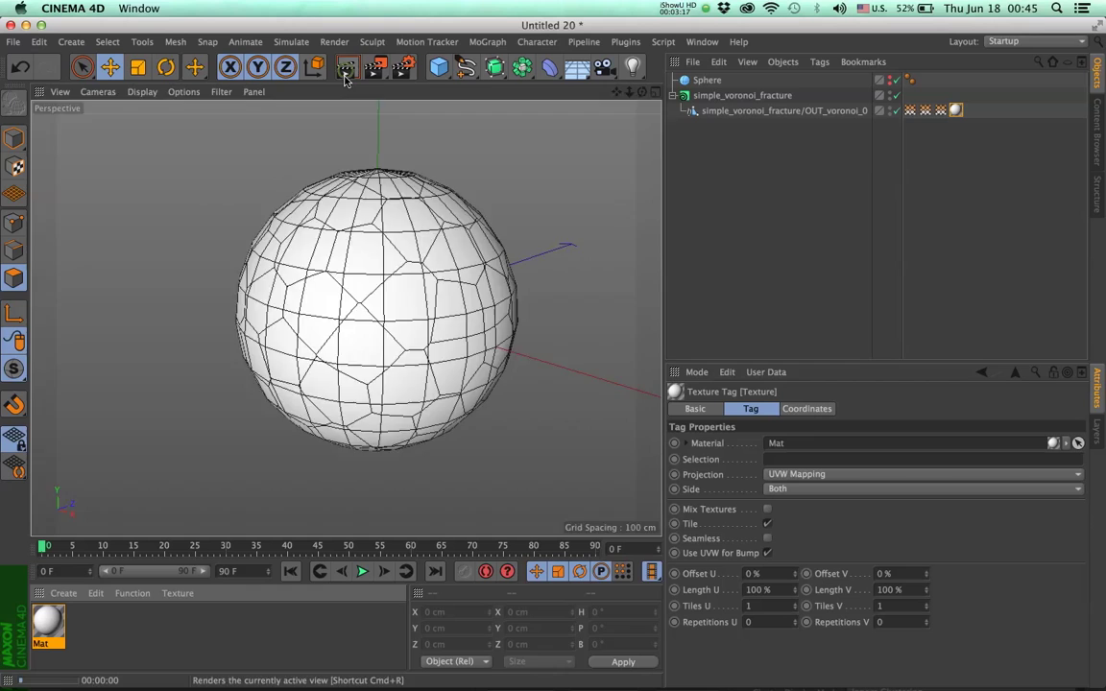
left_click(346, 67)
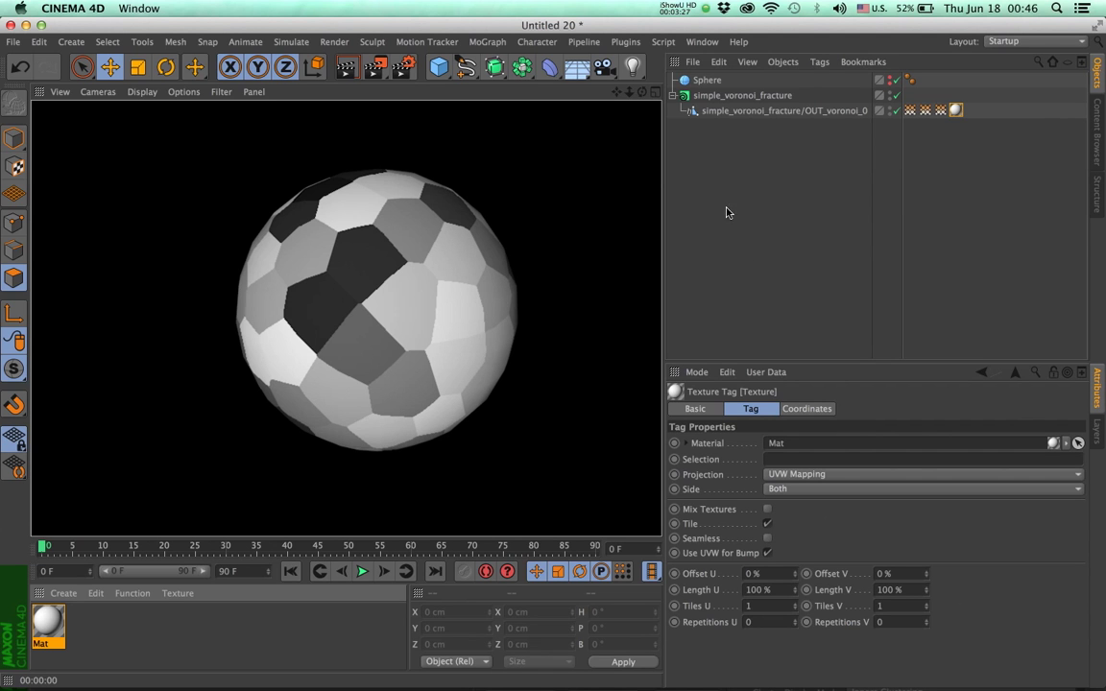
double_click(48, 623)
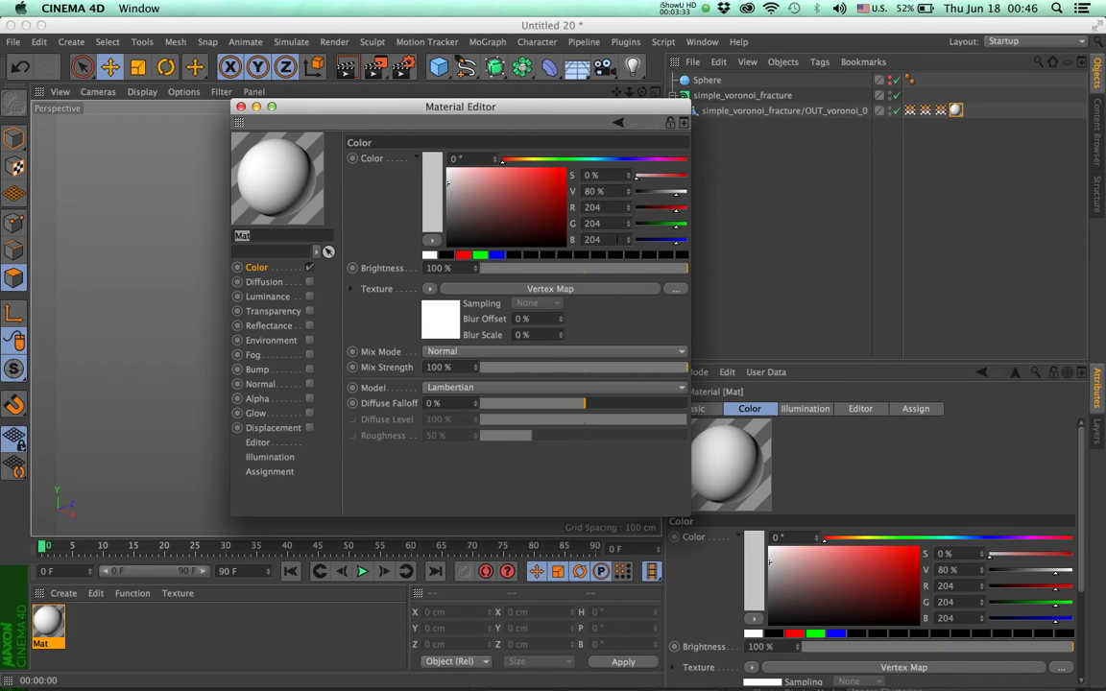
left_click(241, 106)
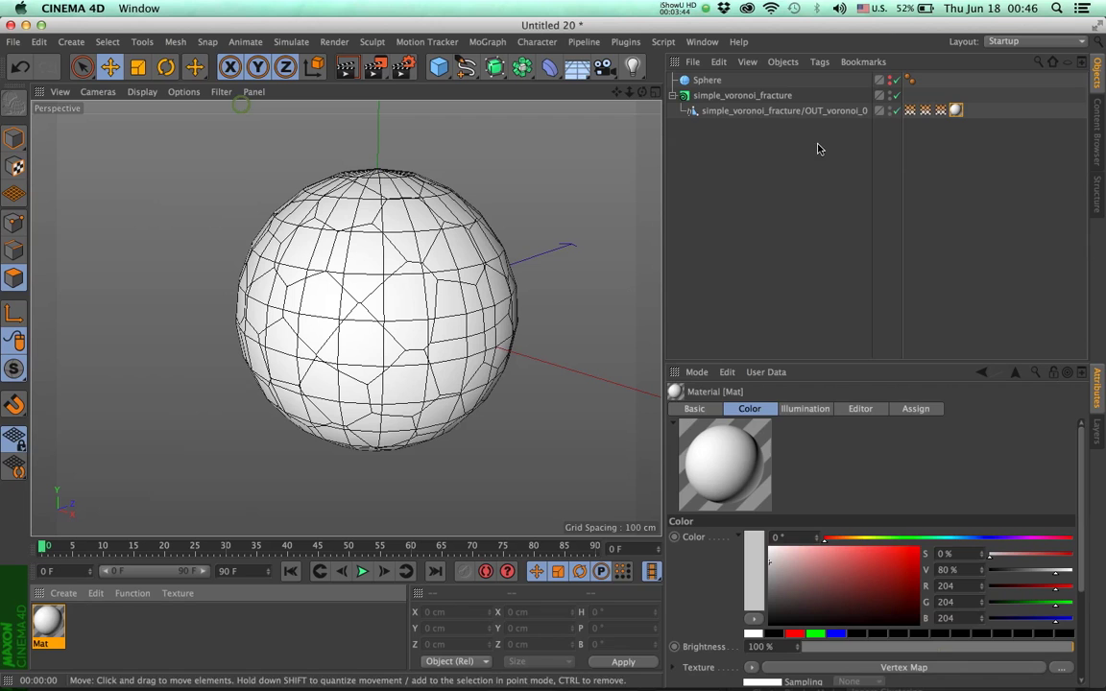
left_click(909, 110)
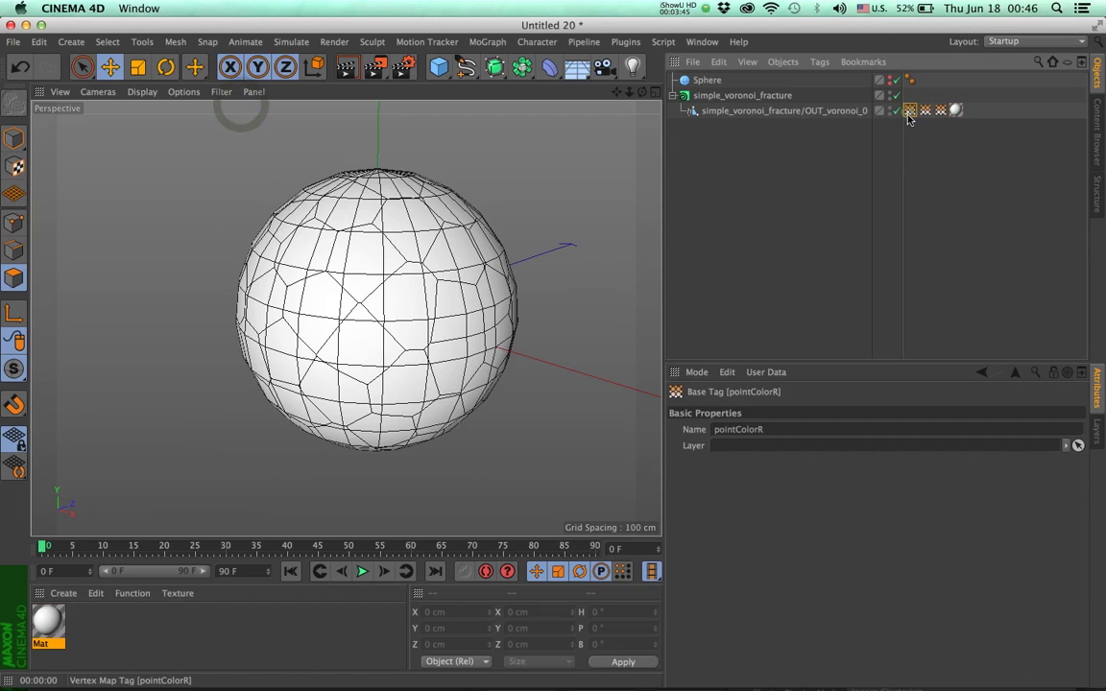
Step: Wrap the material's color texture in a Layer shader and rename its Vertex Map layer to red
double_click(49, 626)
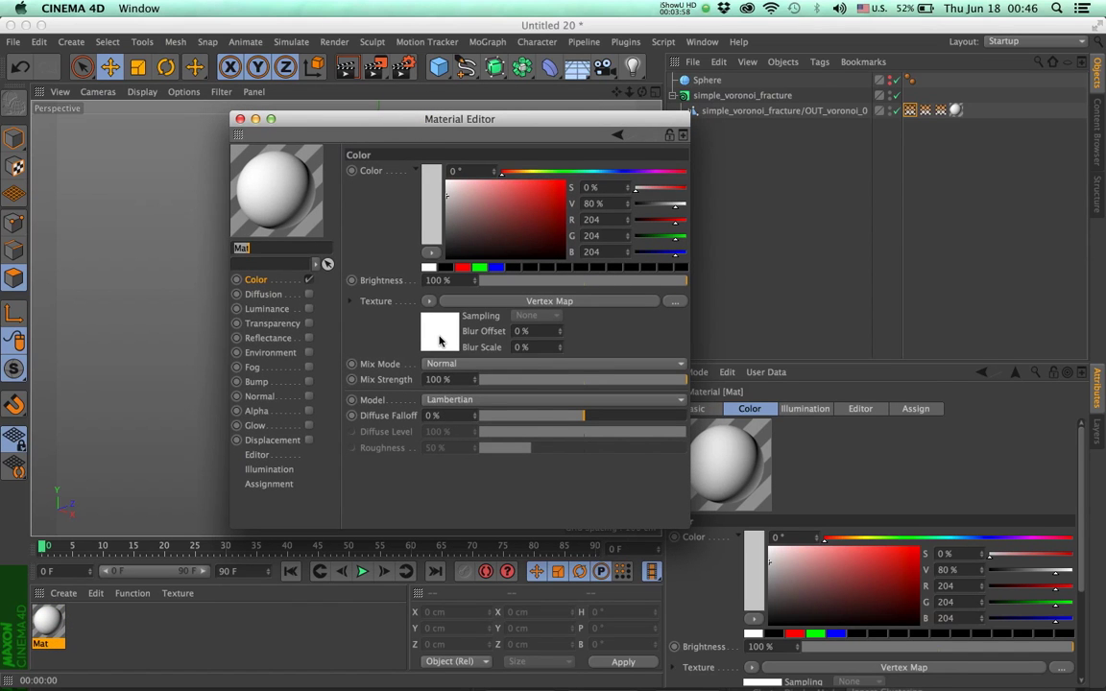
left_click(428, 301)
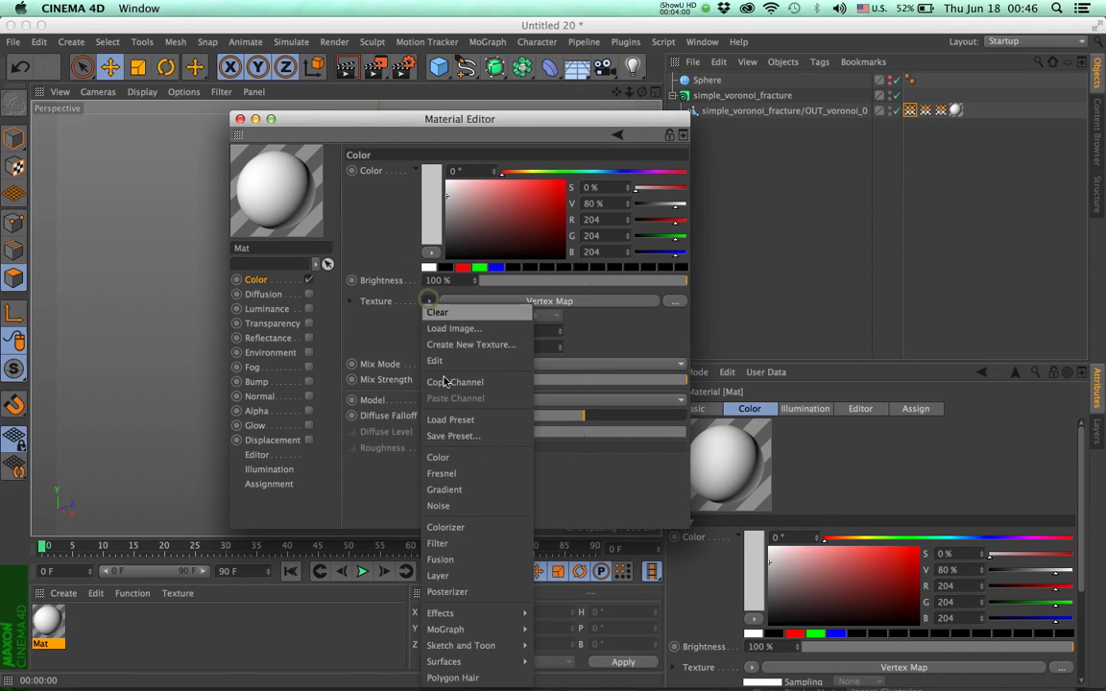
left_click(438, 576)
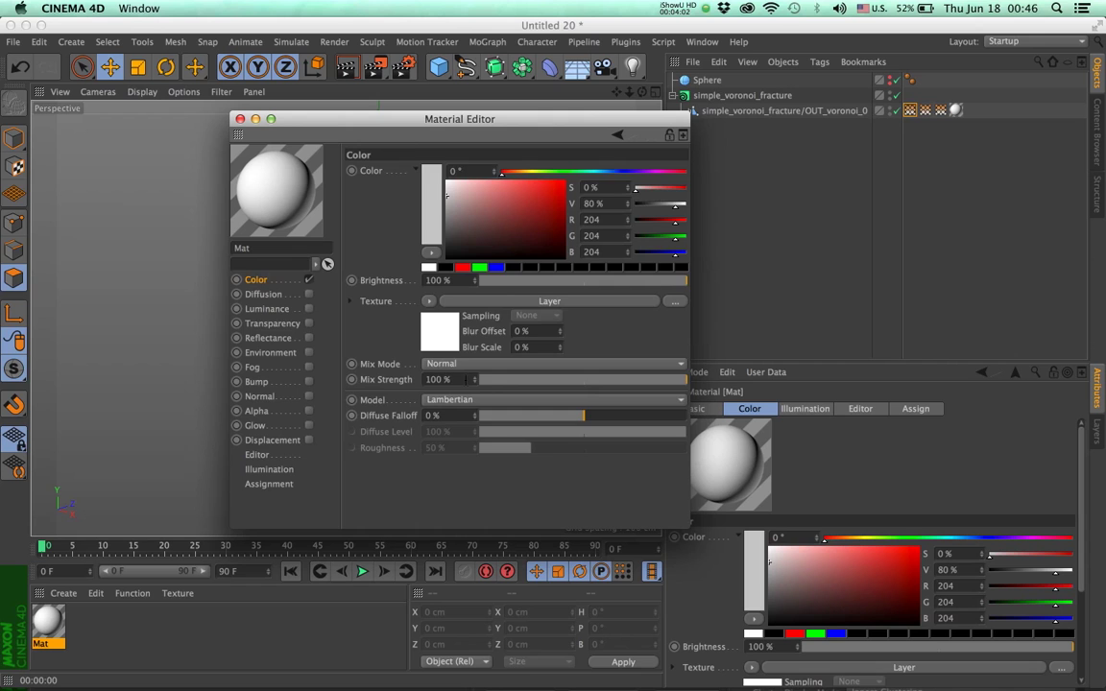
left_click(442, 341)
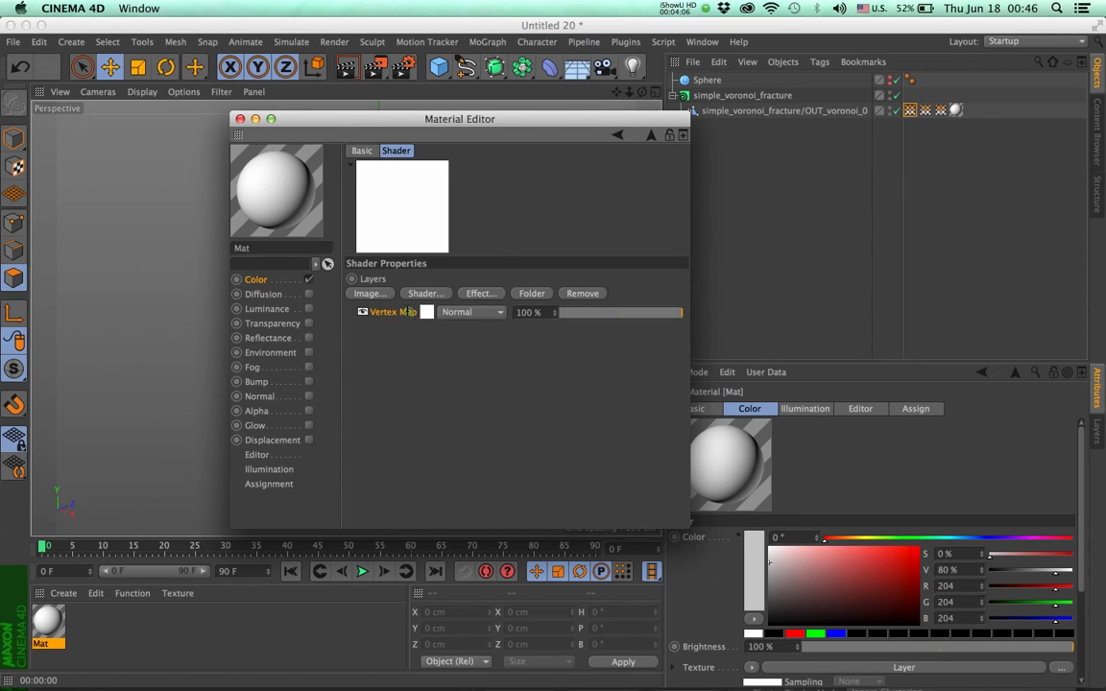
double_click(403, 312)
type("red")
key("Return")
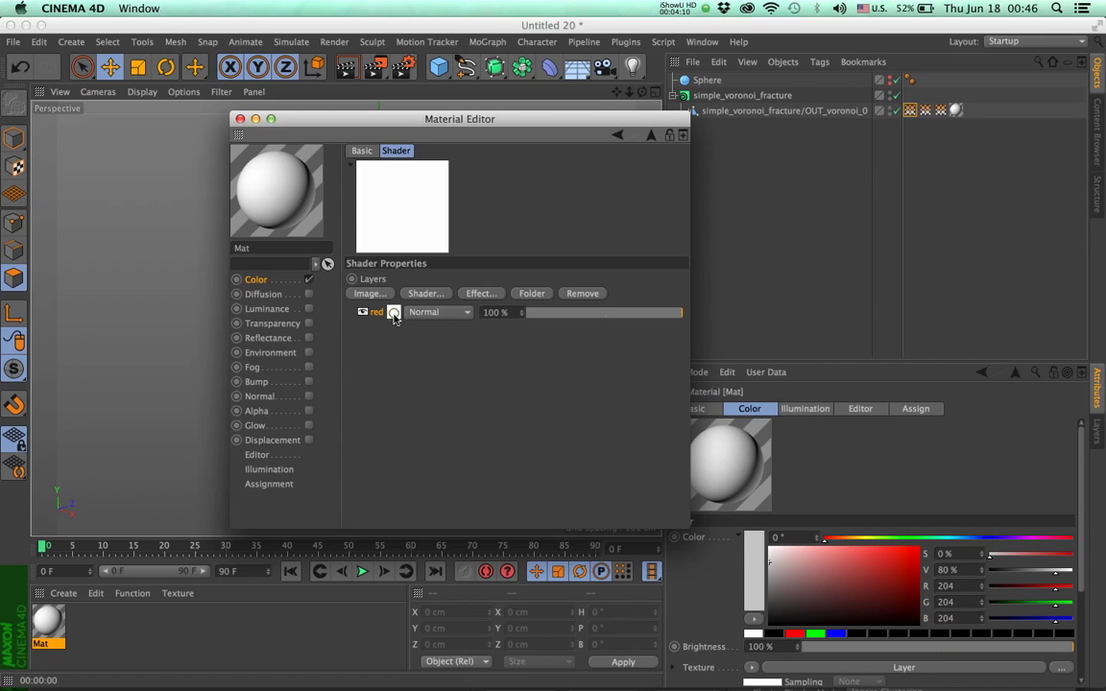
Step: Duplicate the red vertex map layer and rename the copy to green
left_click_drag(393, 319, 394, 327)
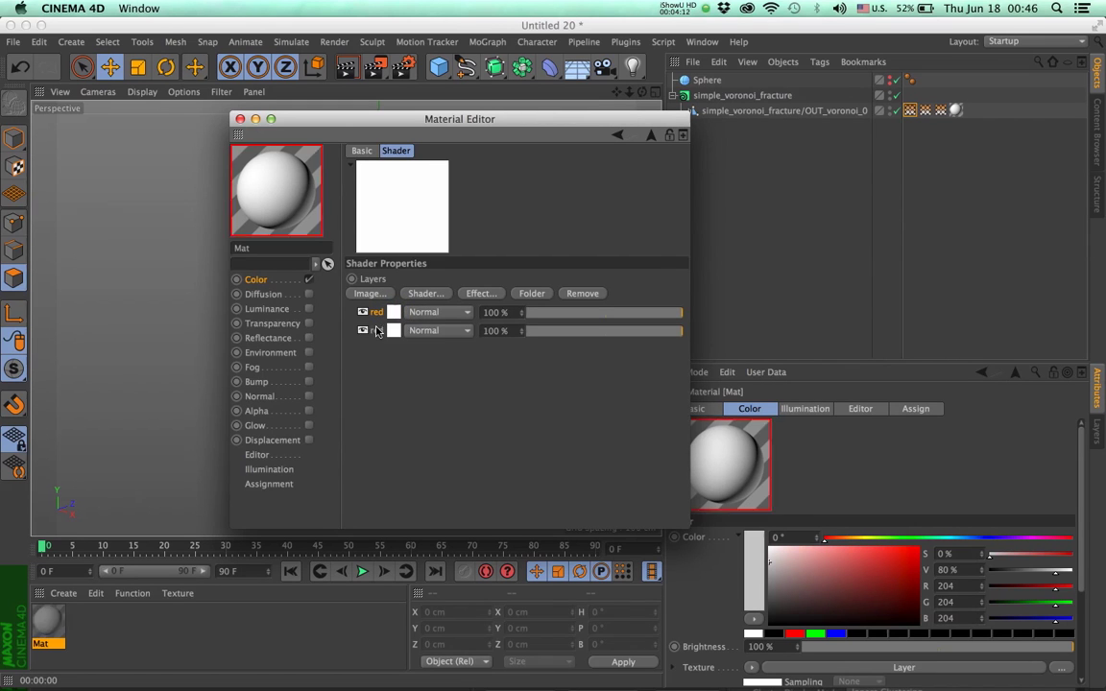
double_click(380, 330)
type("c.re")
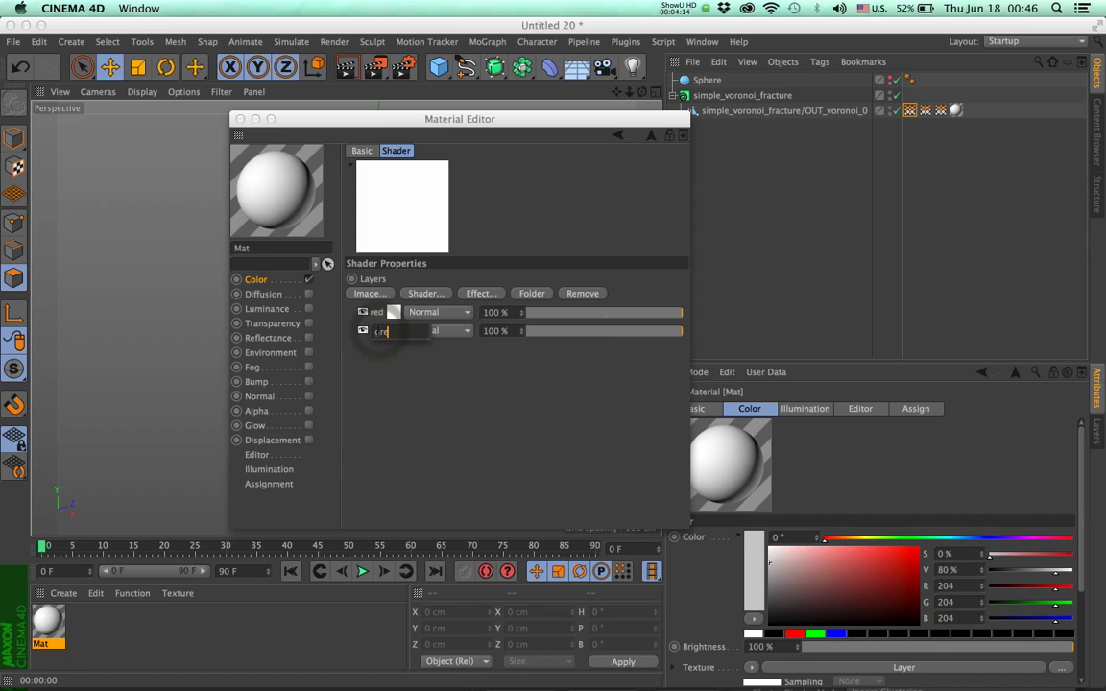
key("Return")
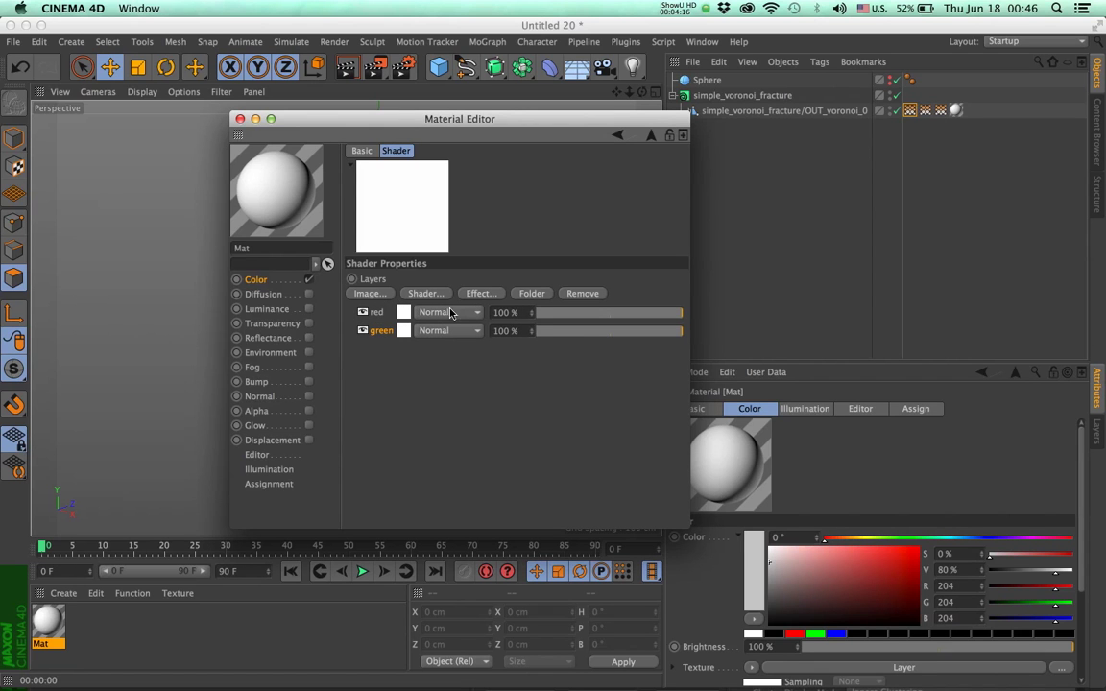
Step: Duplicate the green vertex map layer and rename the copy to blue
left_click_drag(403, 339, 377, 355)
double_click(380, 352)
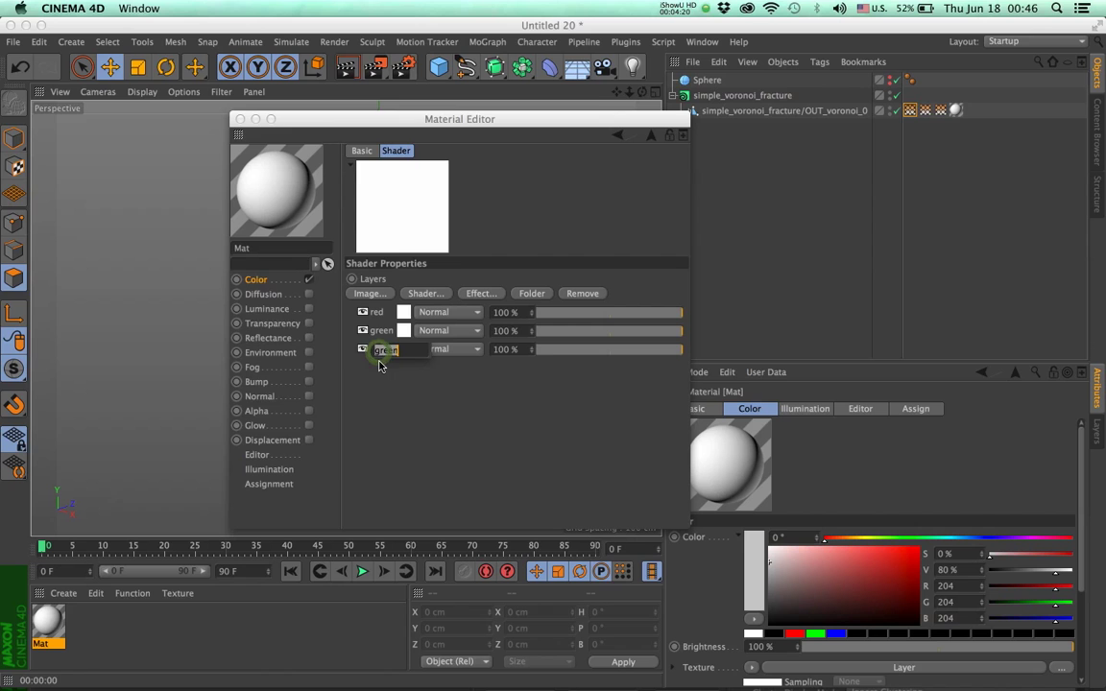
type("blue")
key("Return")
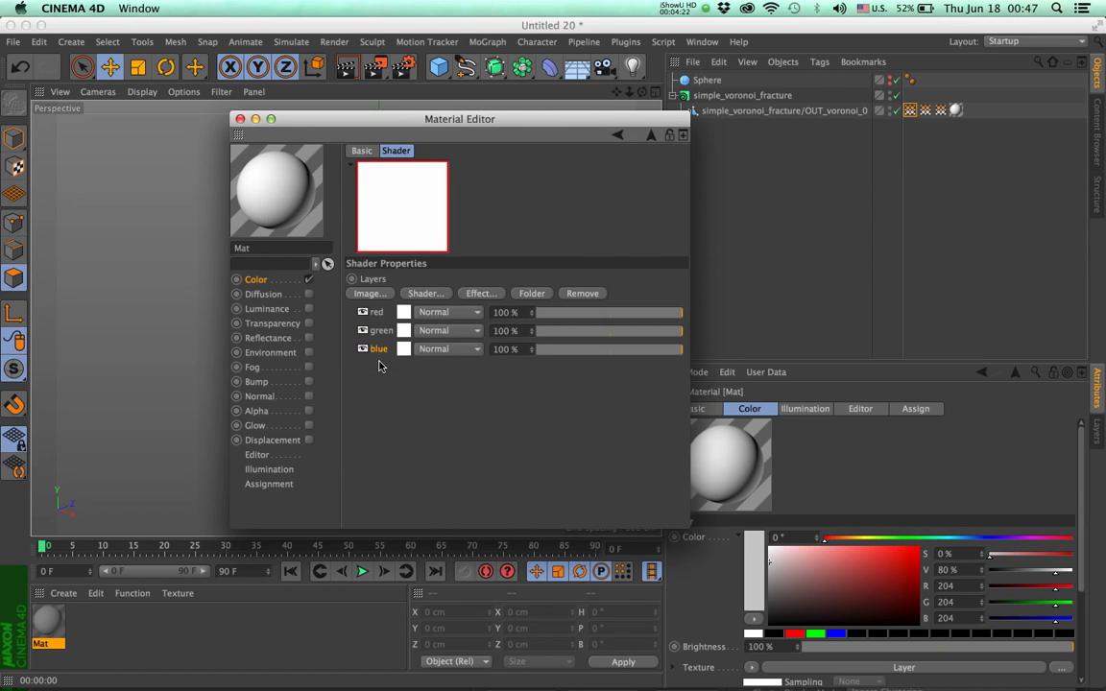
Step: Link the green layer's Vertex Map shader to the pointColorG tag and return to the layer list
left_click(404, 331)
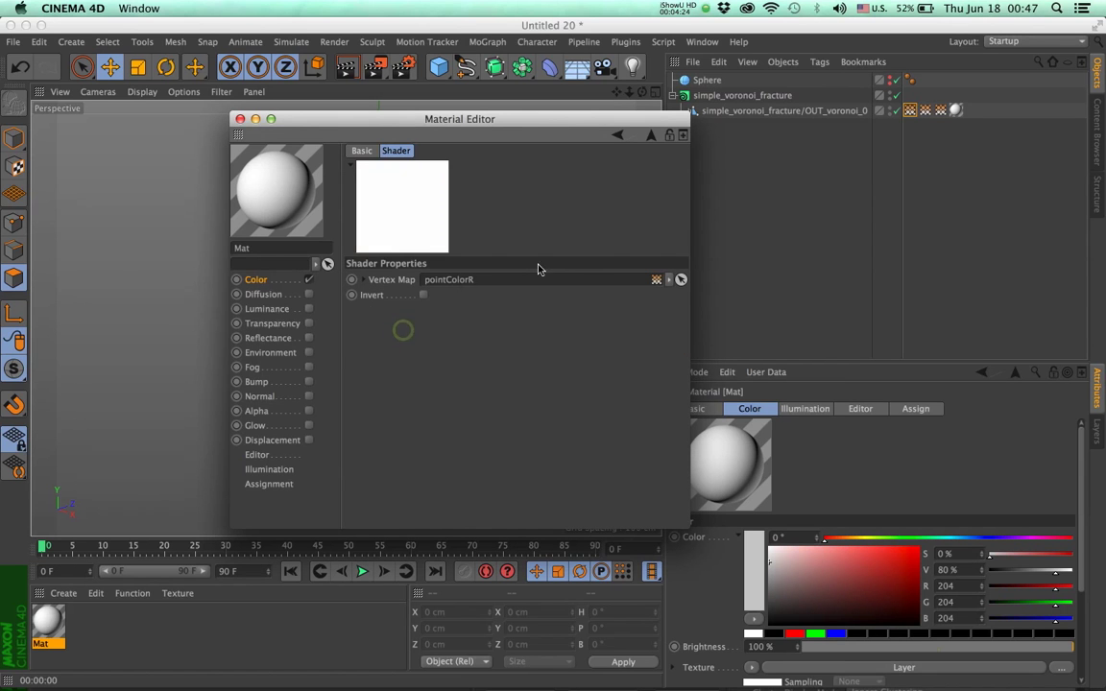
left_click_drag(924, 110, 493, 282)
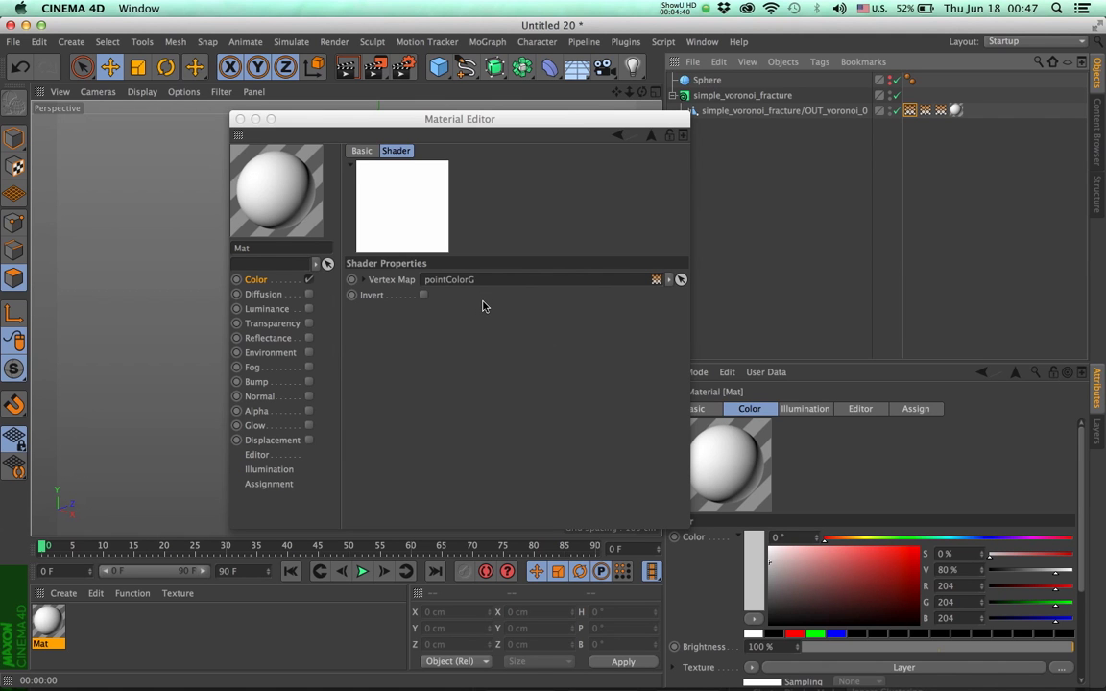
left_click_drag(604, 119, 572, 112)
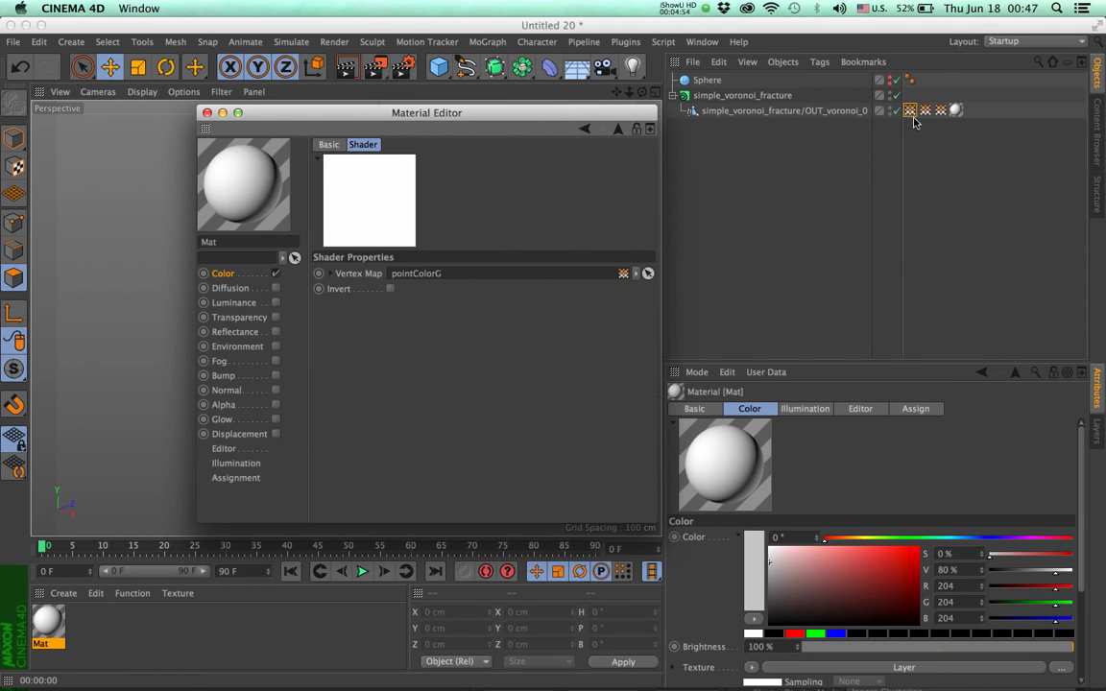
left_click(619, 130)
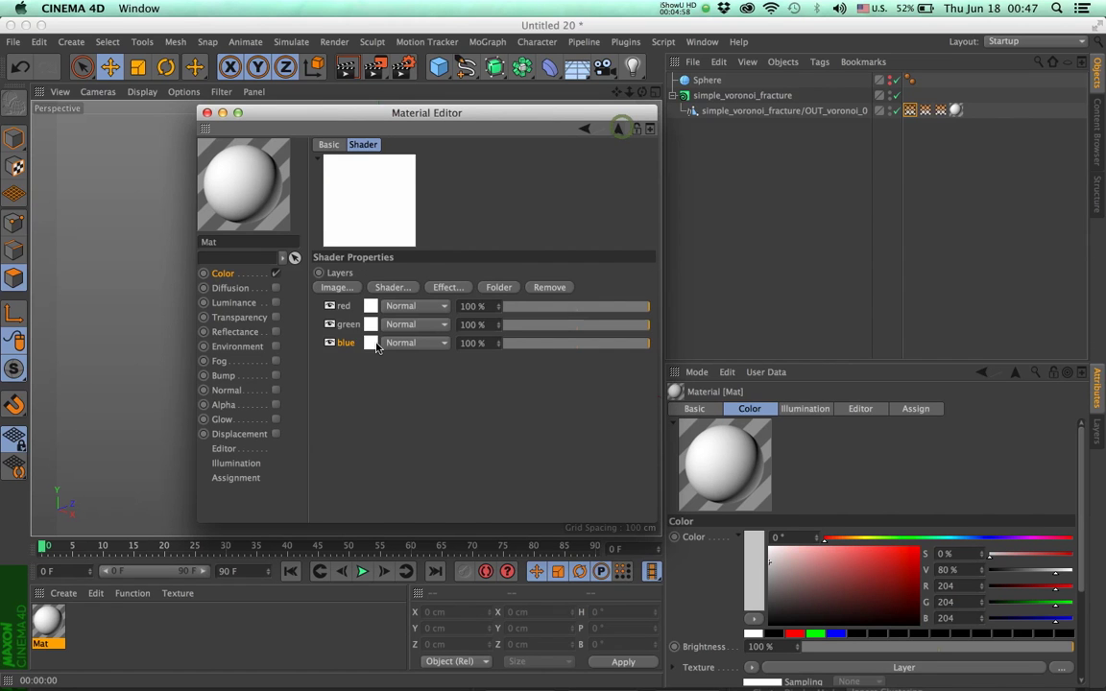
Step: Link the blue layer's Vertex Map shader to the pointColorB tag and return to the layer list
left_click(370, 343)
left_click_drag(941, 111, 469, 278)
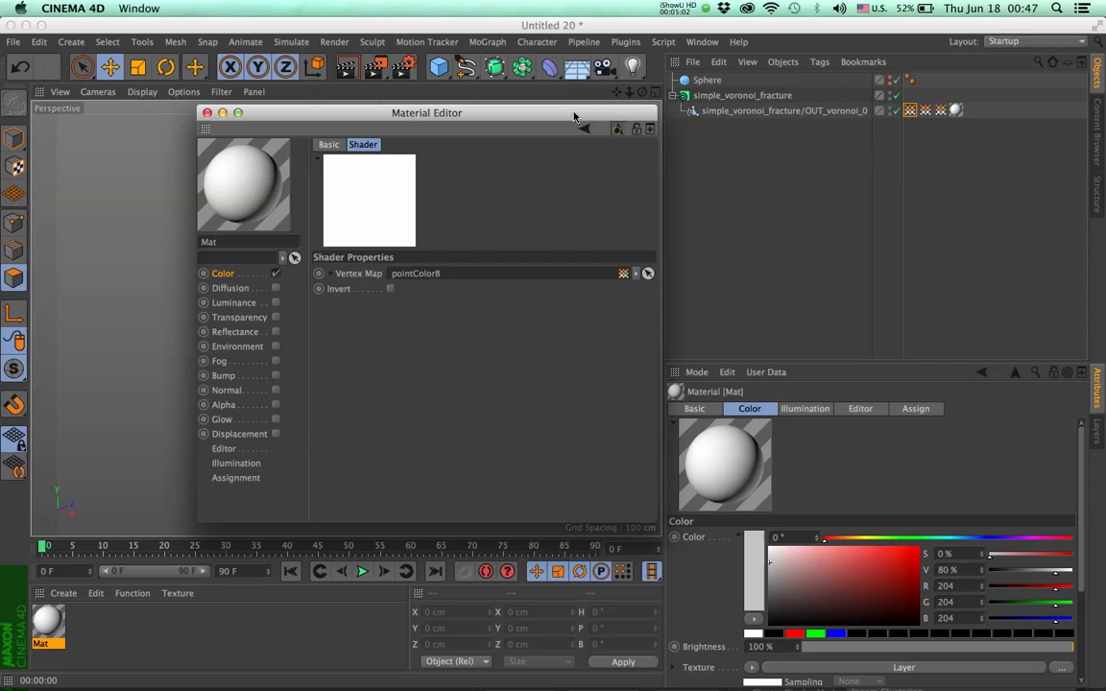
left_click(619, 130)
left_click_drag(654, 119, 810, 153)
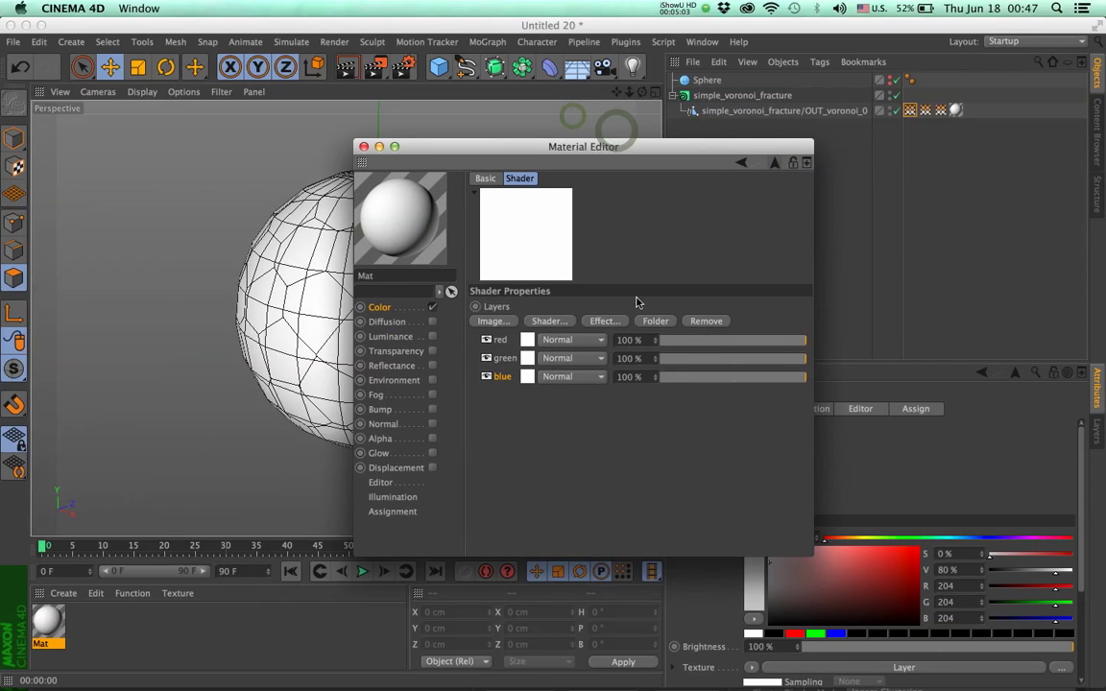
Step: Add a Color shader layer above the vertex map layers and rename it to red
left_click(554, 320)
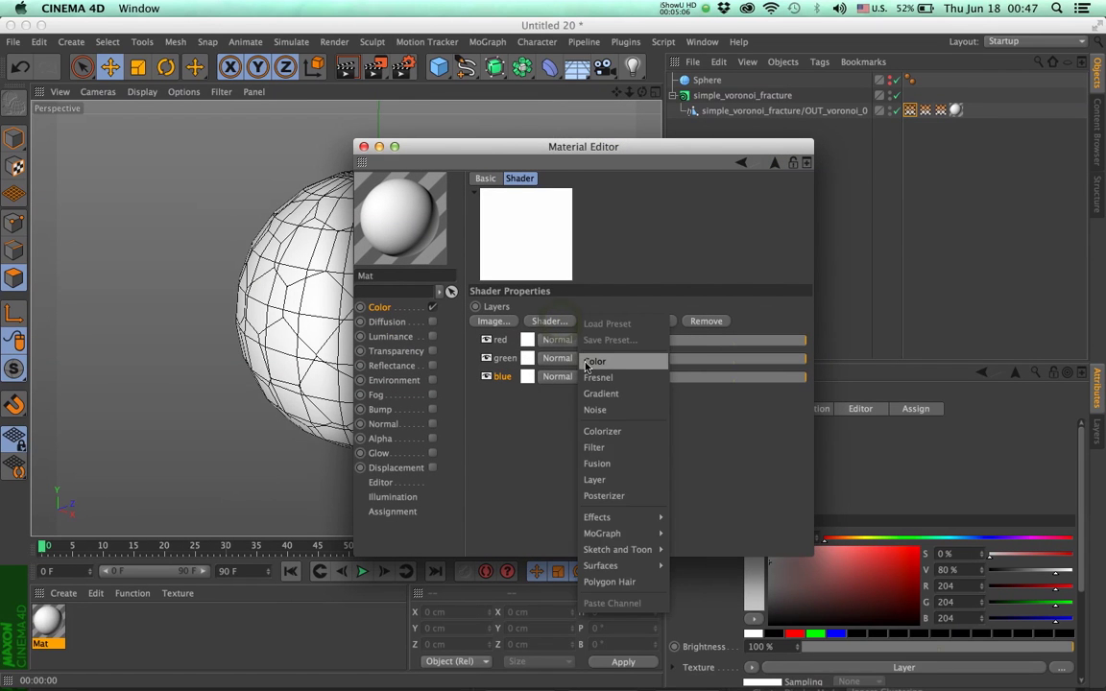
left_click(587, 362)
double_click(507, 340)
type("red")
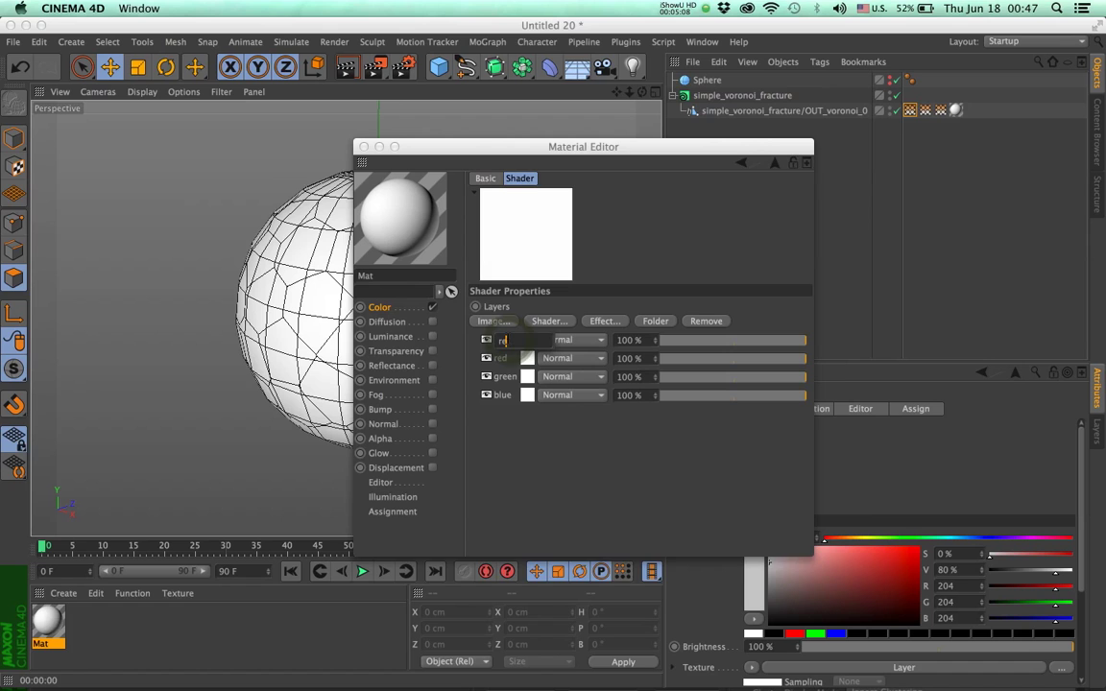
key("Return")
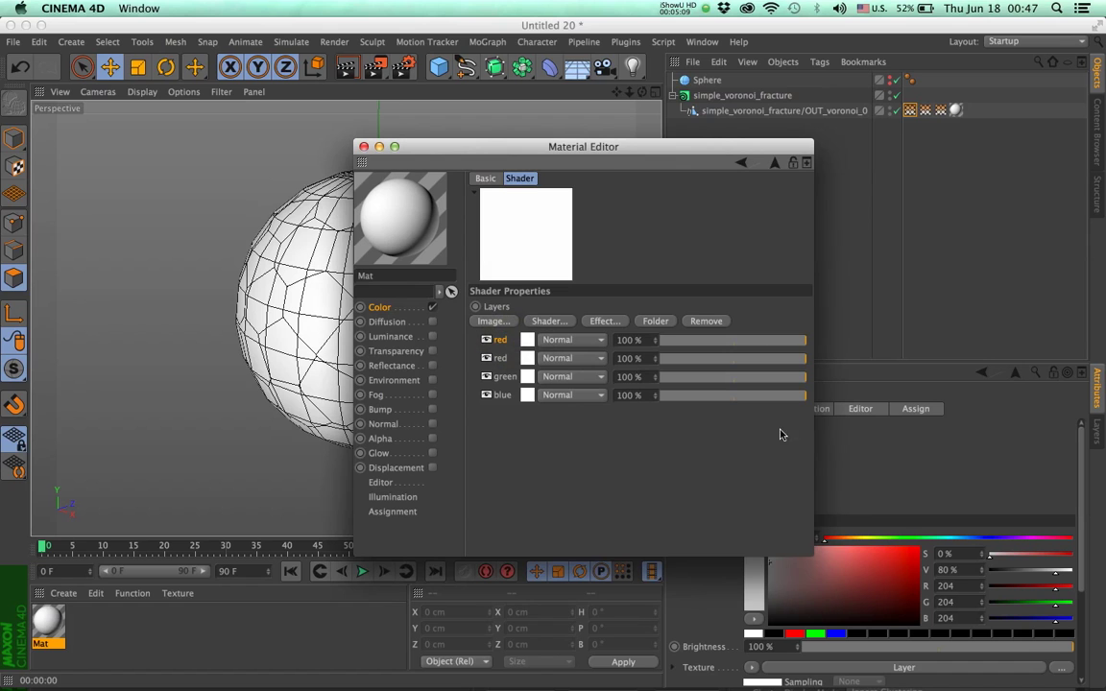
Step: Set the new Color layer to pure red and duplicate it directly above the green vertex map layer
double_click(531, 344)
left_click(679, 318)
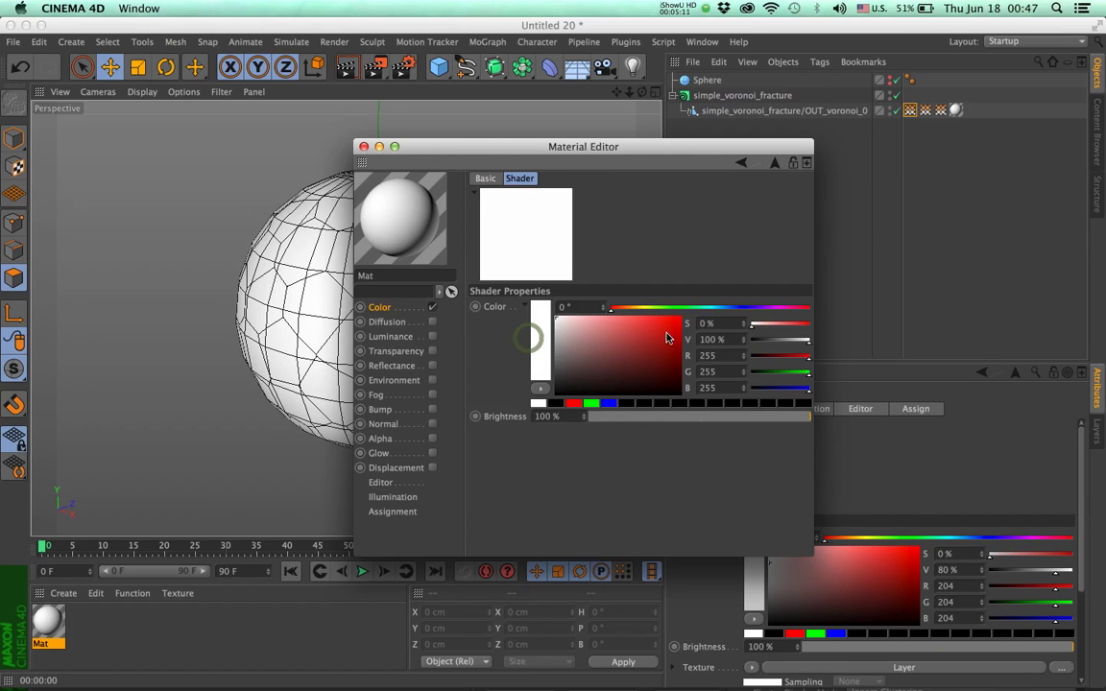
left_click(773, 163)
left_click_drag(527, 340, 527, 370)
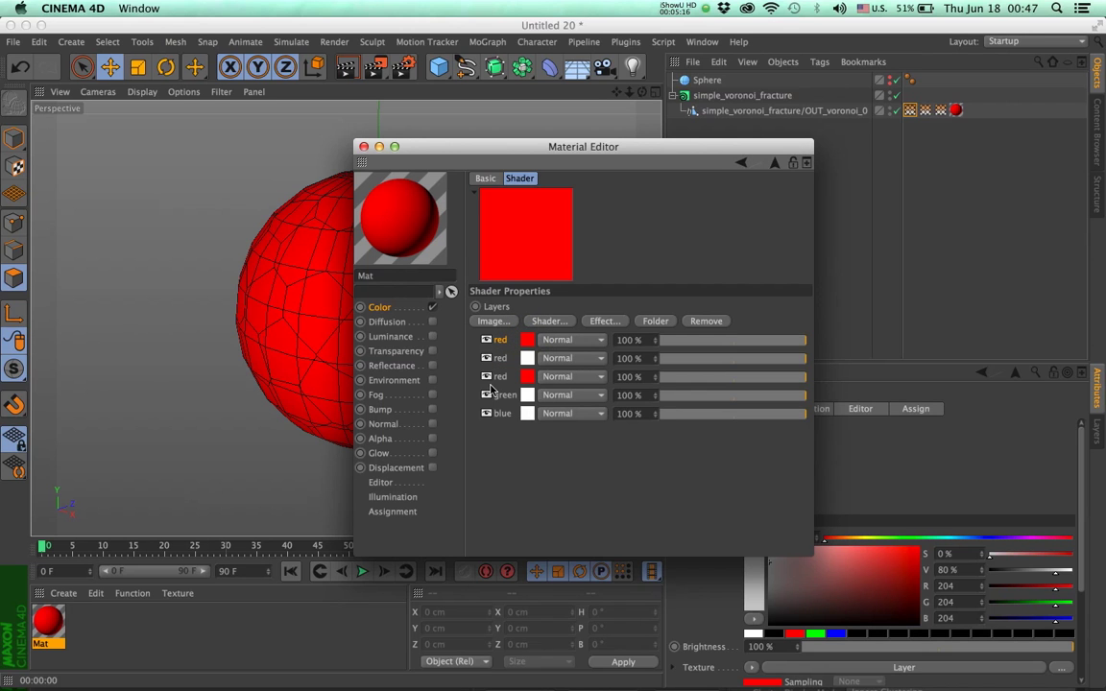
Step: Rename the duplicated red Color layer above the green vertex map layer to gren
double_click(499, 377)
type("gren")
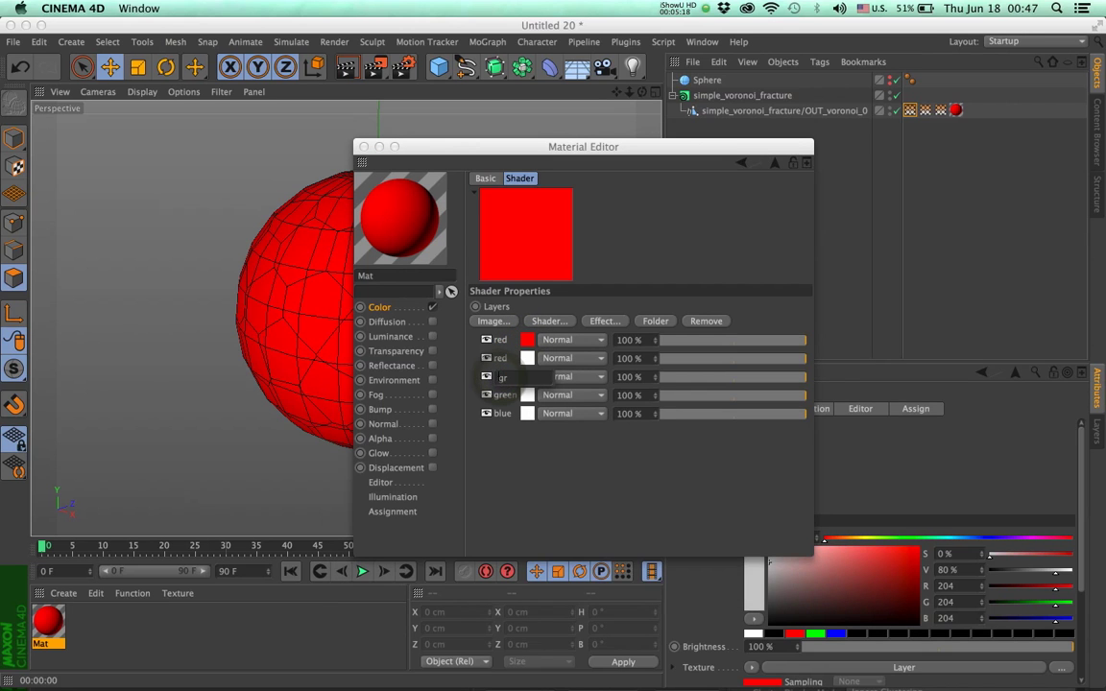
key("Return")
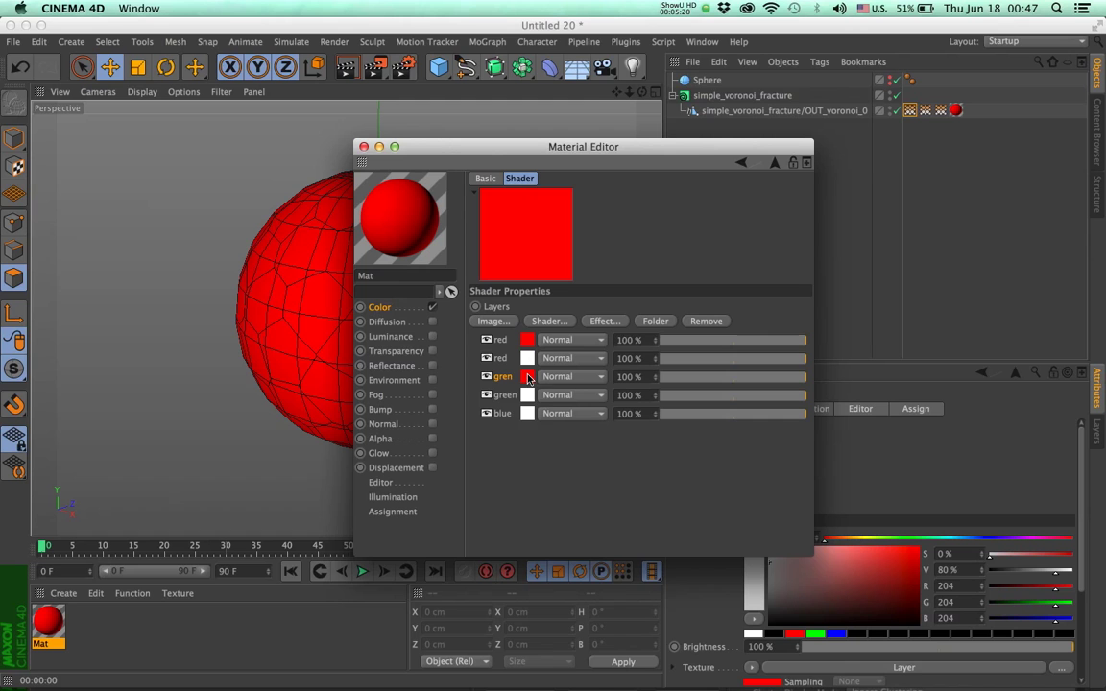
Step: Duplicate the gren Color layer directly above the blue vertex map layer and rename the copy to blue
left_click_drag(527, 379, 489, 405, "ctrl")
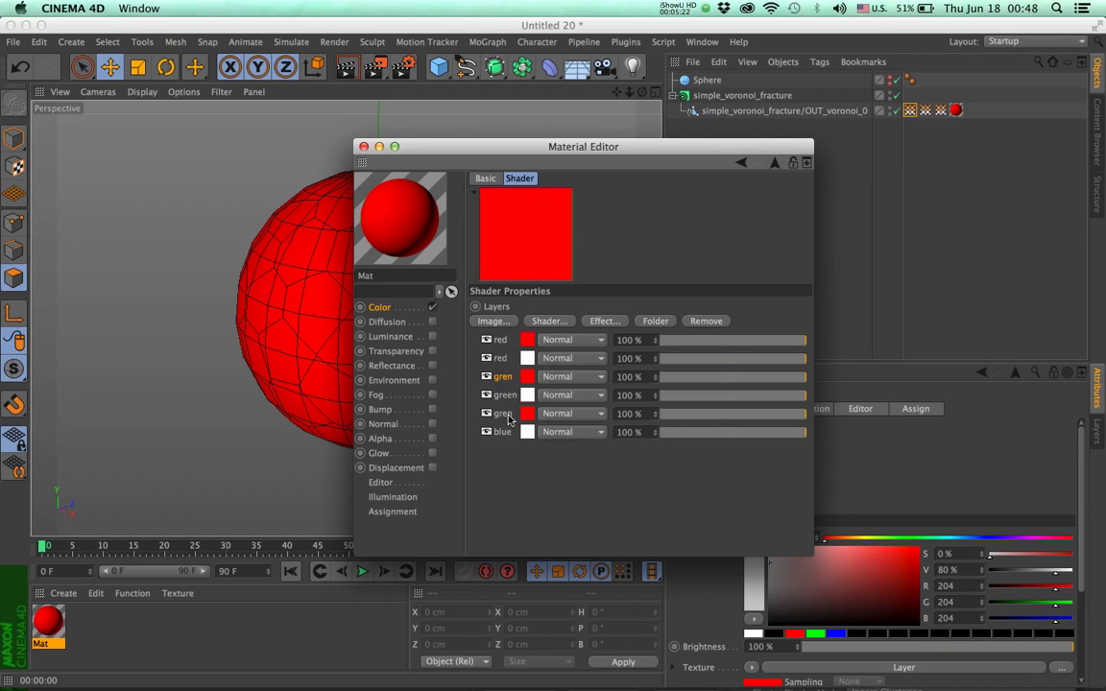
double_click(503, 414)
type("blu")
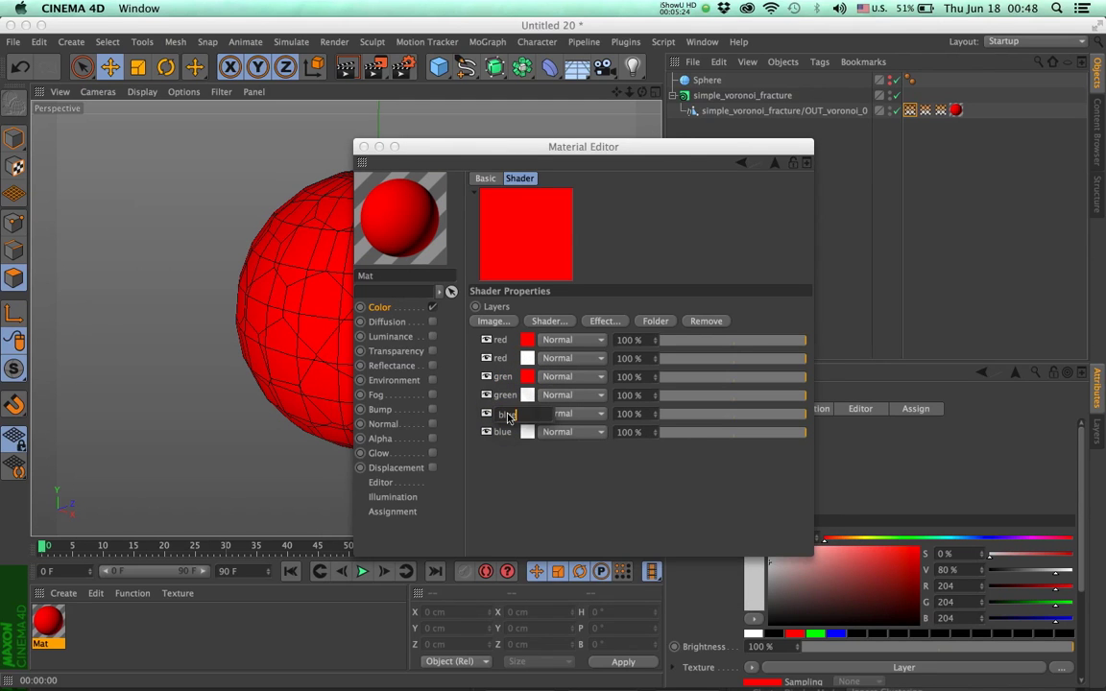
type("e")
key("Return")
Step: Set the gren Color layer to RGB 0, 255, 0 and the blue Color layer to RGB 0, 0, 255
left_click(529, 382)
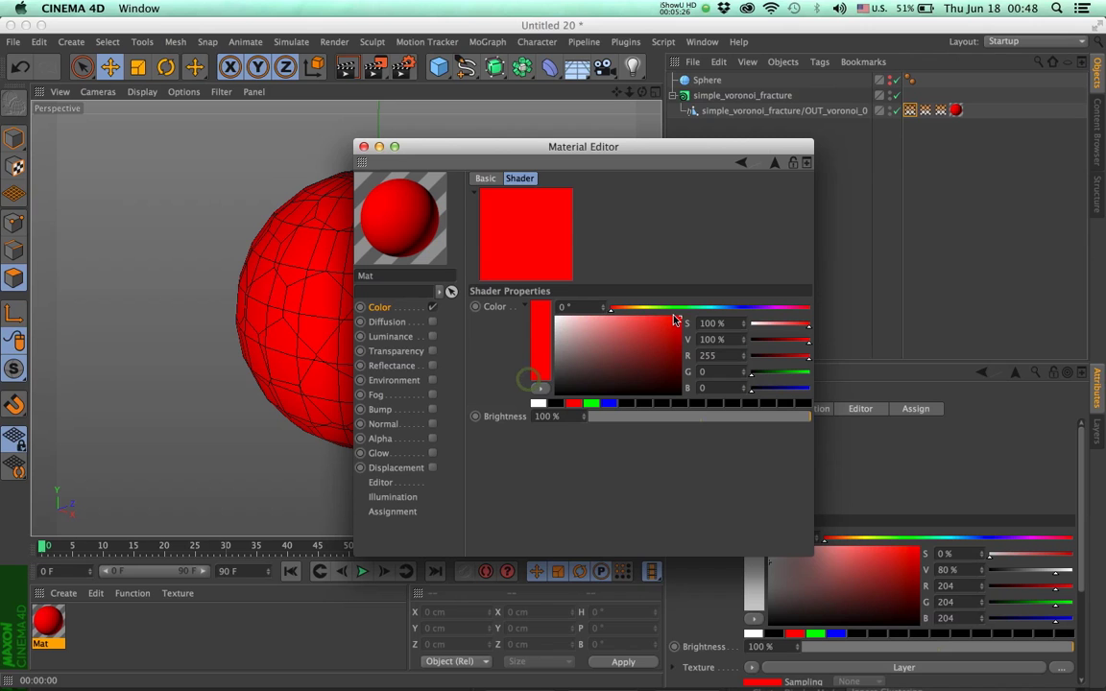
left_click_drag(776, 356, 807, 372)
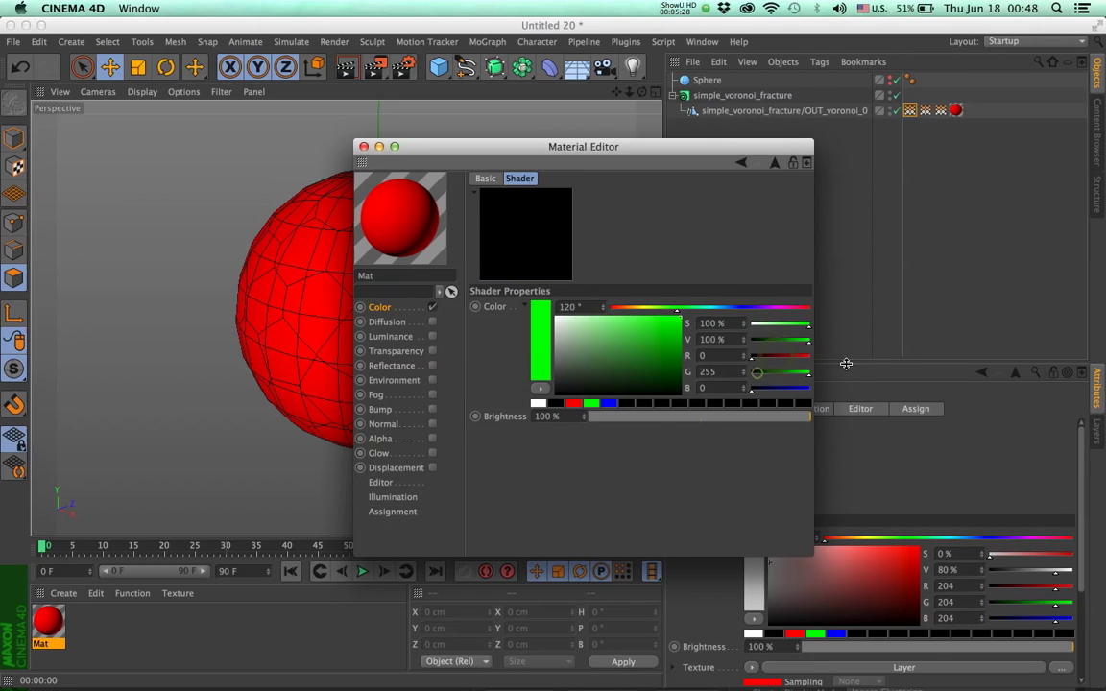
left_click(774, 162)
left_click(533, 415)
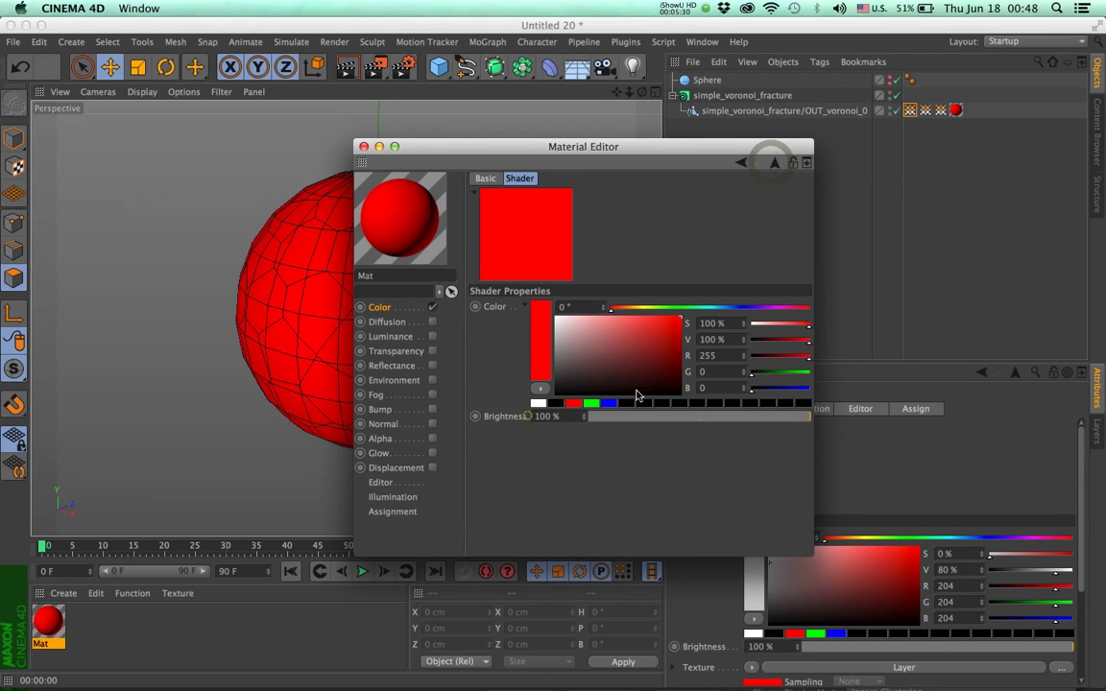
left_click_drag(786, 357, 806, 389)
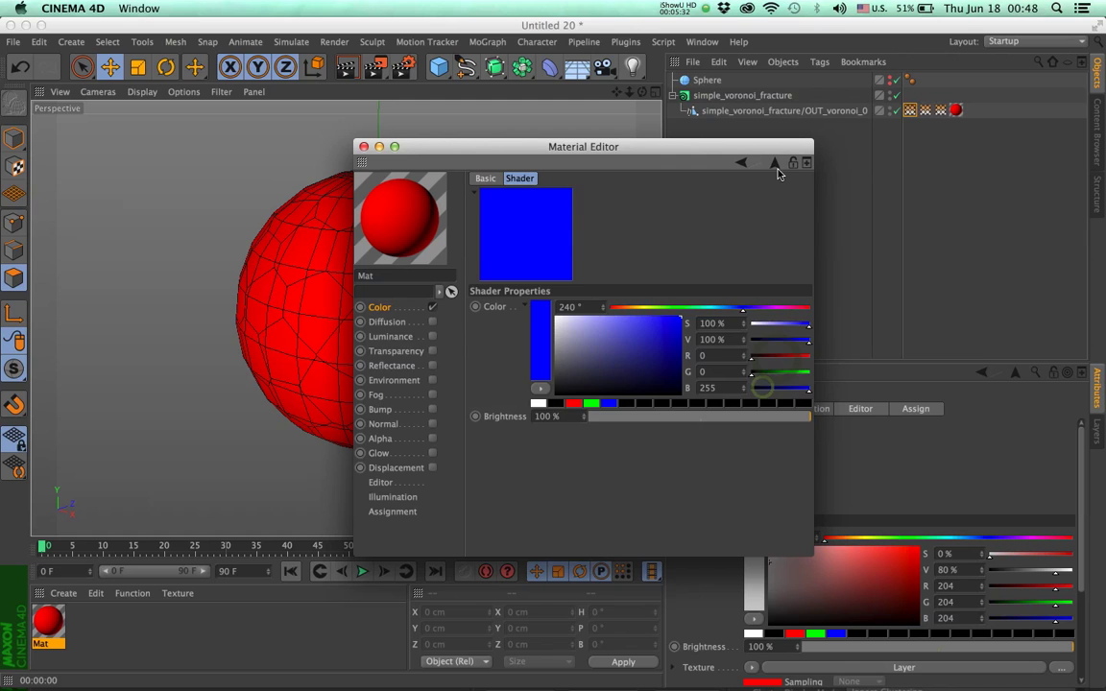
left_click(774, 162)
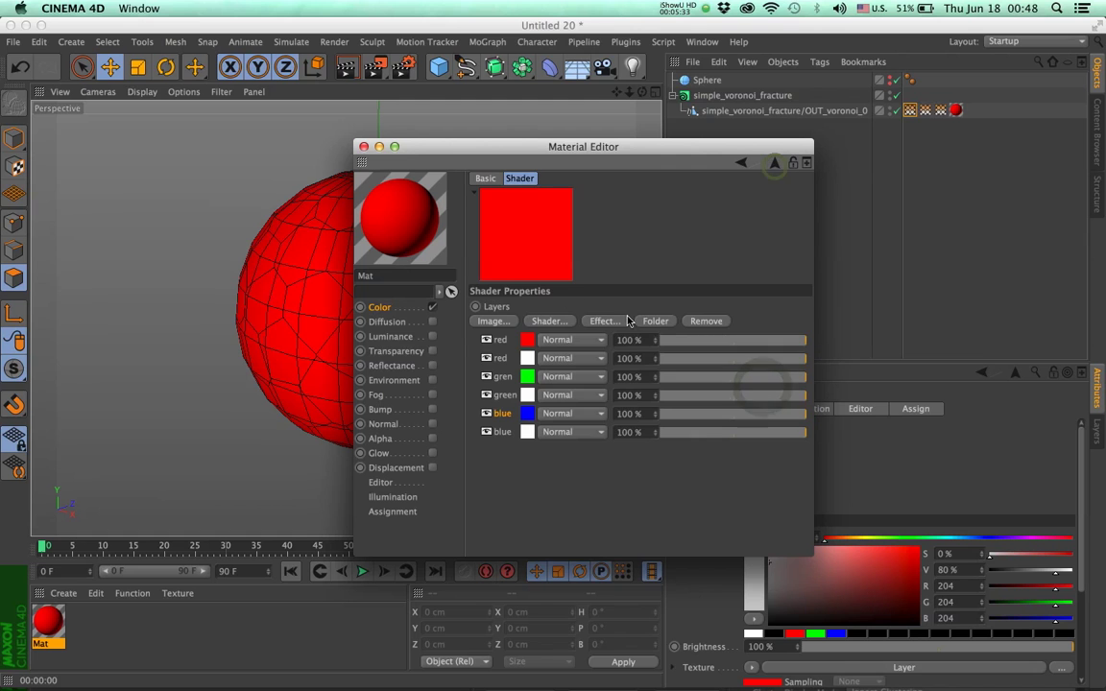
Step: Add a Color shader layer beneath all other layers and set it to black
left_click(546, 321)
left_click(587, 360)
left_click_drag(510, 342, 504, 451)
left_click(527, 450)
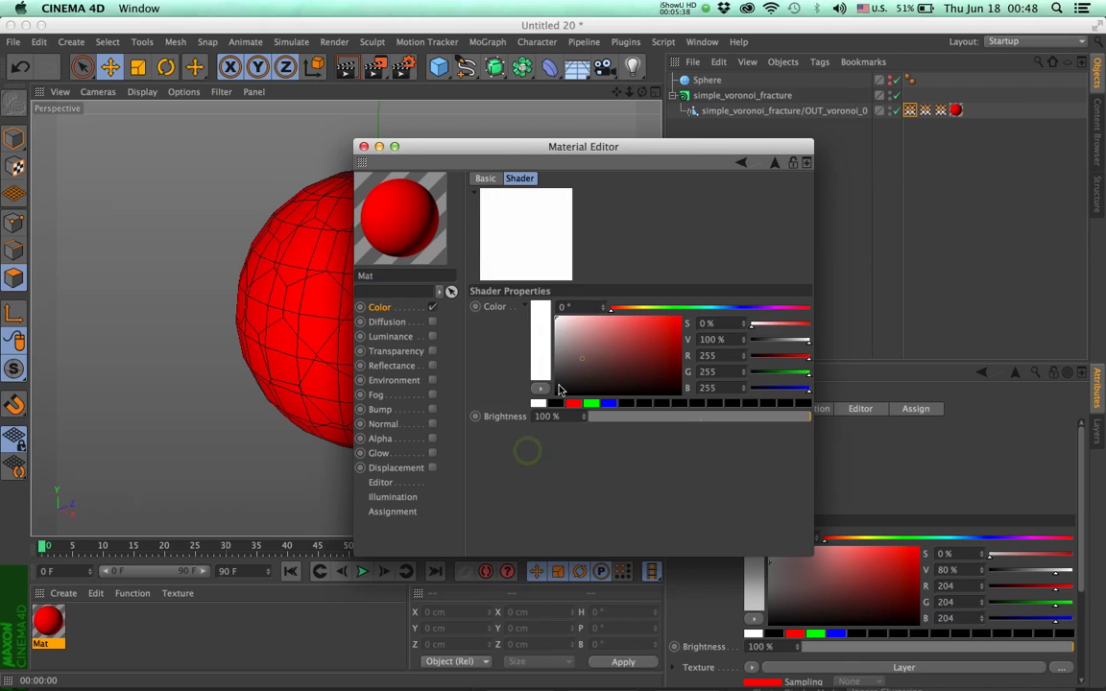
left_click(556, 391)
left_click(774, 162)
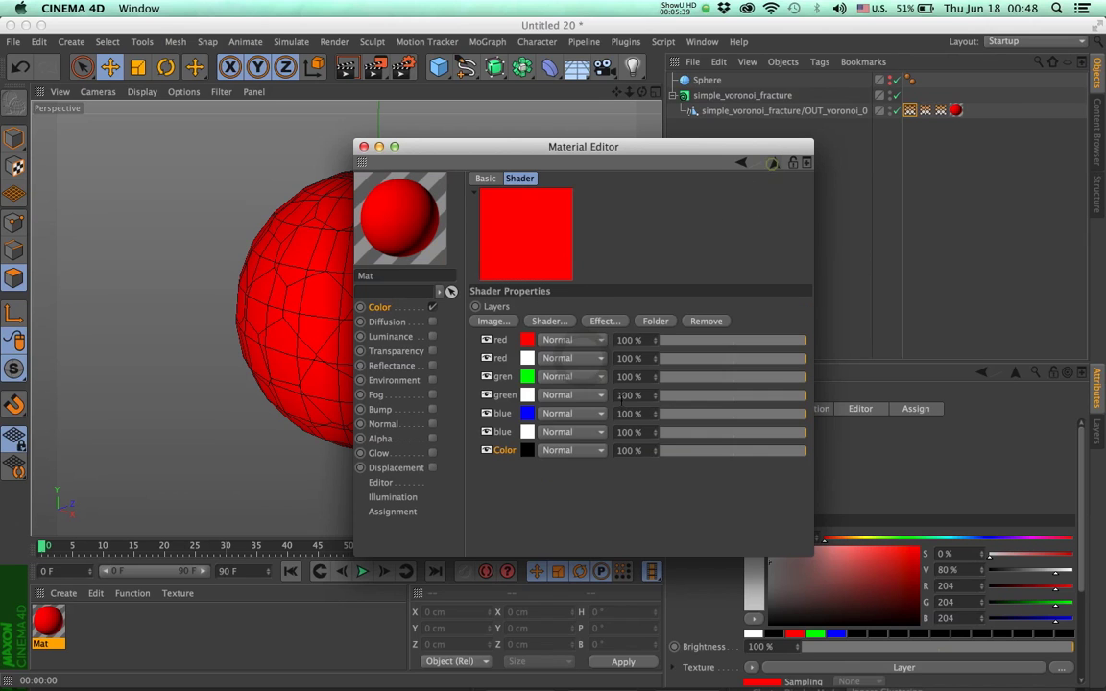
Step: Set the blend mode of the red, green and blue vertex map layers to Layer Mask
left_click(553, 359)
left_click(572, 672)
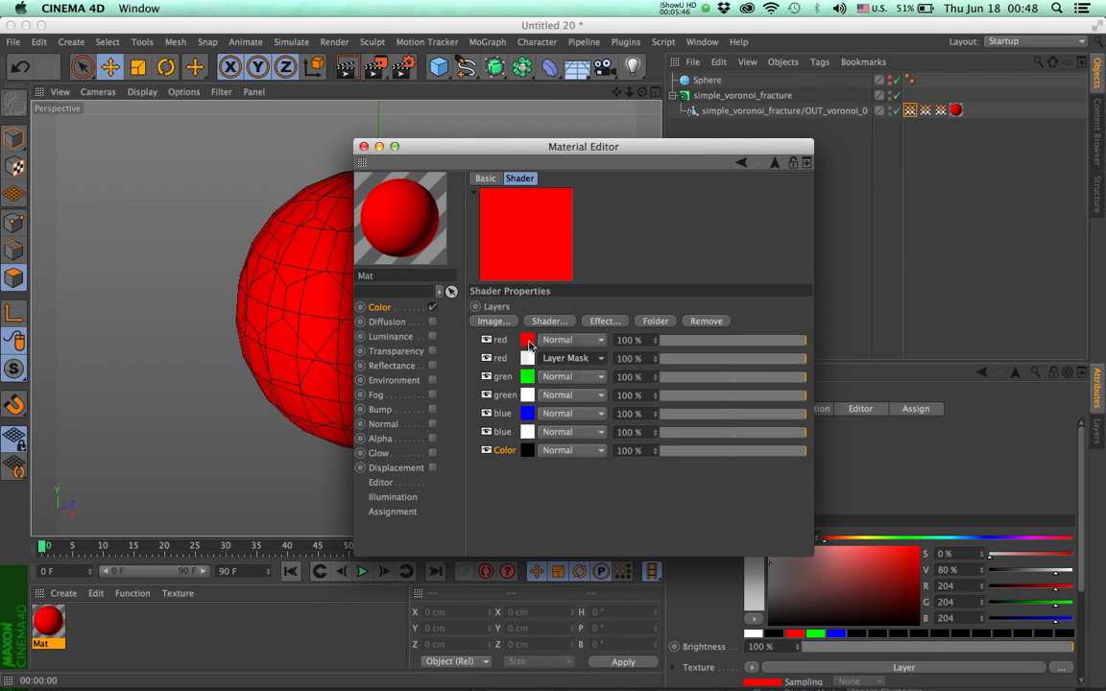
left_click(568, 397)
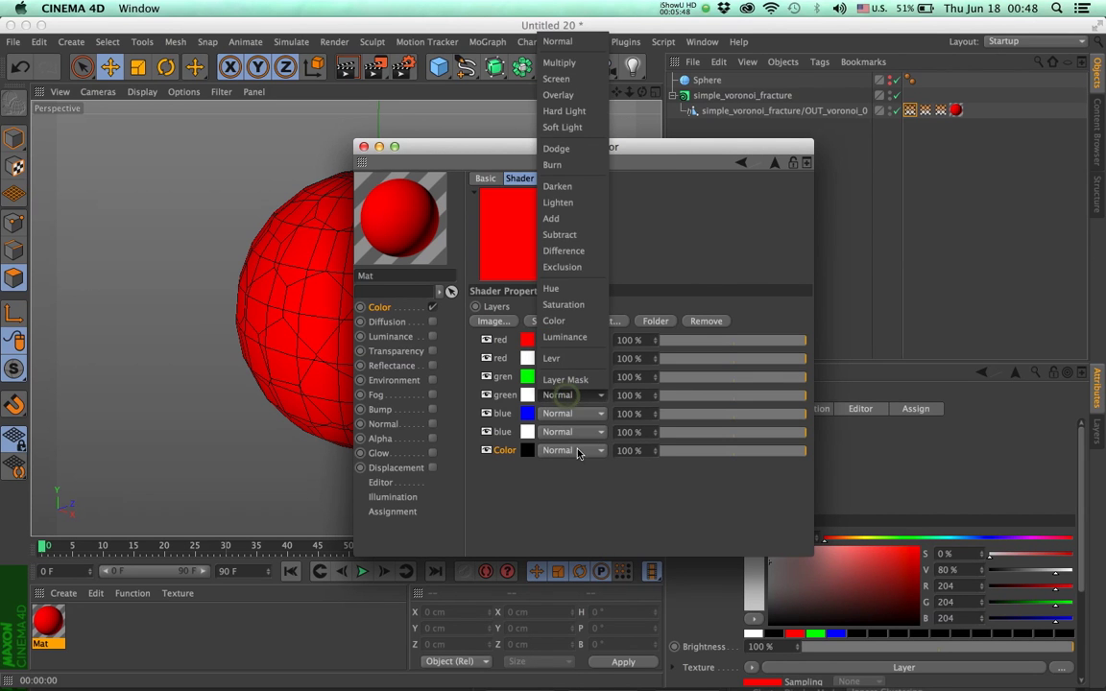
left_click(552, 383)
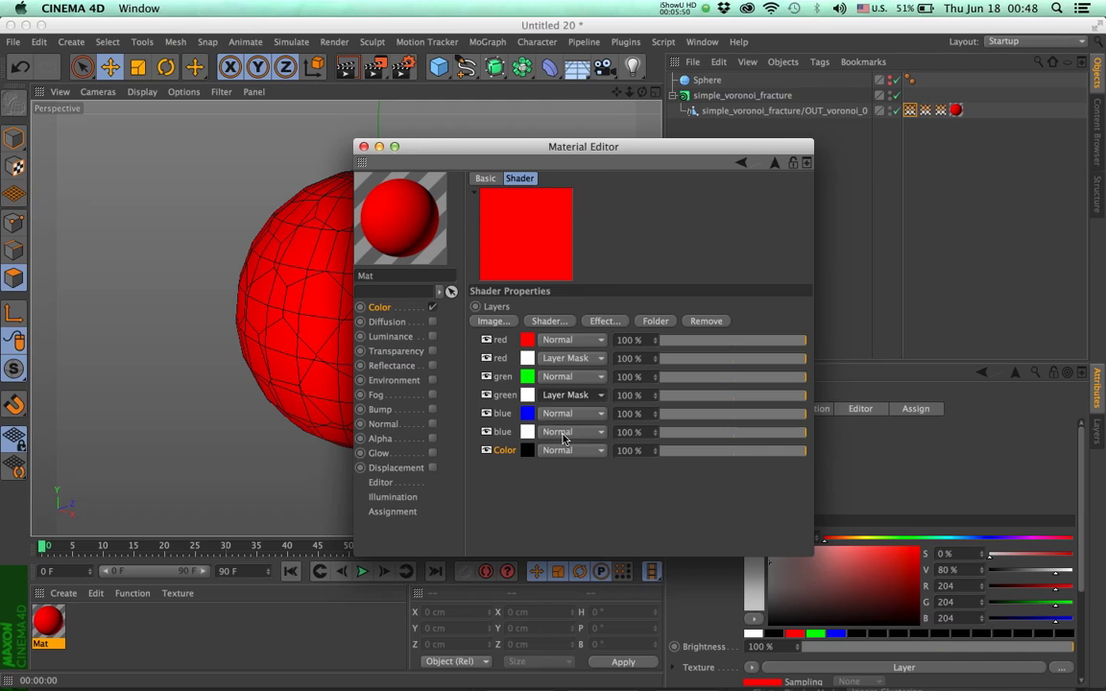
left_click(562, 432)
left_click(556, 415)
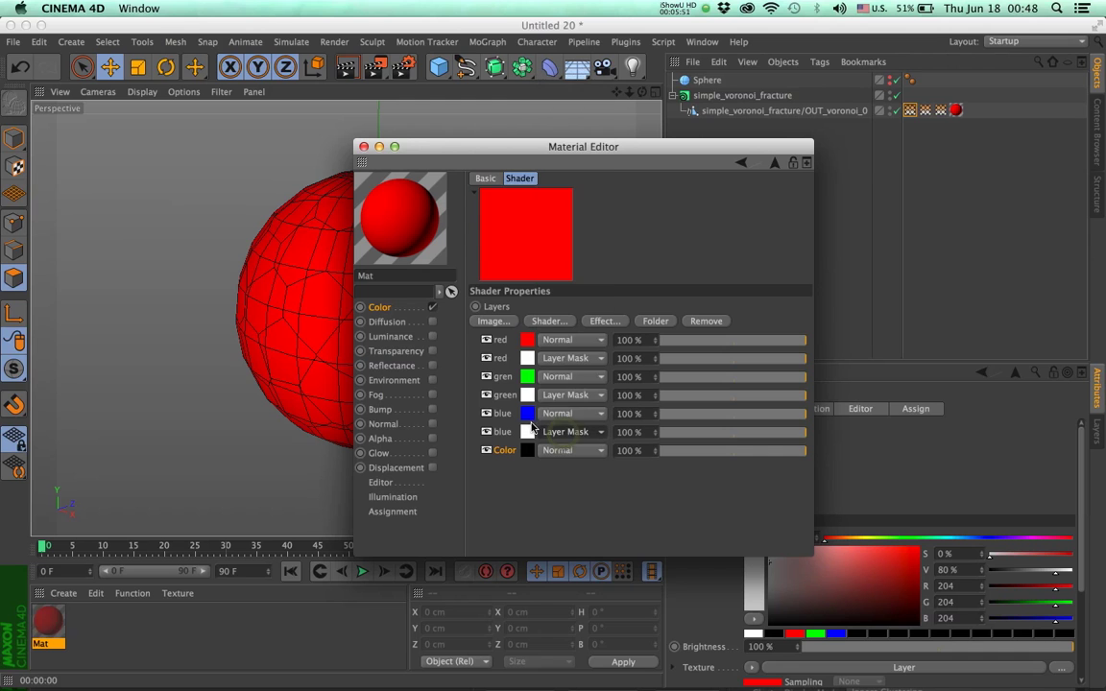
Step: Set the blend mode of the red, gren and blue Color layers to Screen
left_click(560, 342)
left_click(562, 379)
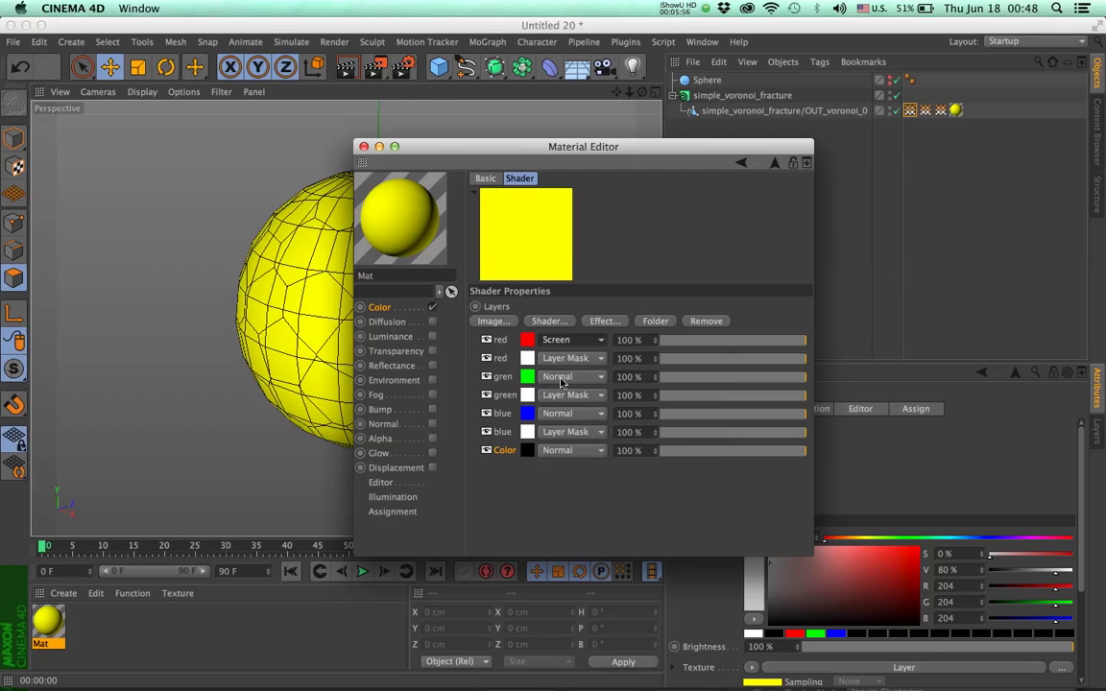
left_click(562, 379)
left_click(556, 357)
left_click(560, 414)
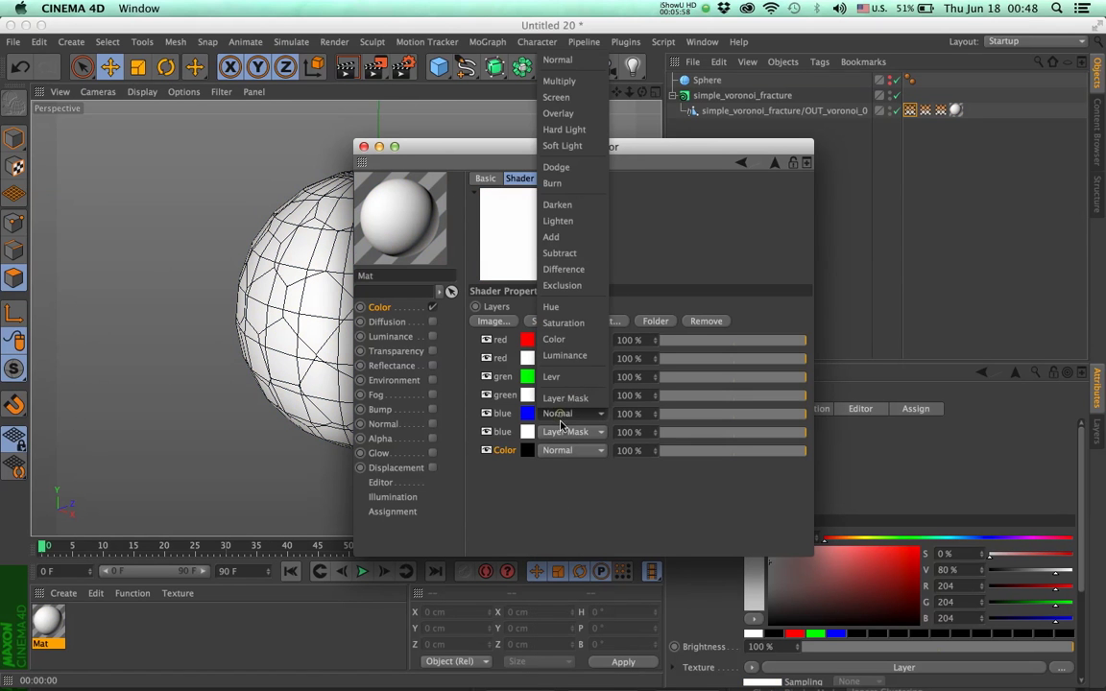
left_click(556, 97)
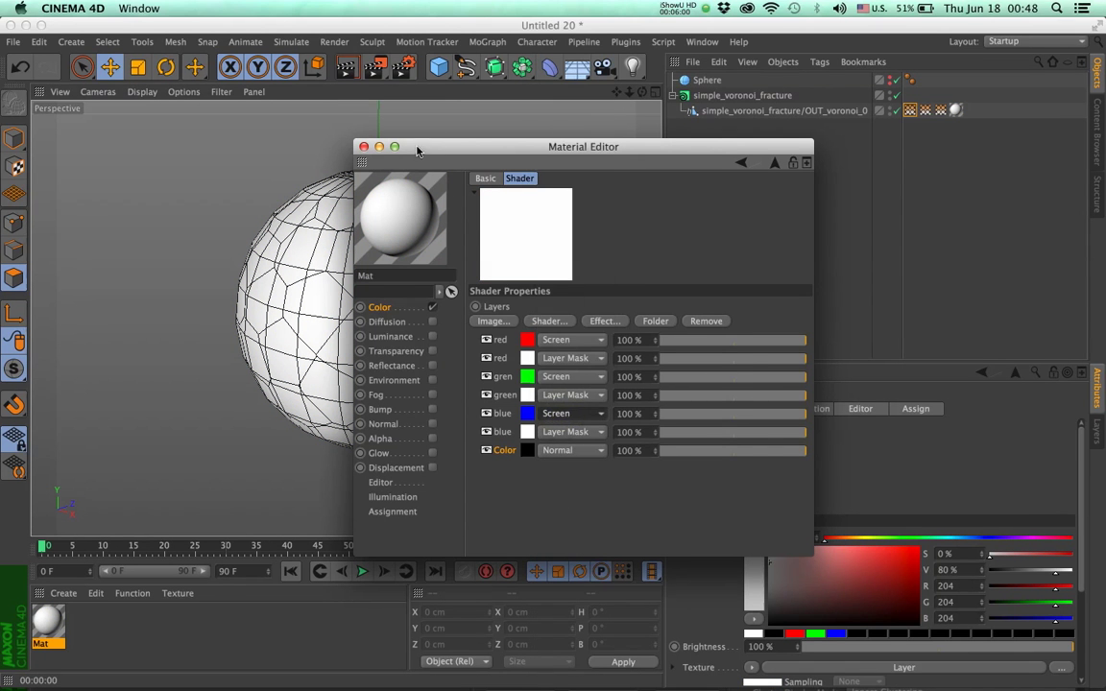
Step: Render the perspective view to check the material on the fractured sphere, and close the Material Editor
left_click_drag(416, 151, 666, 282)
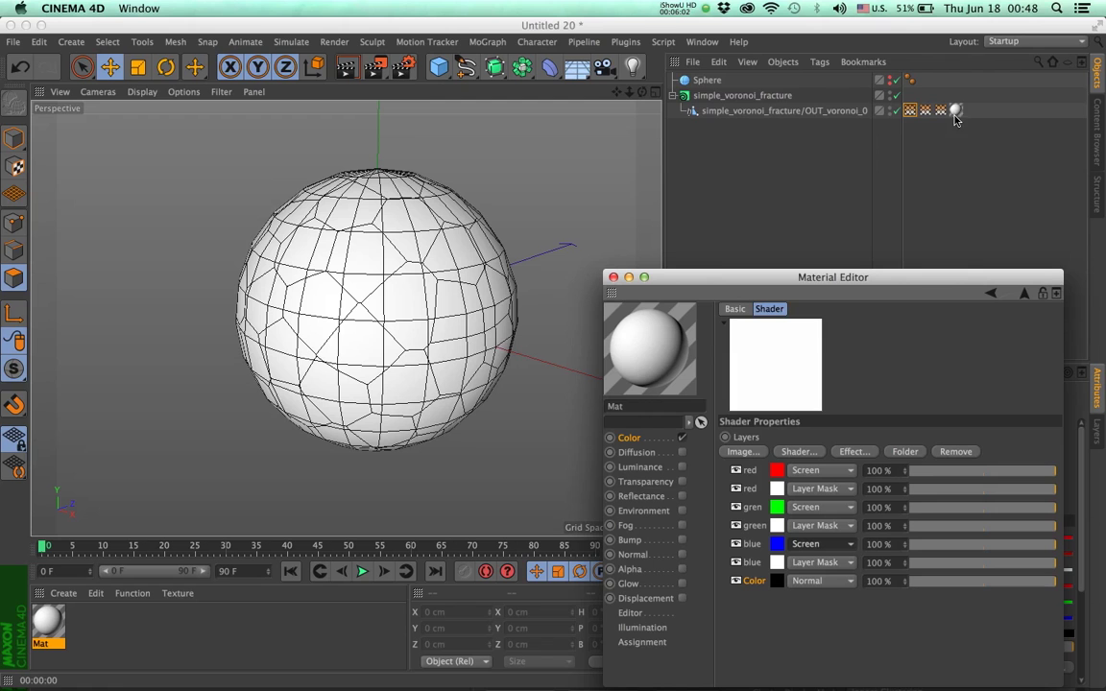
left_click(346, 67)
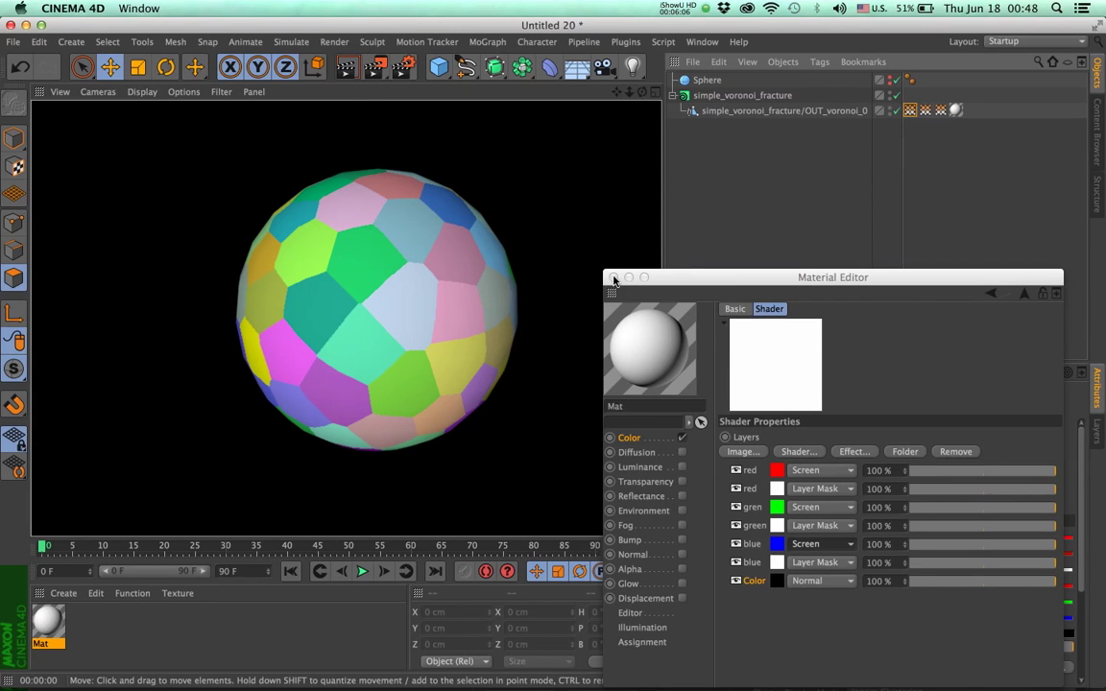
left_click_drag(661, 277, 652, 255)
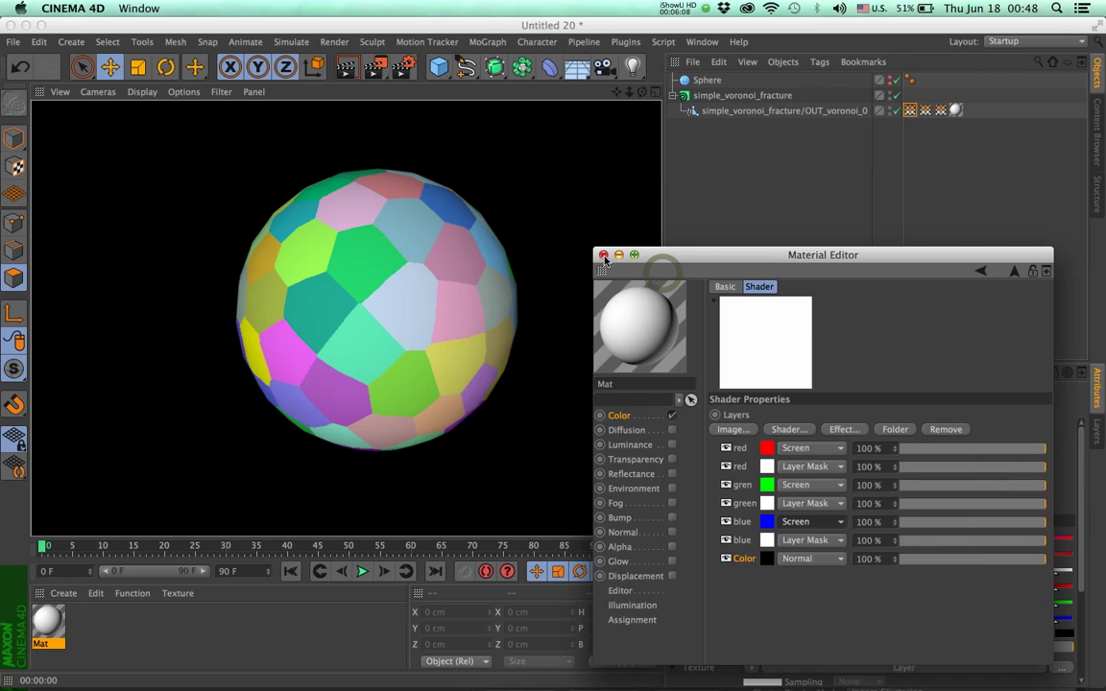
left_click(602, 255)
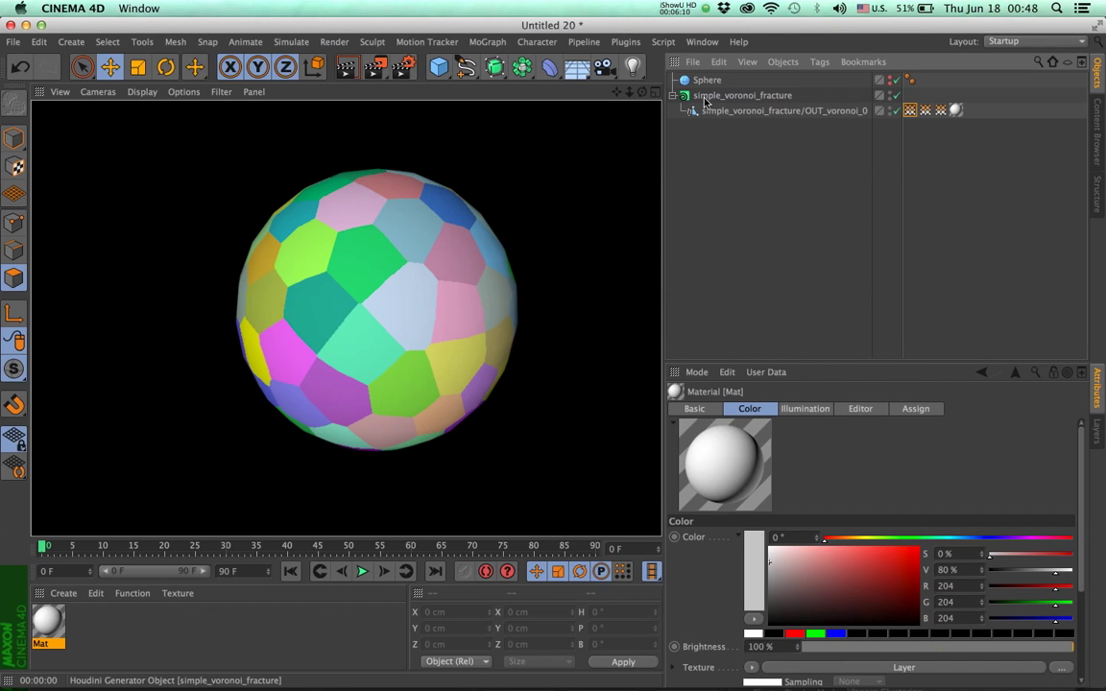
Step: Set the Force Total Count of the simple_voronoi_fracture asset to 378 and render the view
left_click(744, 96)
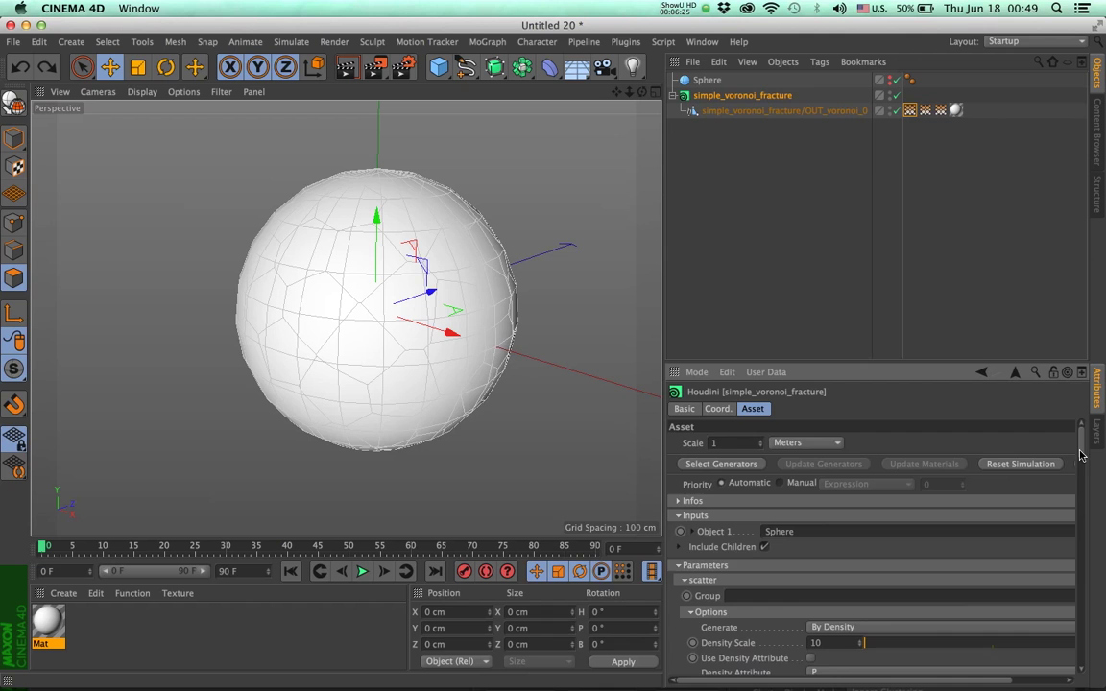
left_click_drag(1079, 454, 1071, 480)
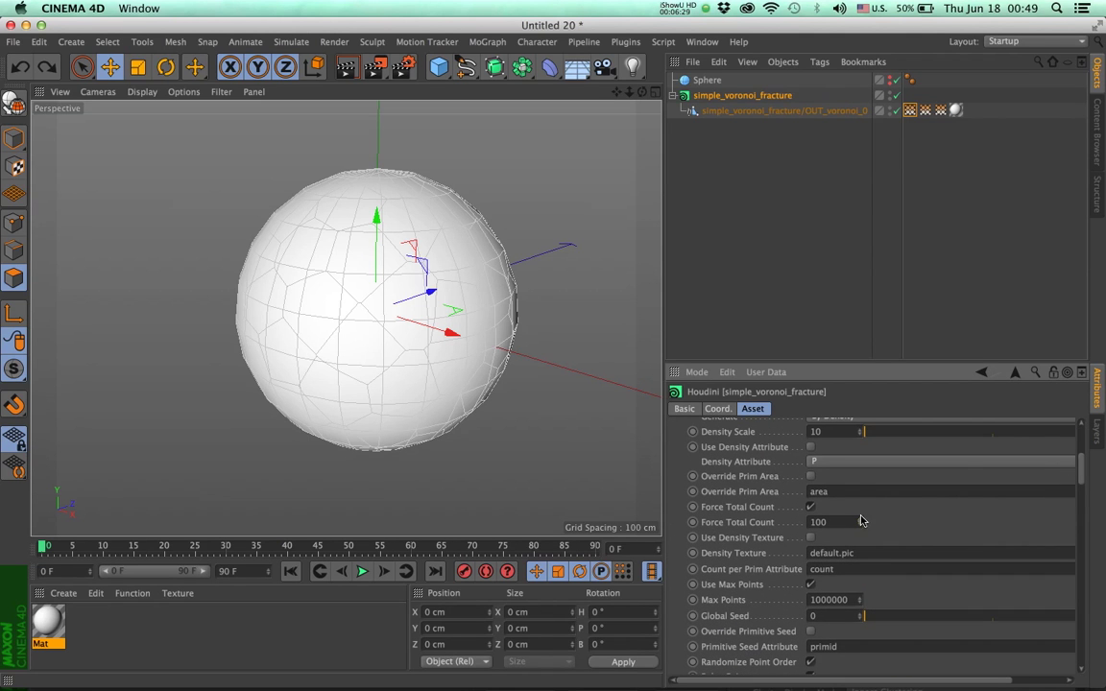
mouse_move(861, 522)
left_mouse_down()
mouse_move(862, 457)
mouse_move(858, 524)
left_mouse_up()
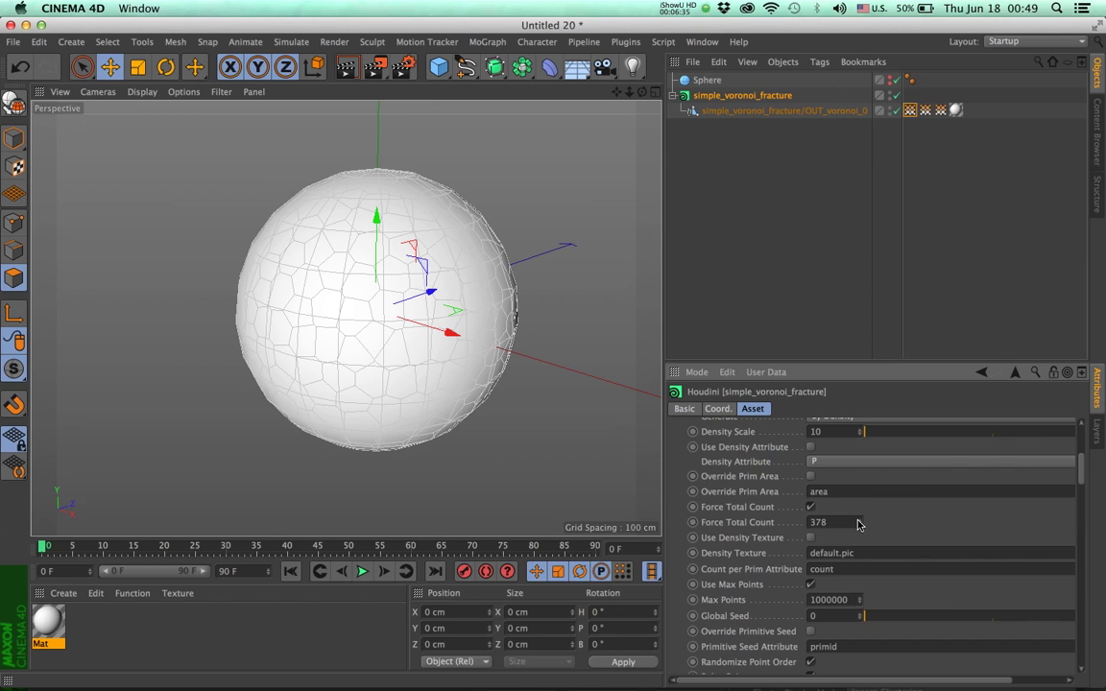
left_click(346, 66)
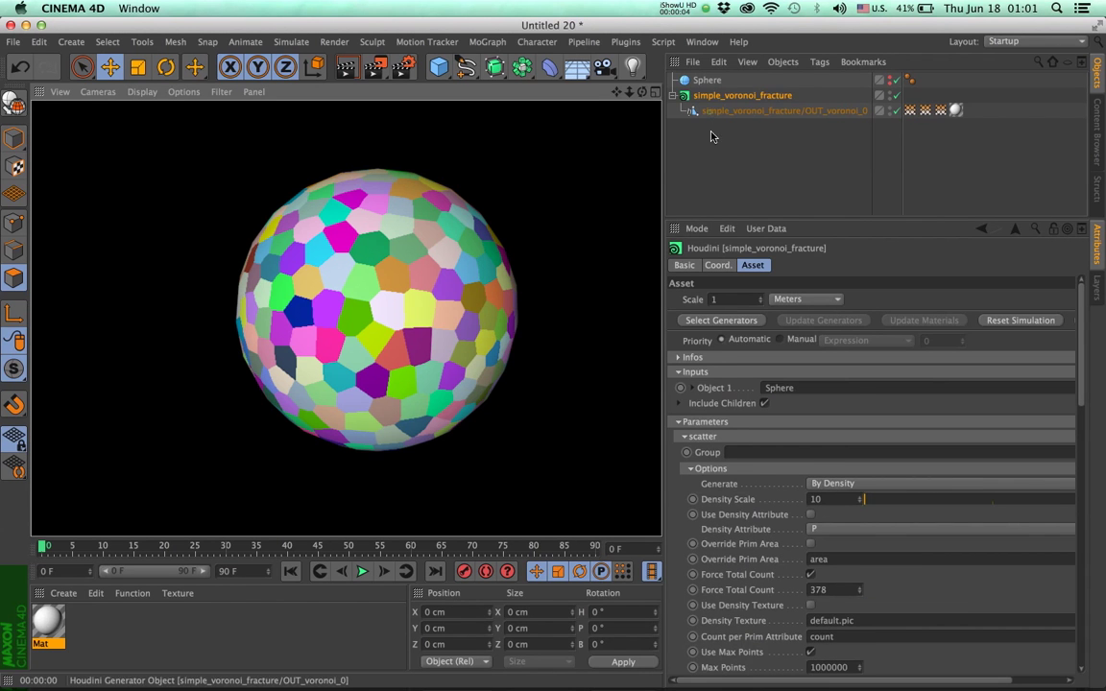
Step: Add a MoGraph Fracture object and make simple_voronoi_fracture/OUT_voronoi_0 its child
left_click(748, 111)
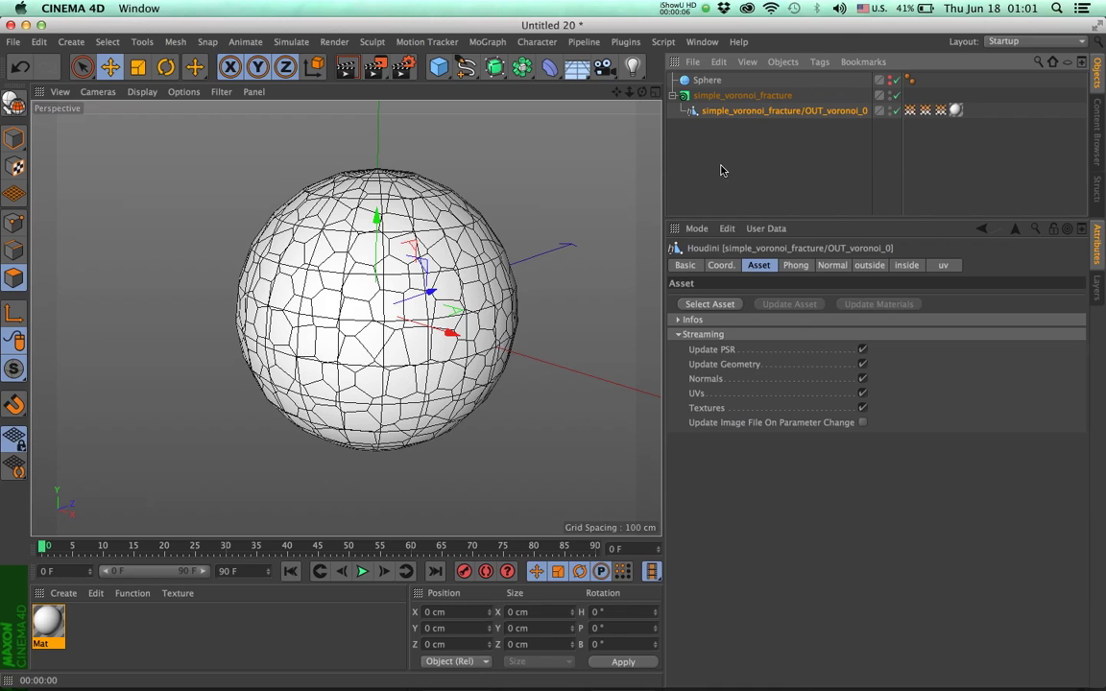
left_click(492, 43)
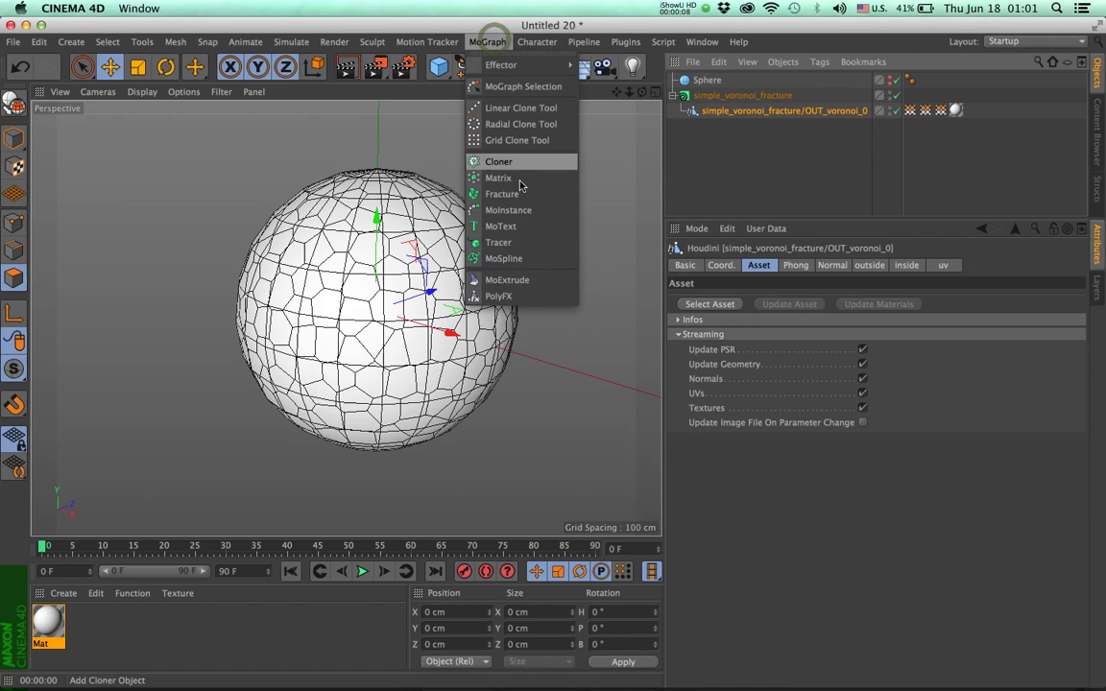
key("Return")
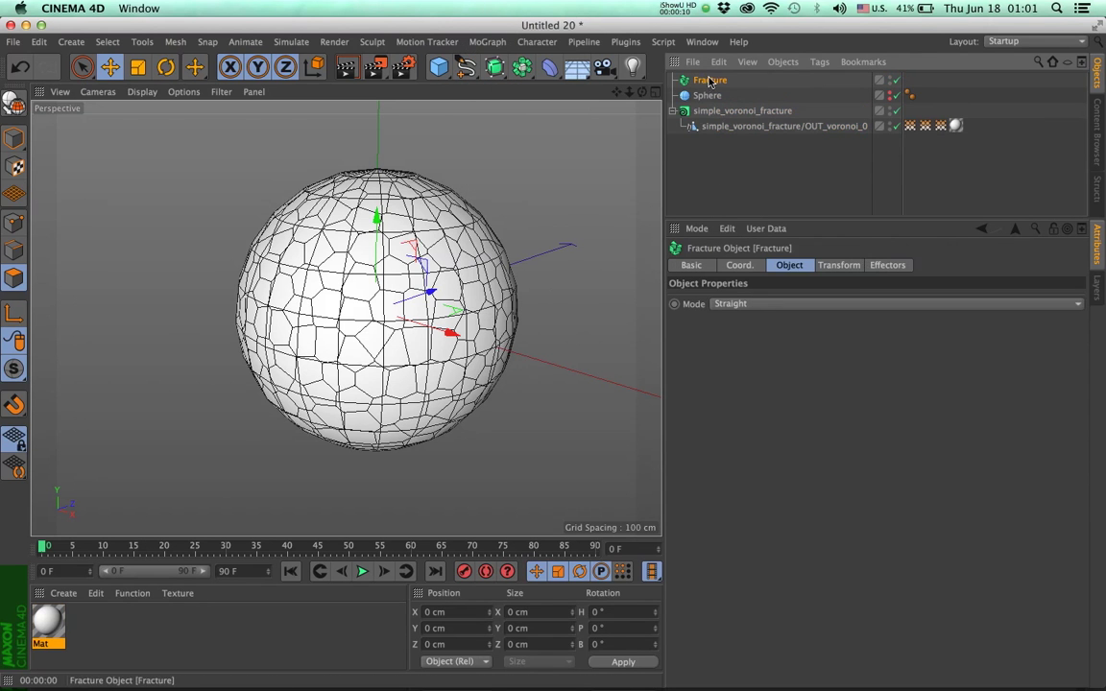
left_click_drag(710, 81, 728, 134)
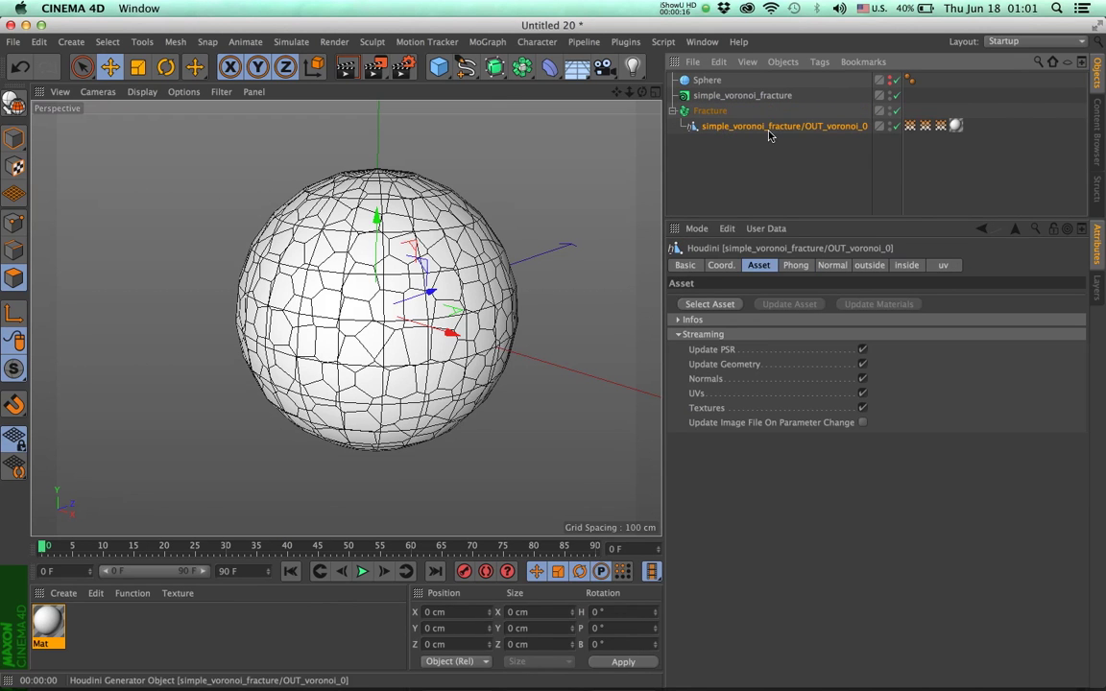
Step: Set the Fracture object's mode to Explode Segments
left_click(712, 112)
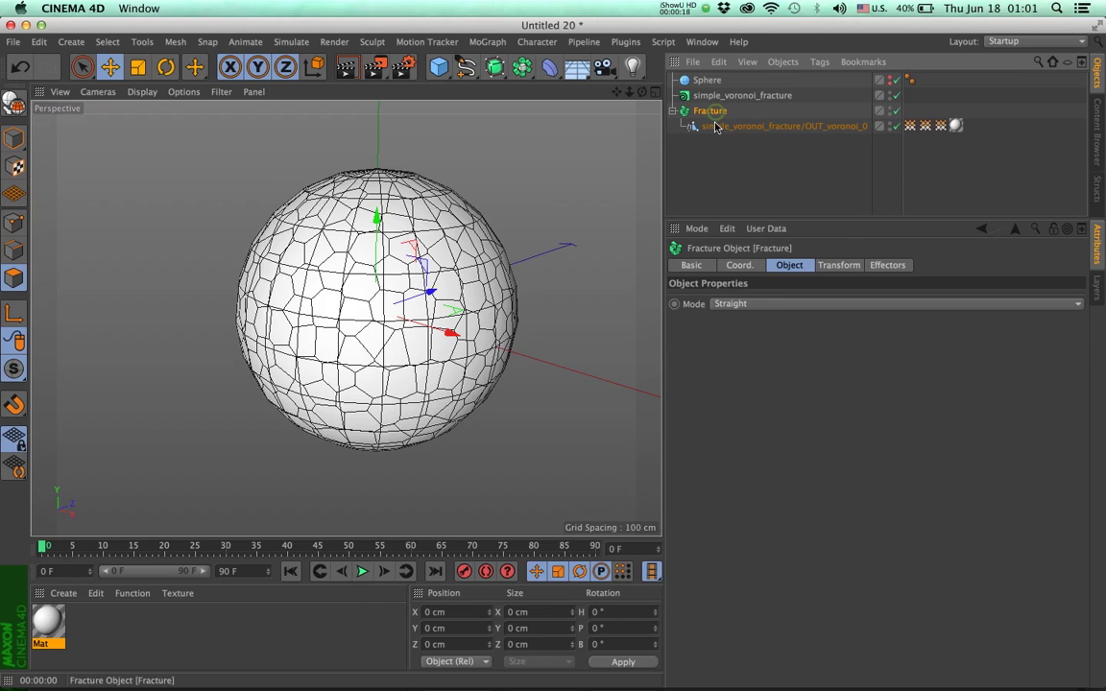
left_click(733, 304)
left_click(747, 335)
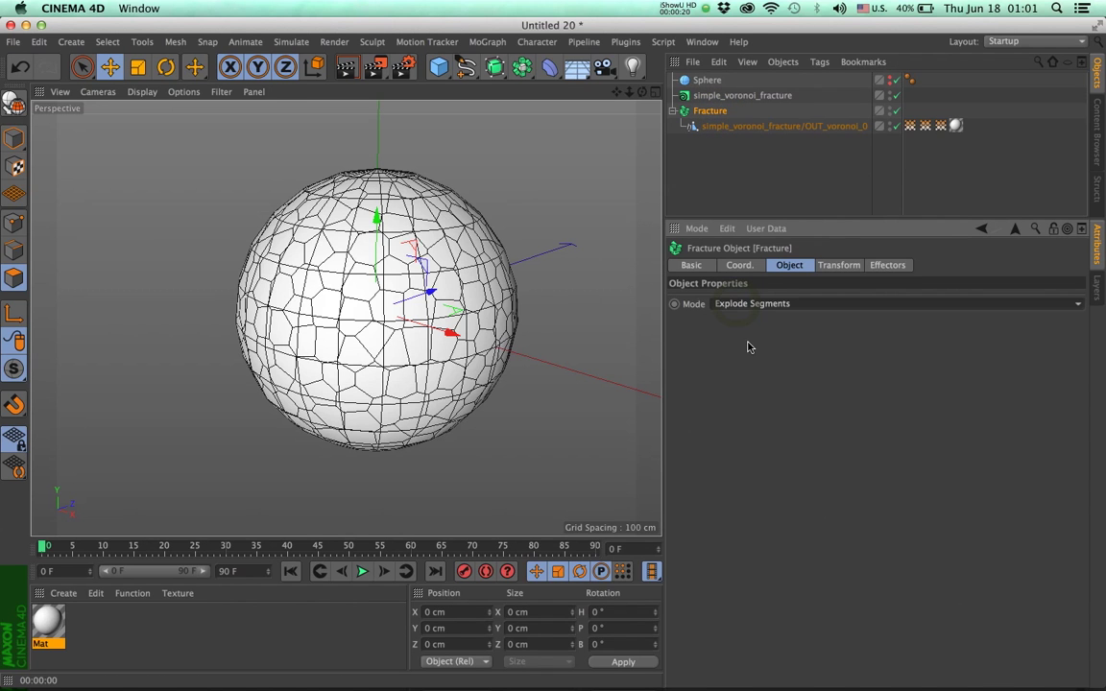
Step: Add a Random effector to the Fracture object
left_click(487, 41)
mouse_move(518, 65)
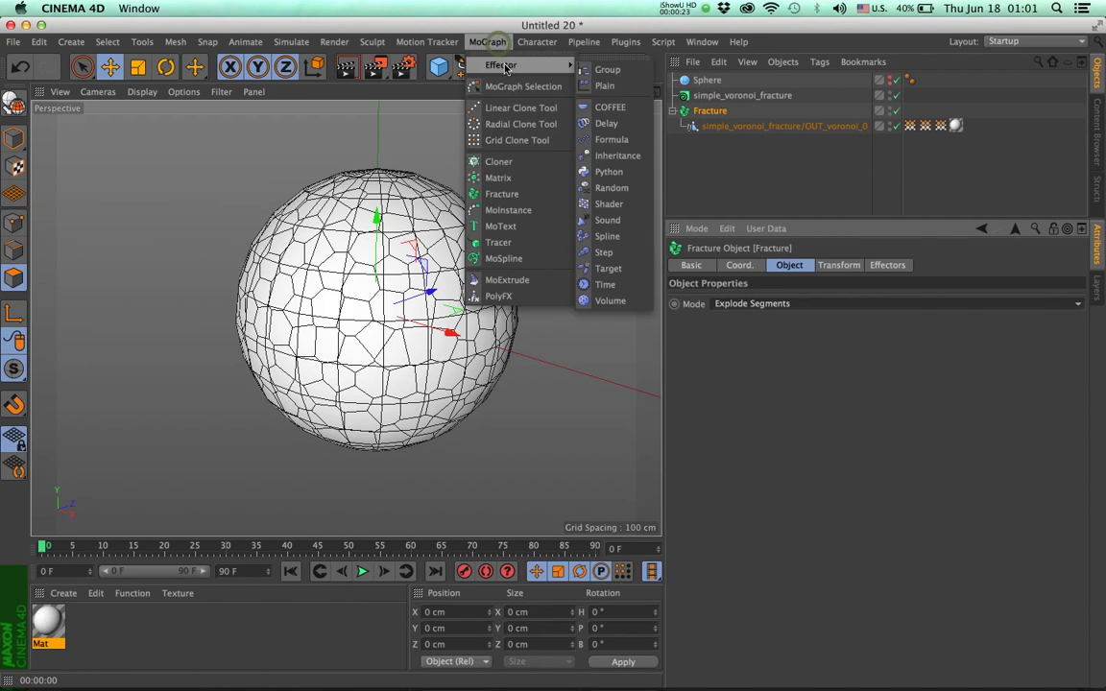
left_click(626, 189)
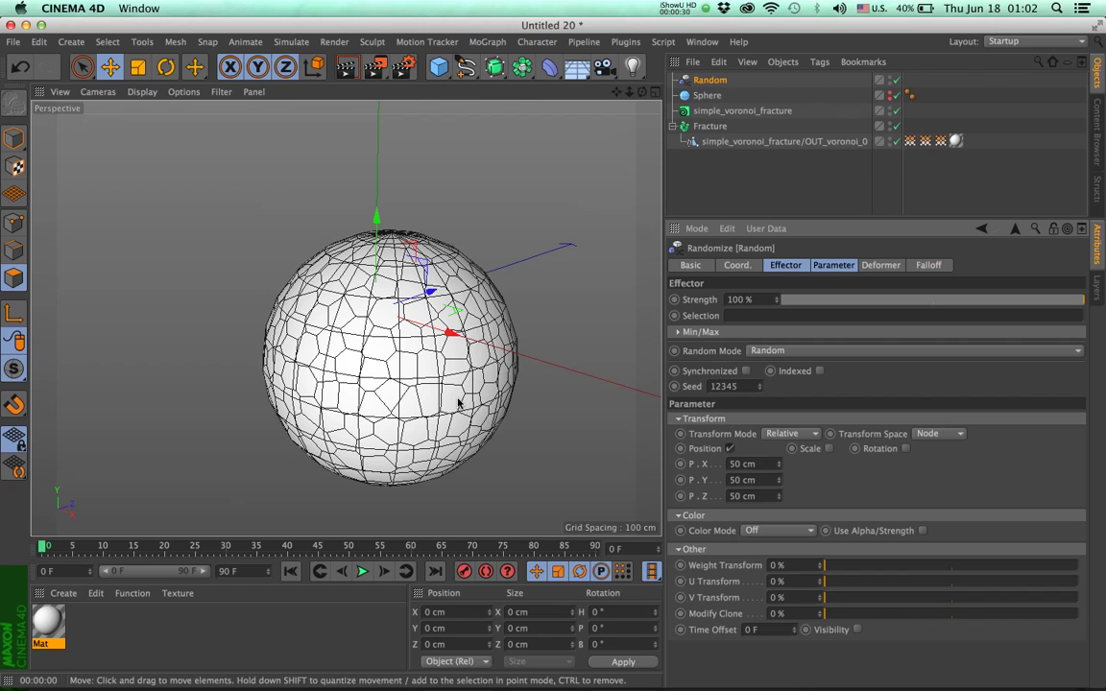
Step: Turn off Create Output Groups on the simple_voronoi_fracture asset and render the view
left_click(707, 113)
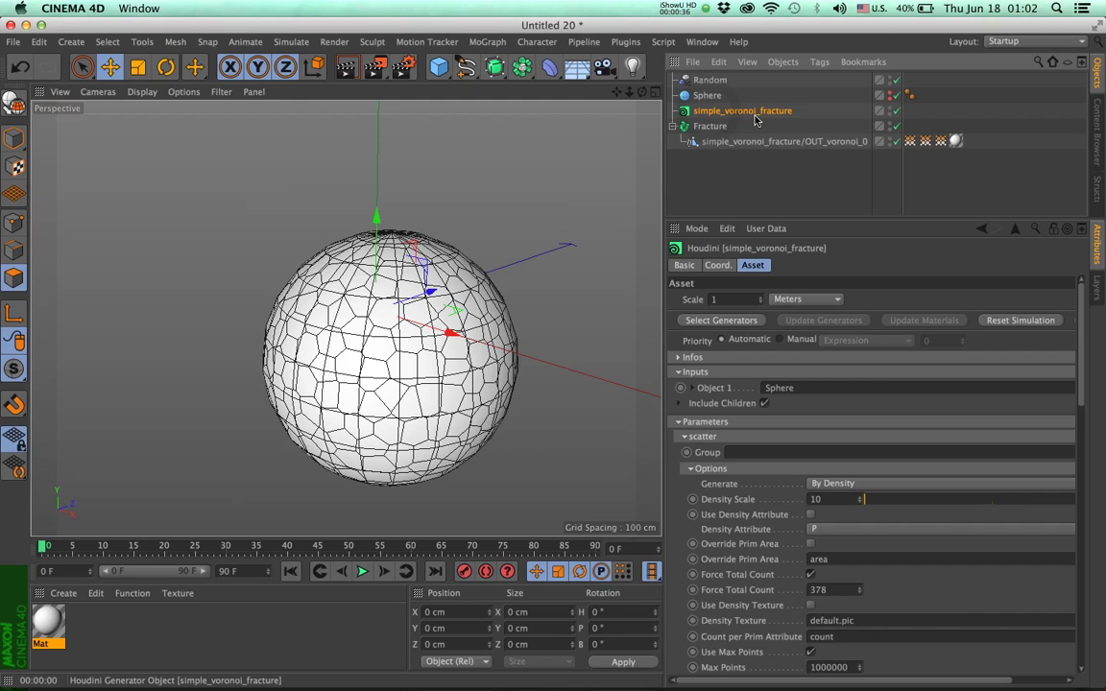
scroll(950, 434, "down", 15)
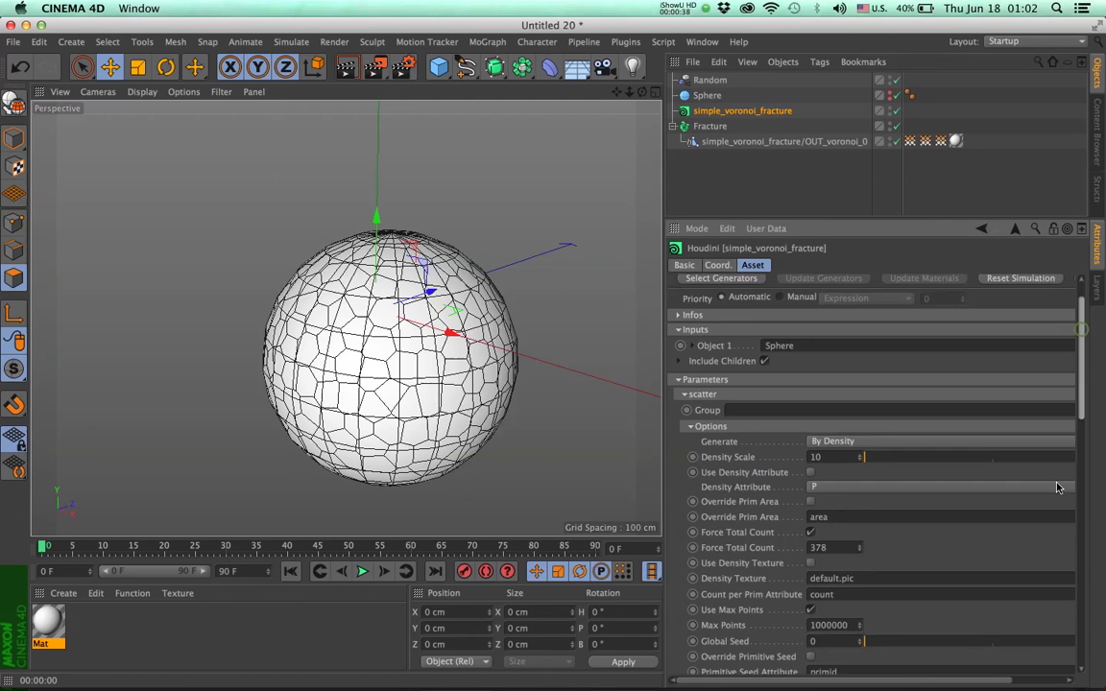
scroll(1050, 555, "down", 5)
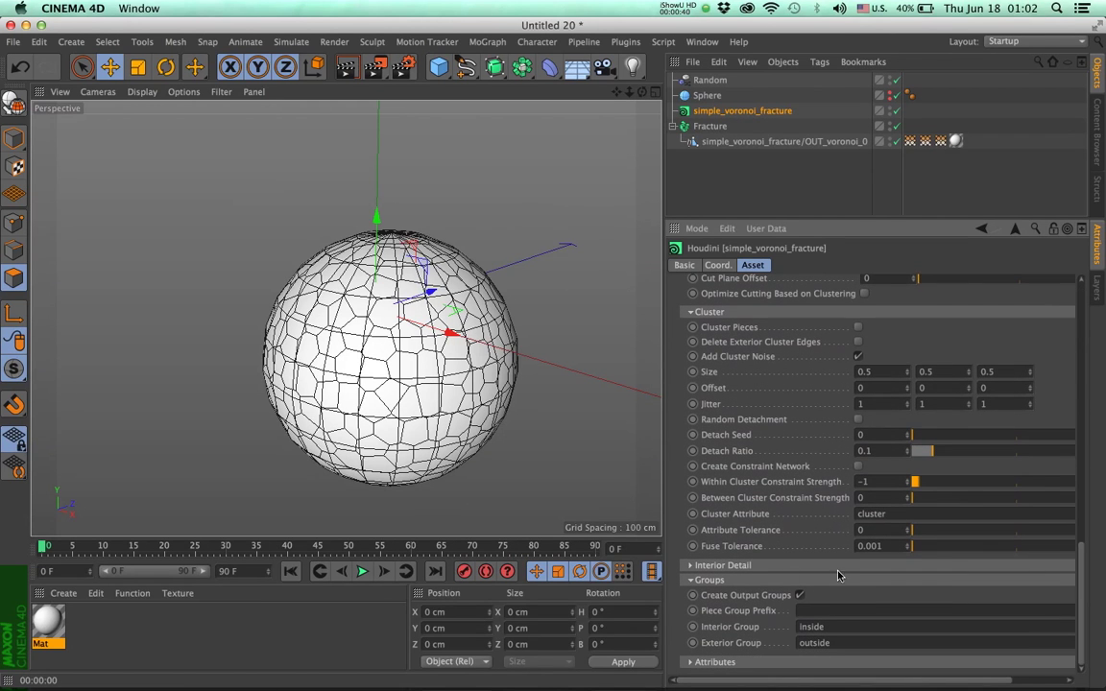
left_click(800, 595)
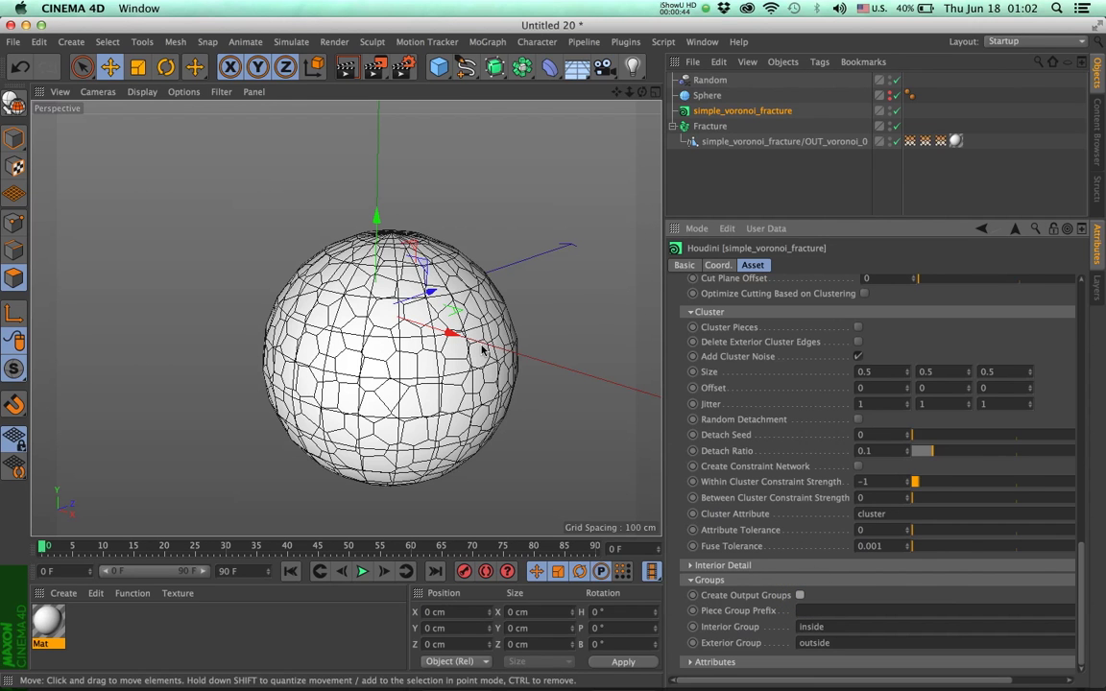
left_click(347, 66)
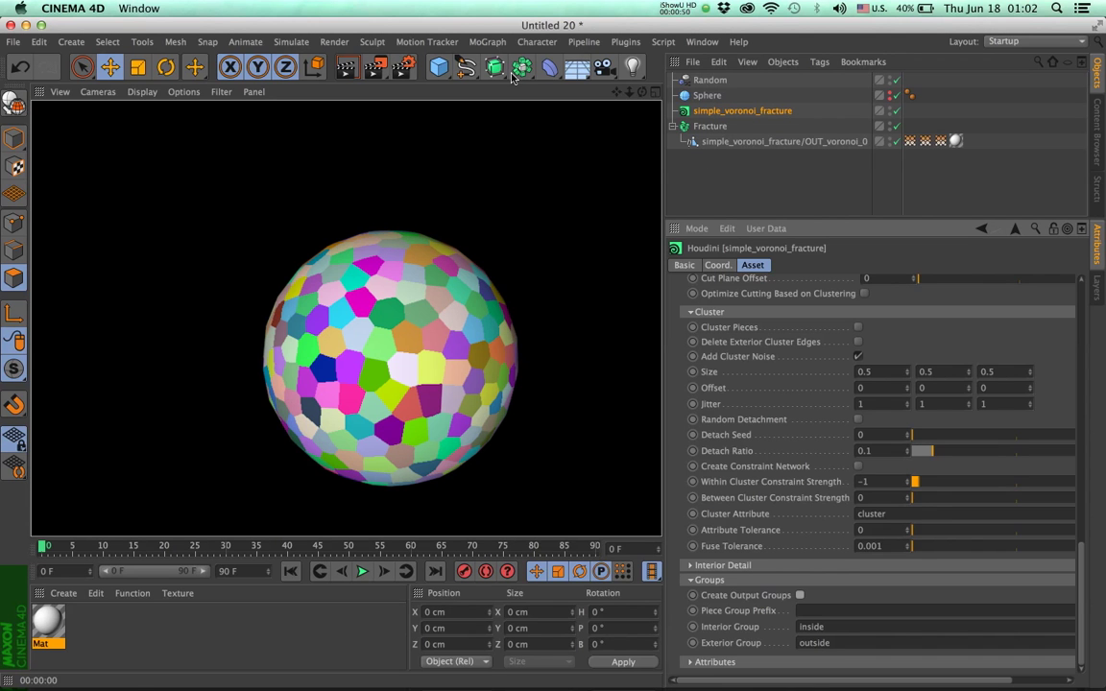
Step: Nest simple_voronoi_fracture/OUT_voronoi_0 in a Connect object inside the Fracture object and render the view
left_click_drag(521, 75, 720, 143)
left_click(710, 321)
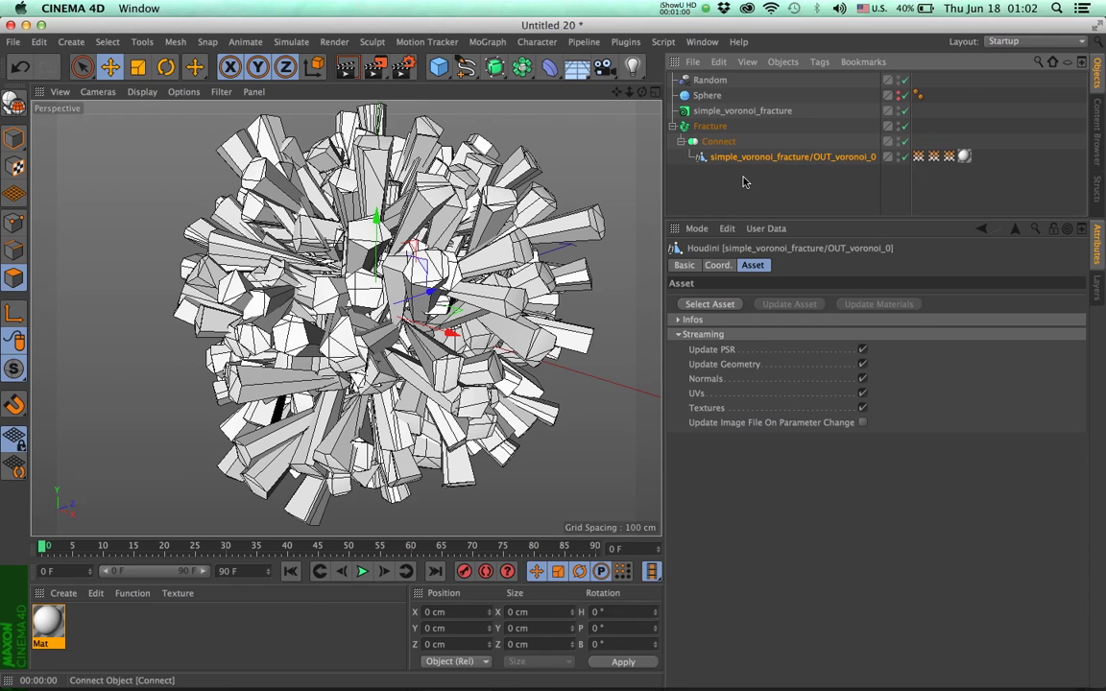
left_click(354, 81)
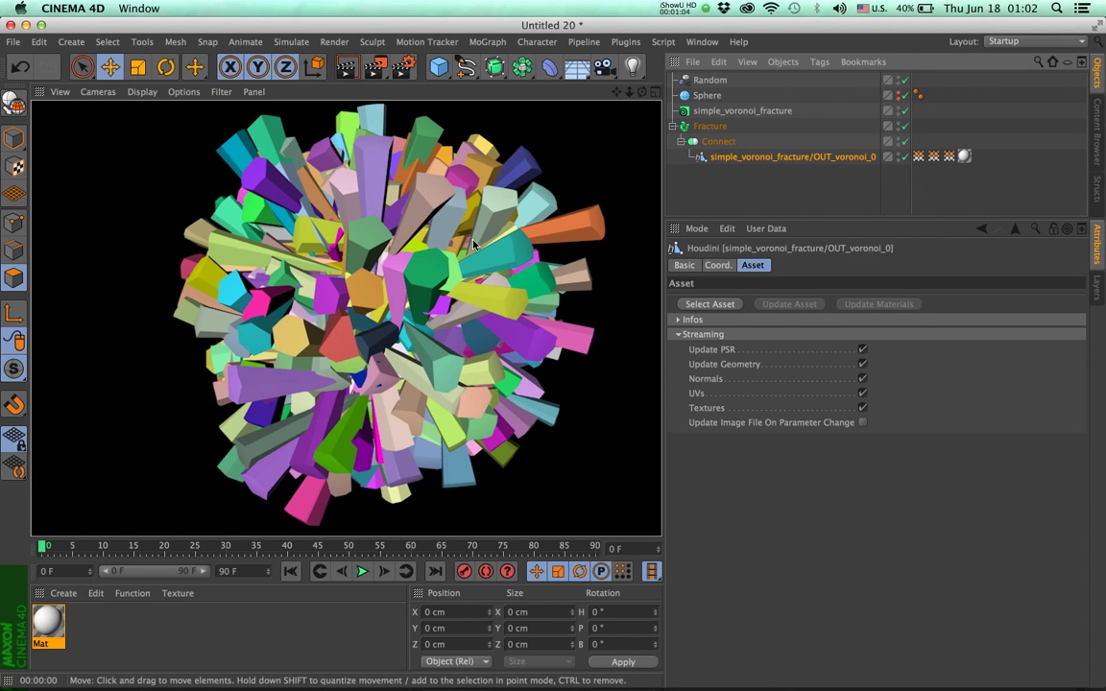
Step: Set the Random effector's Random Mode to Turbulence, play the animation briefly and render the view
left_click(698, 82)
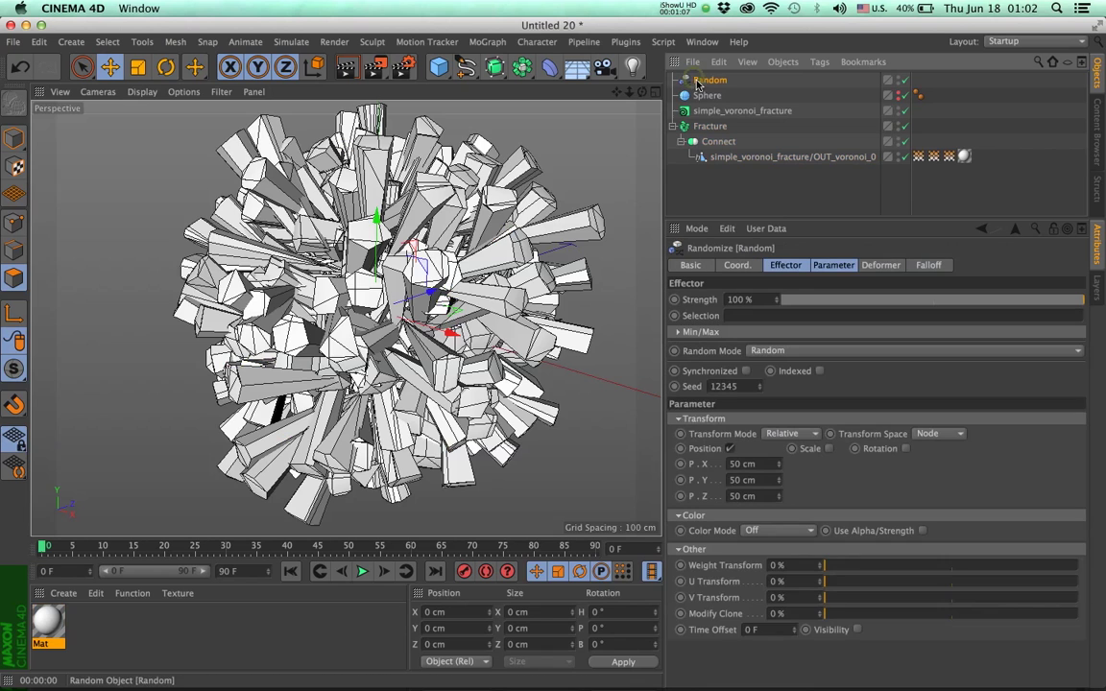
left_click(785, 265)
left_click(769, 349)
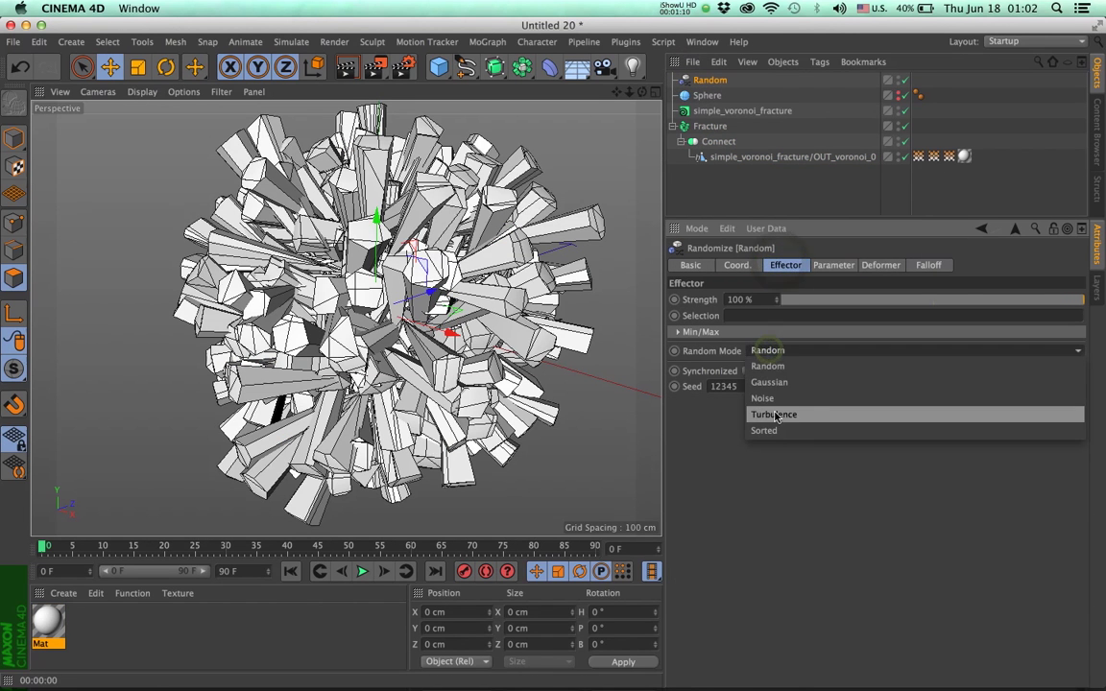
left_click(730, 415)
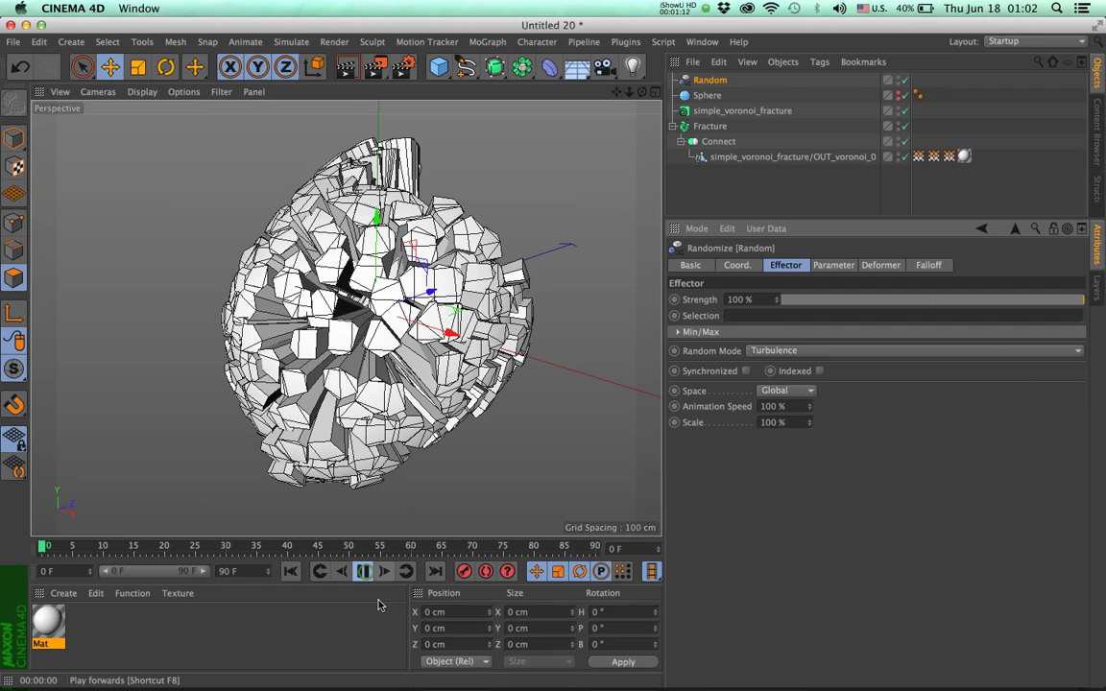
left_click(361, 571)
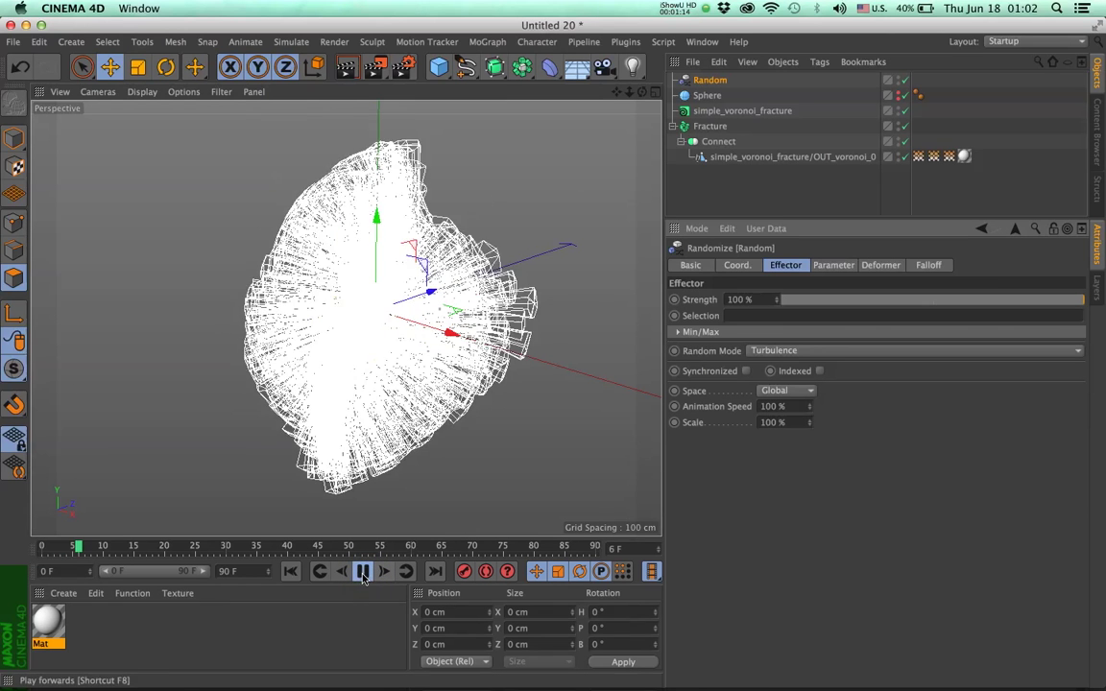
left_click(362, 572)
key("ctrl+r")
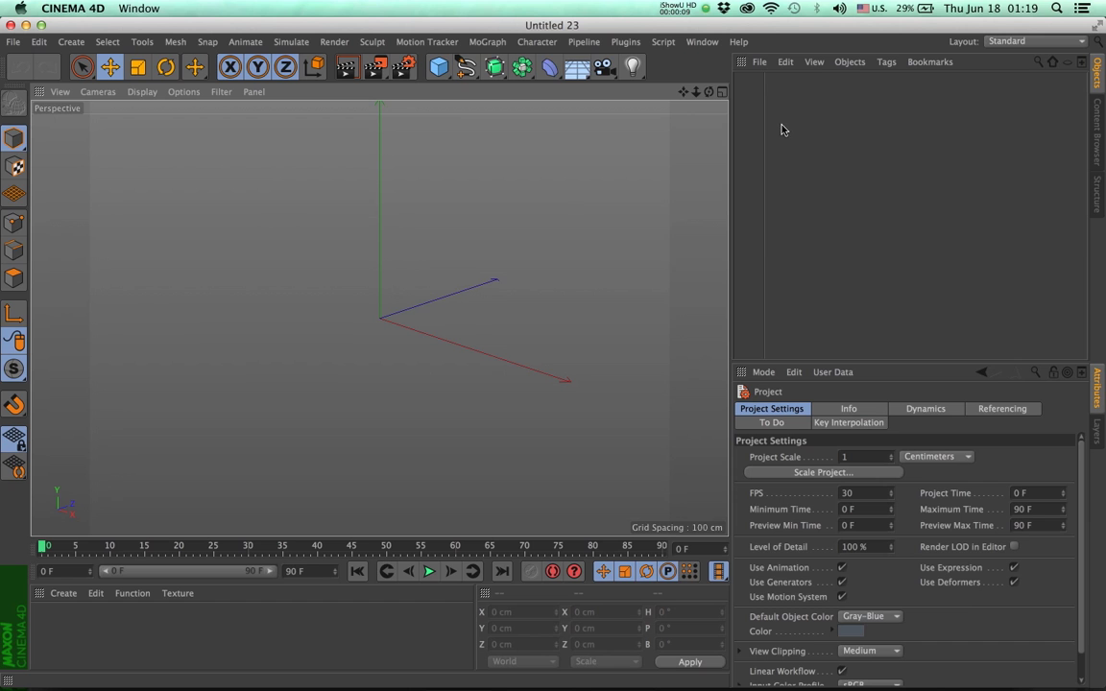
Step: Load the Houdini asset simple_particle_generator.hda into the new empty project
left_click(583, 41)
mouse_move(602, 64)
left_click(676, 91)
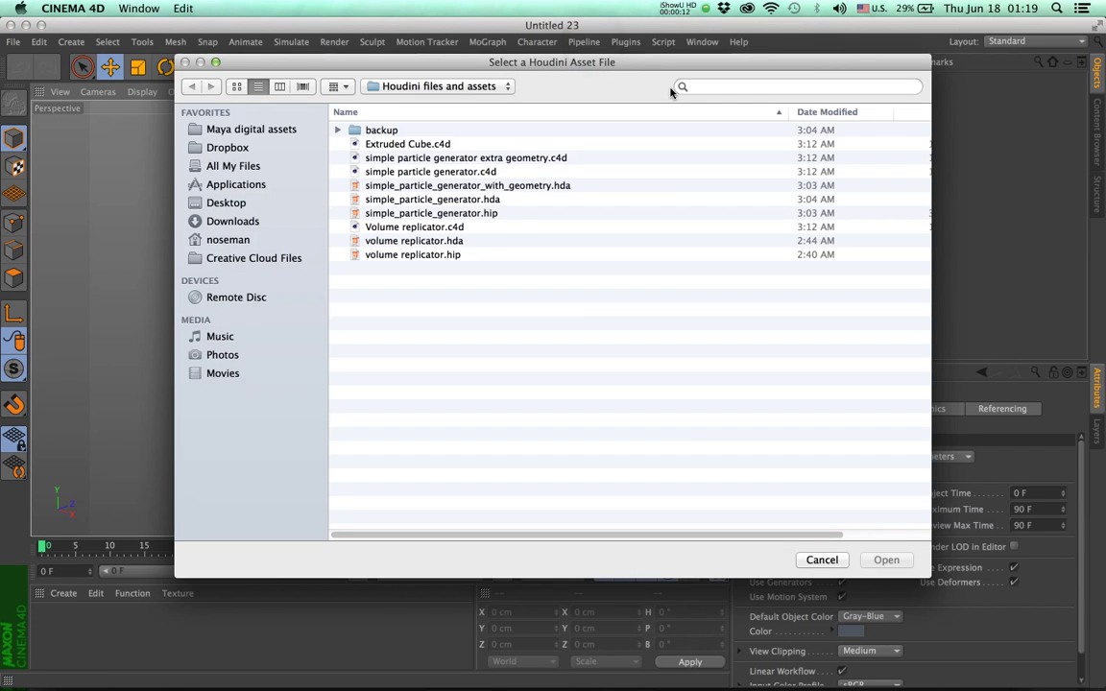
left_click(413, 198)
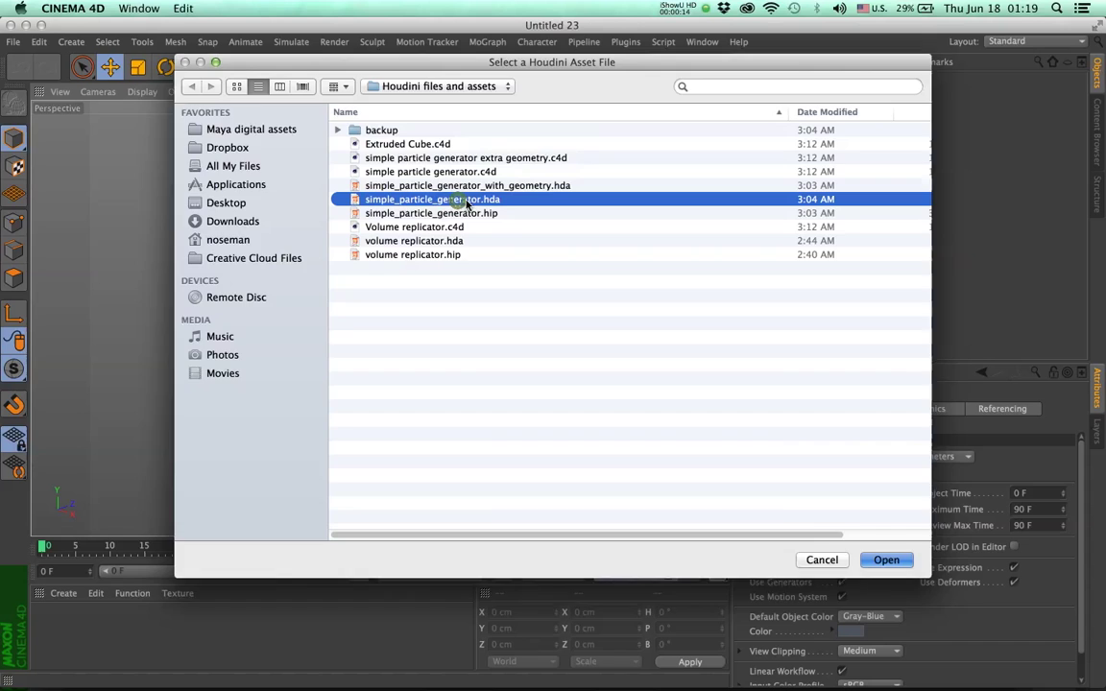
key("Return")
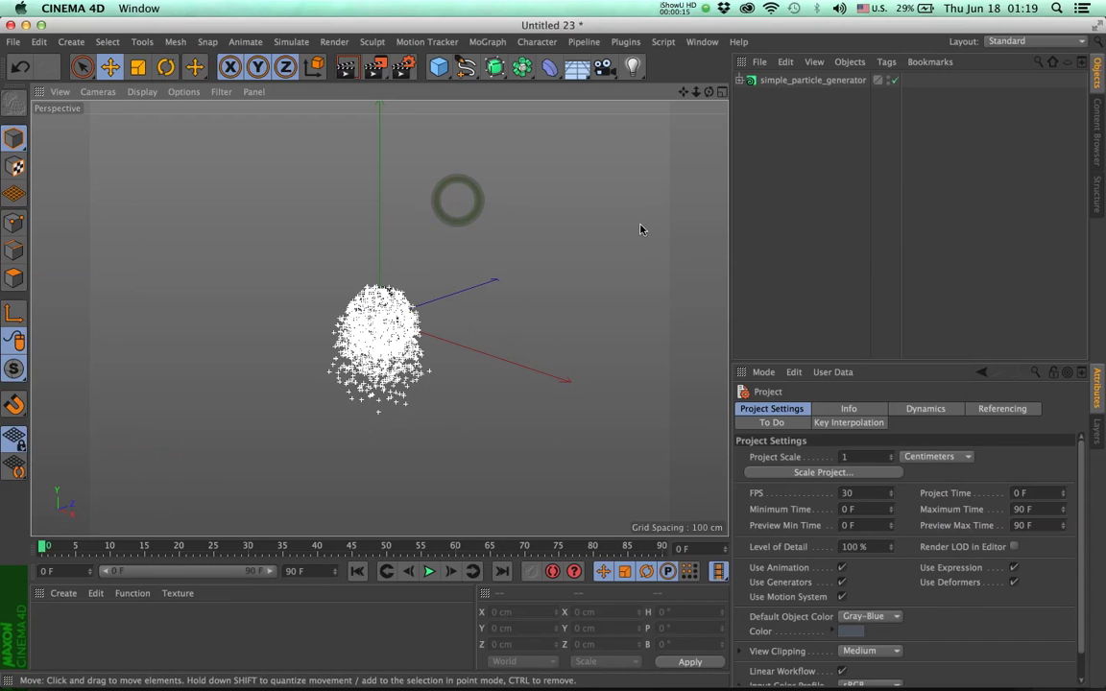
Step: Play the particle simulation from the first frame twice and rewind it to frame 0
left_click(357, 572)
left_click(429, 574)
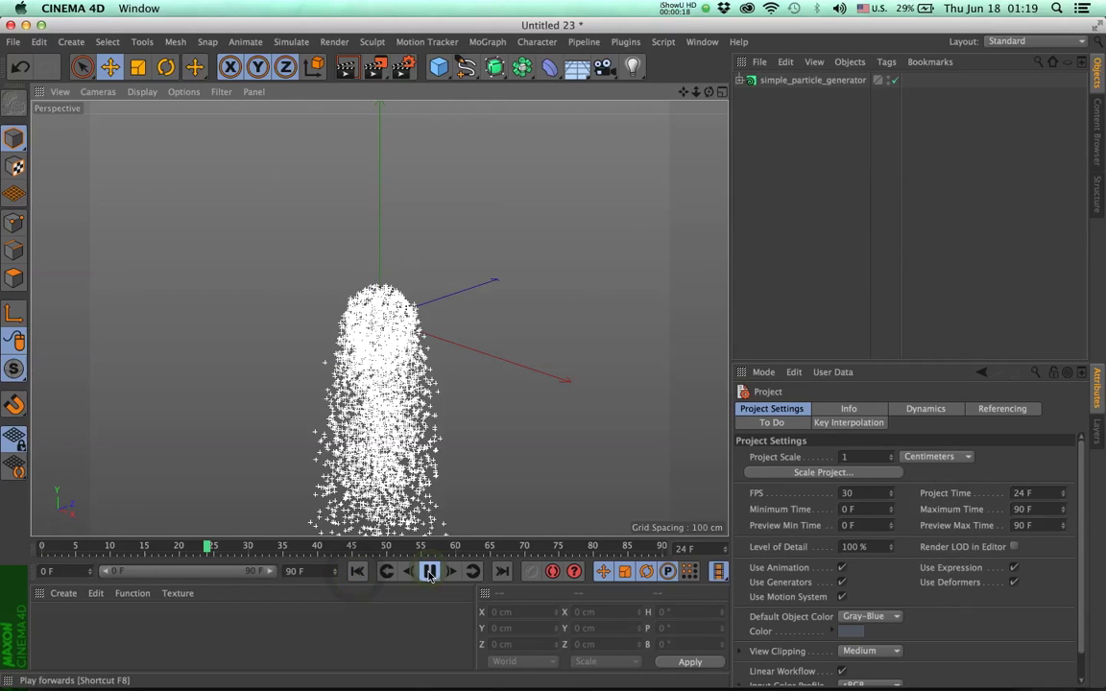
left_click(356, 573)
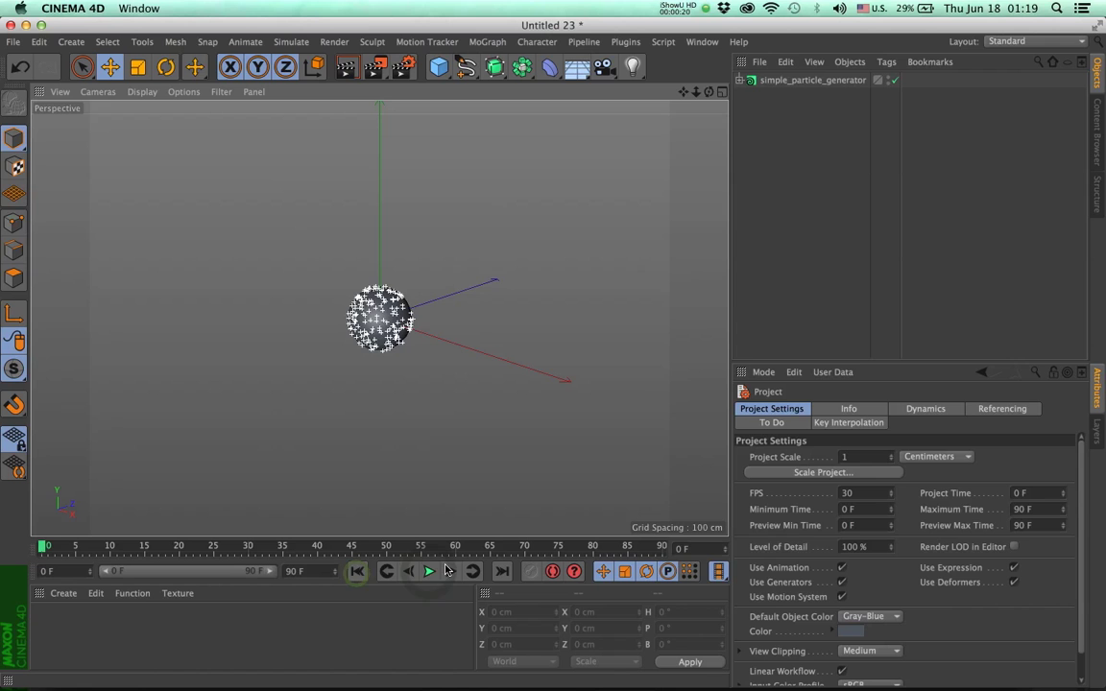
left_click(422, 572)
left_click(356, 572)
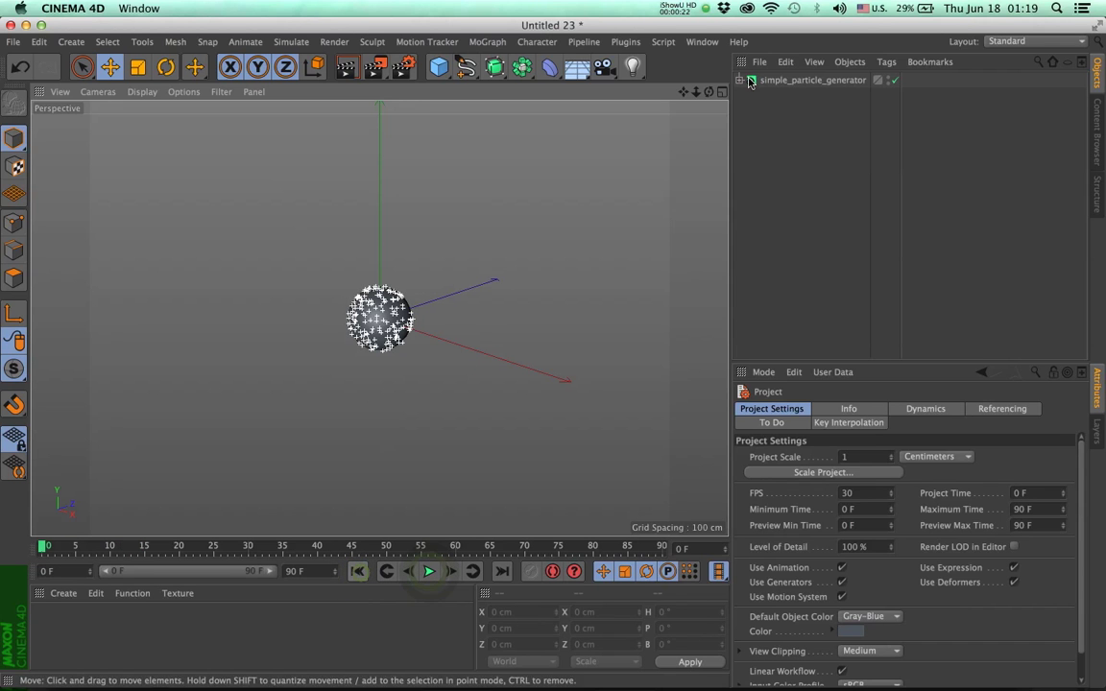
Step: Try converting a top-level copy of source_particles/import_source_0 into an editable Particle Geometry object, and remove the copy
left_click(739, 80)
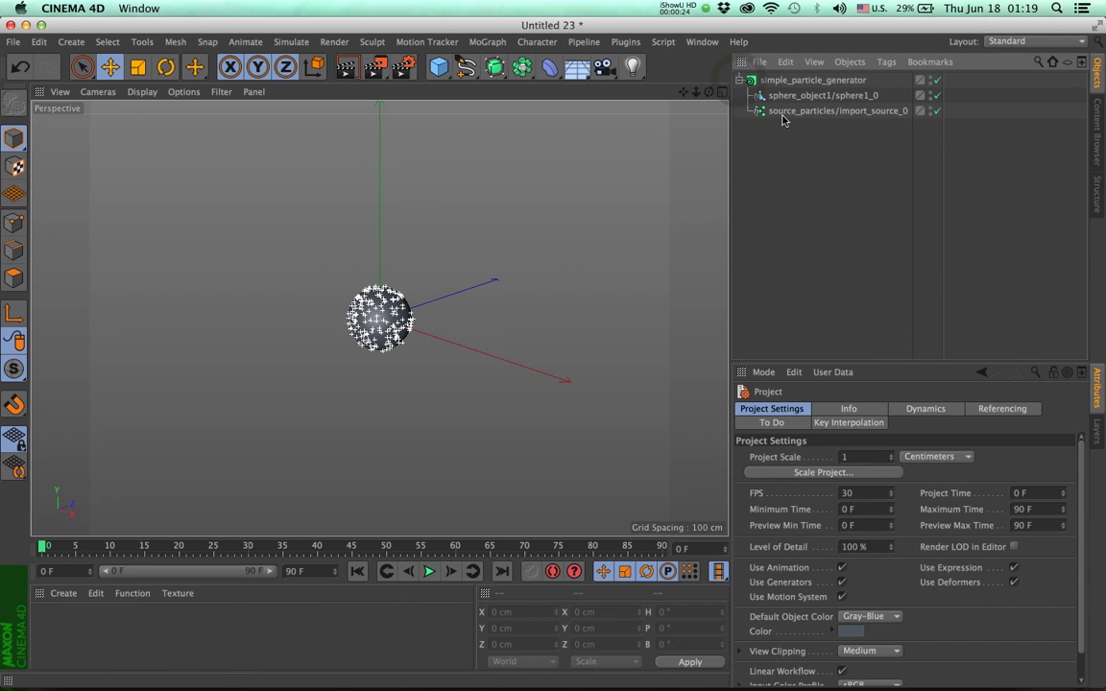
left_click(779, 112)
left_click_drag(780, 117, 786, 144)
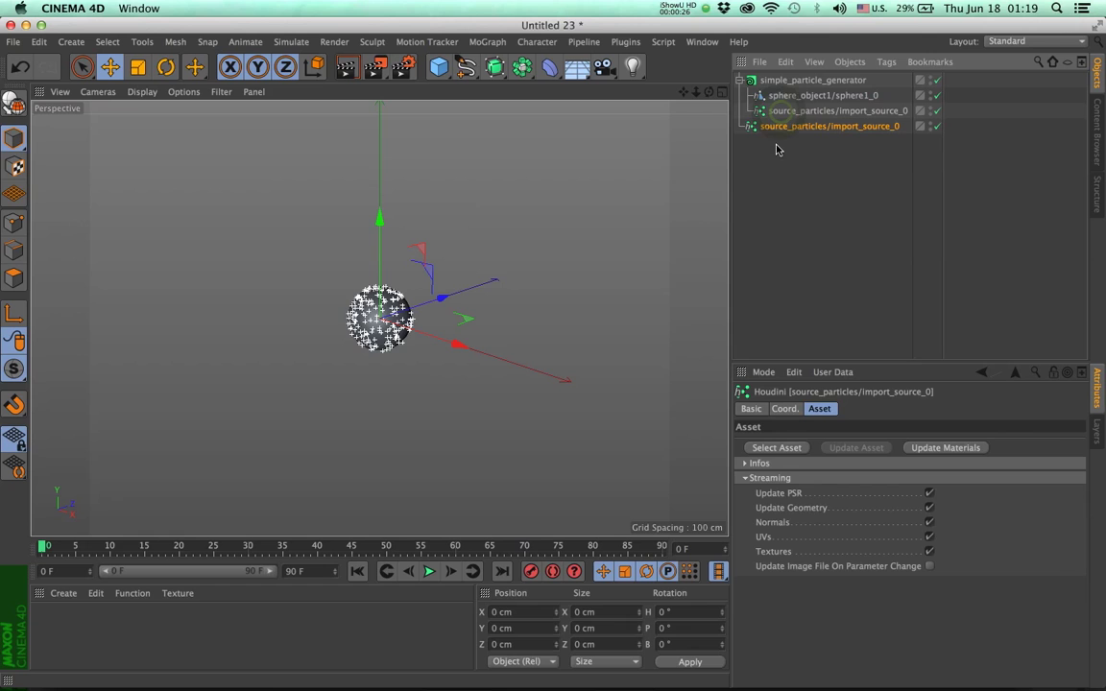
left_click(777, 132)
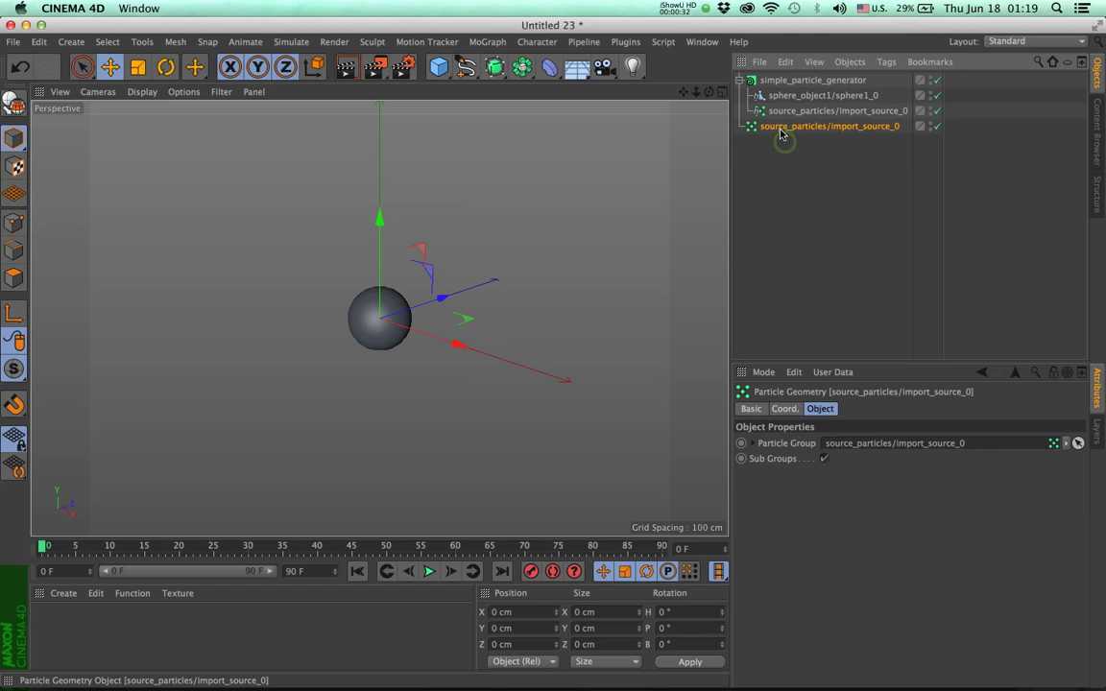
key("Delete")
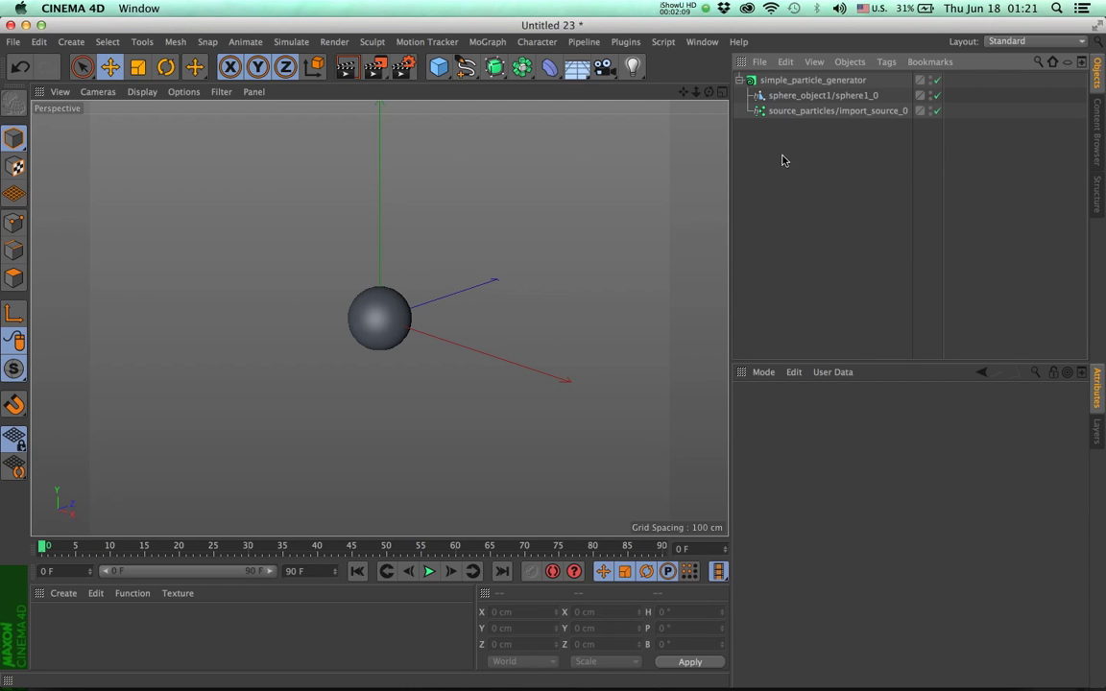
Step: Add a Null object and attach an XPresso tag to it
left_click(438, 66)
left_click(483, 89)
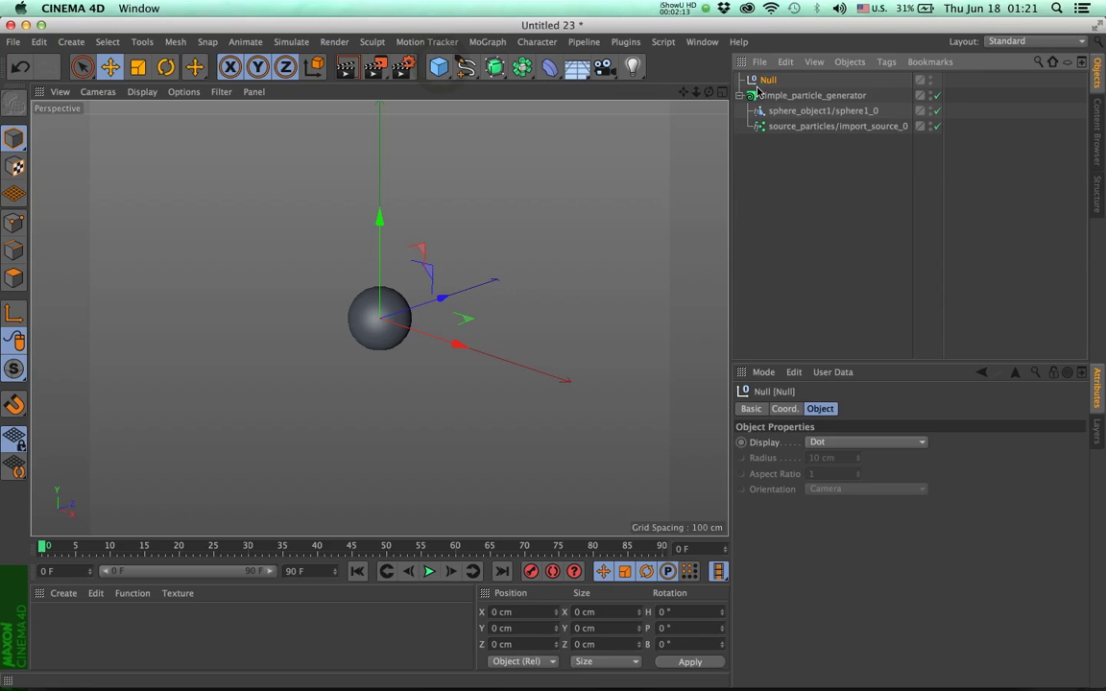
right_click(768, 83)
mouse_move(864, 87)
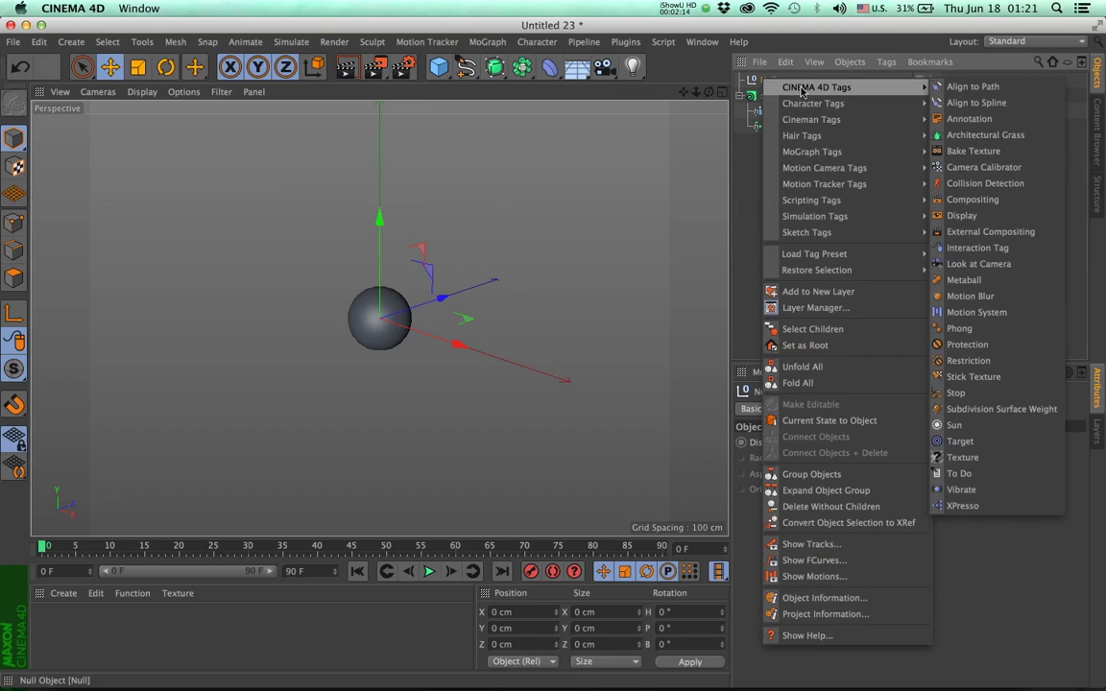
left_click(962, 506)
Step: Add a Thinking Particles PGetData node to the XGroup and review its available output ports
right_click(411, 202)
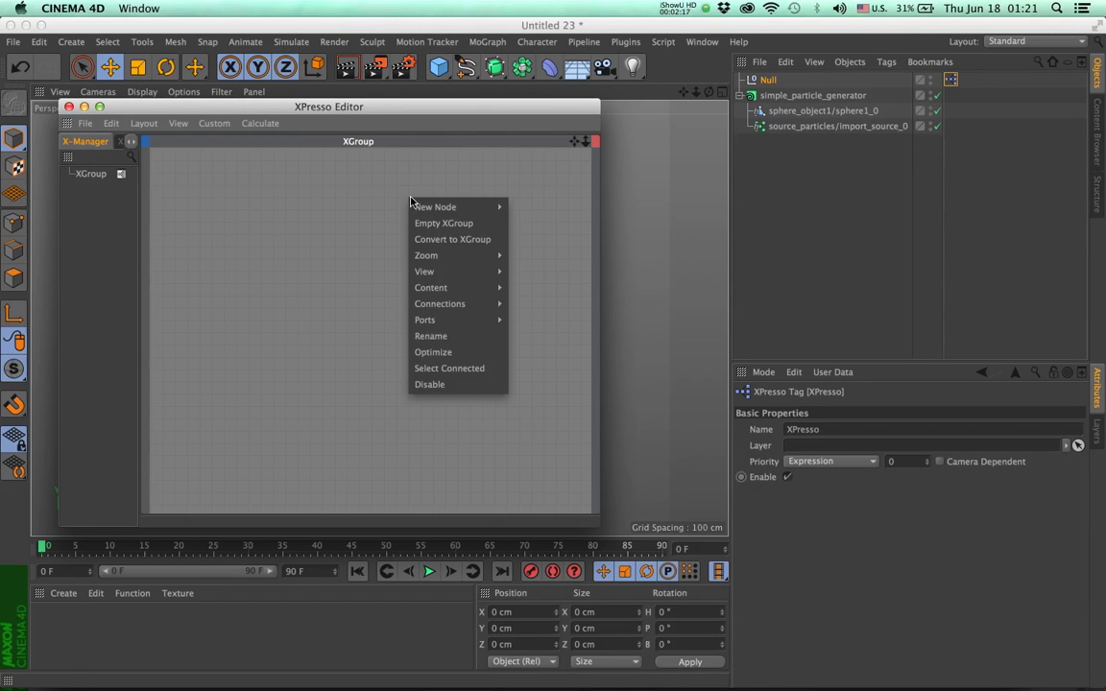
mouse_move(440, 206)
mouse_move(554, 273)
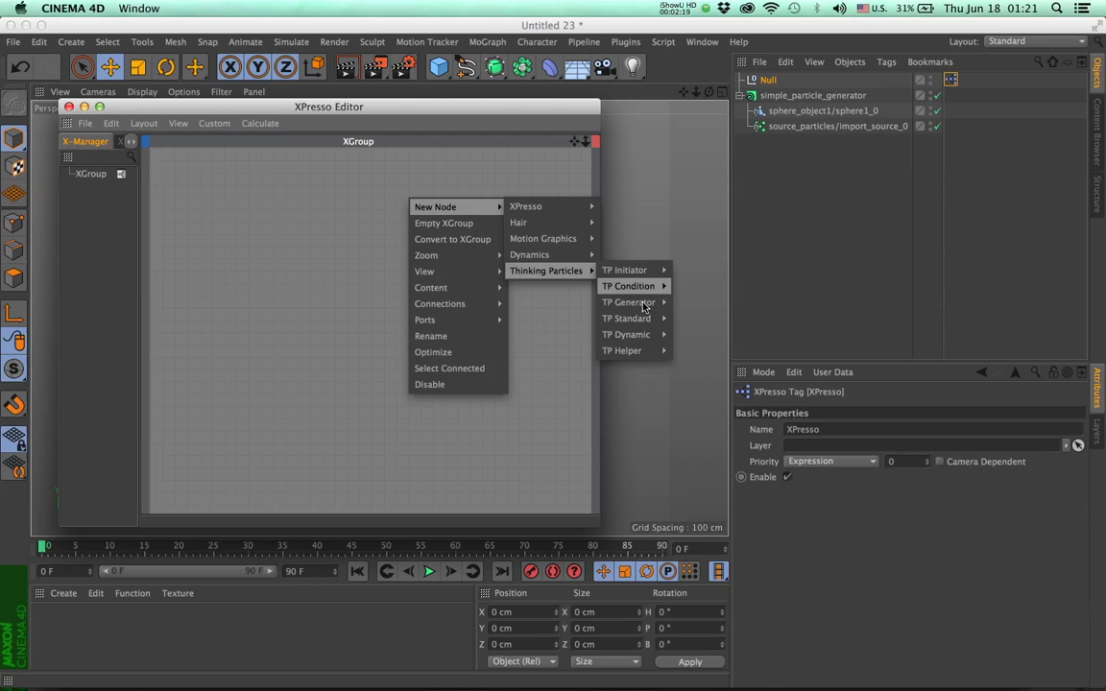
mouse_move(629, 350)
left_click(704, 368)
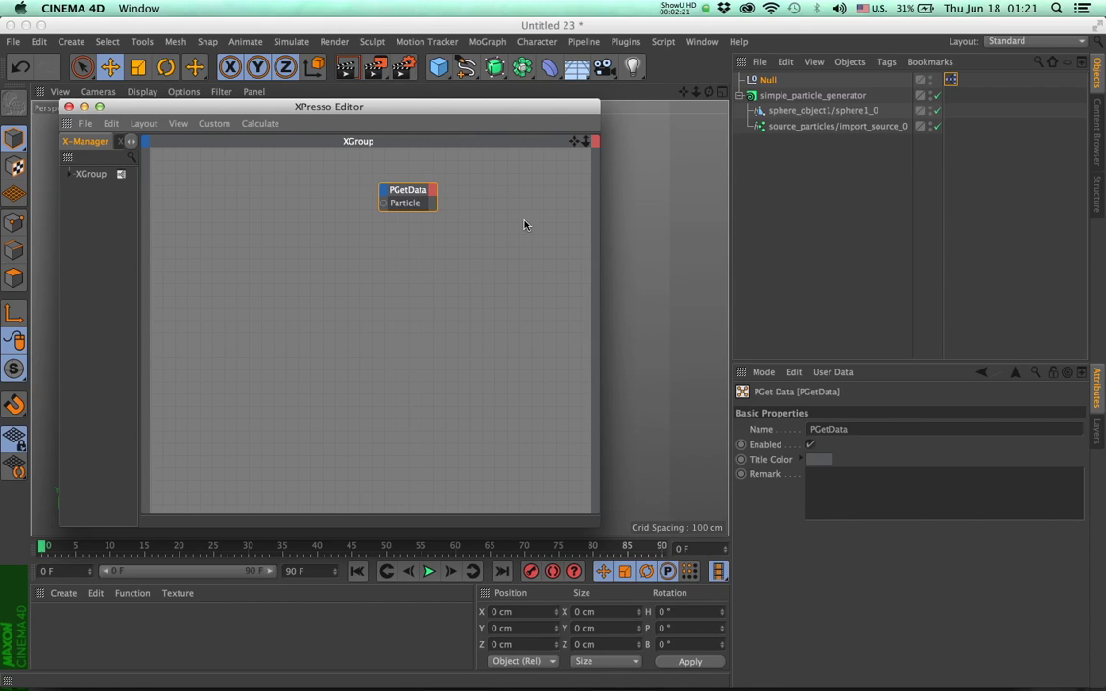
left_click_drag(387, 106, 652, 162)
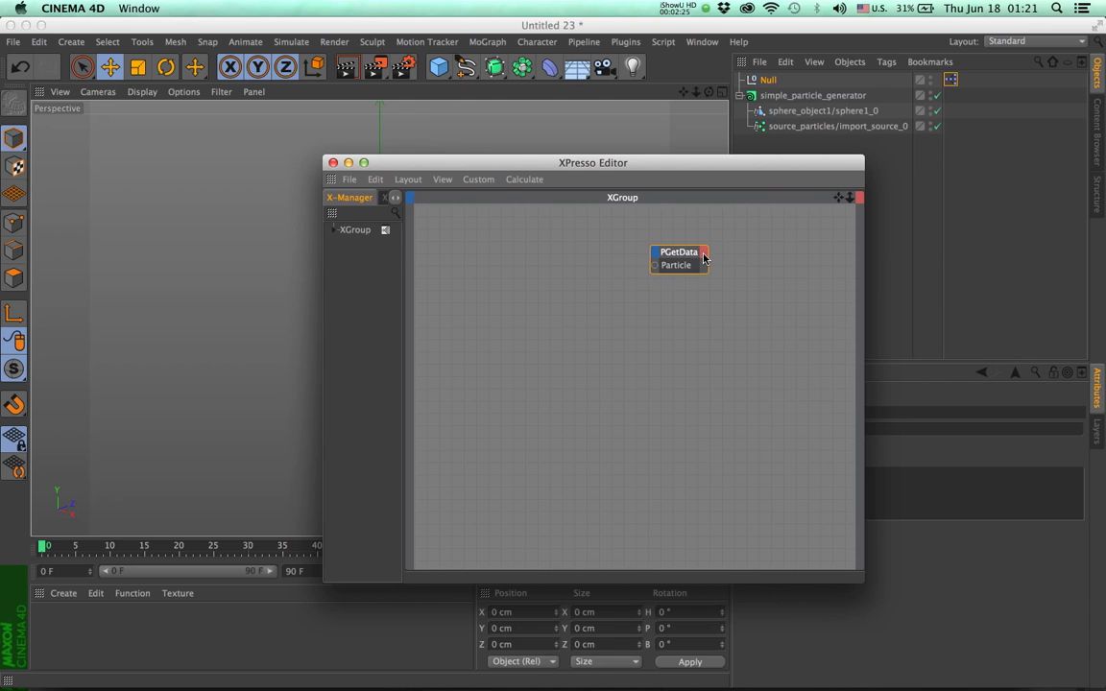
left_click(704, 252)
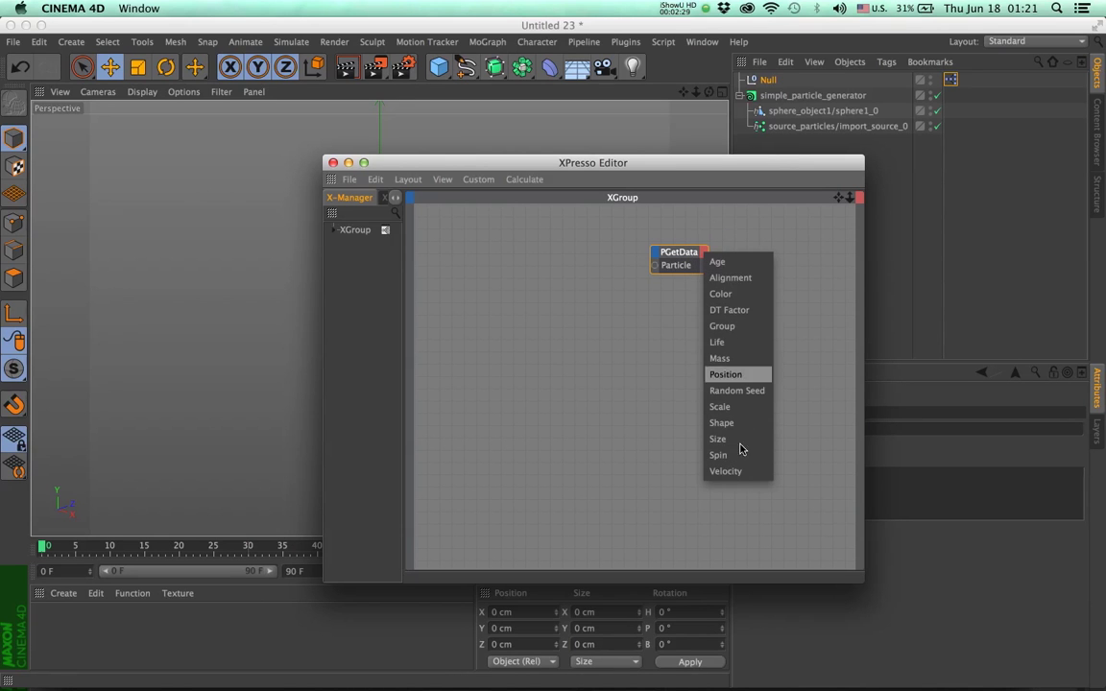
left_click(662, 361)
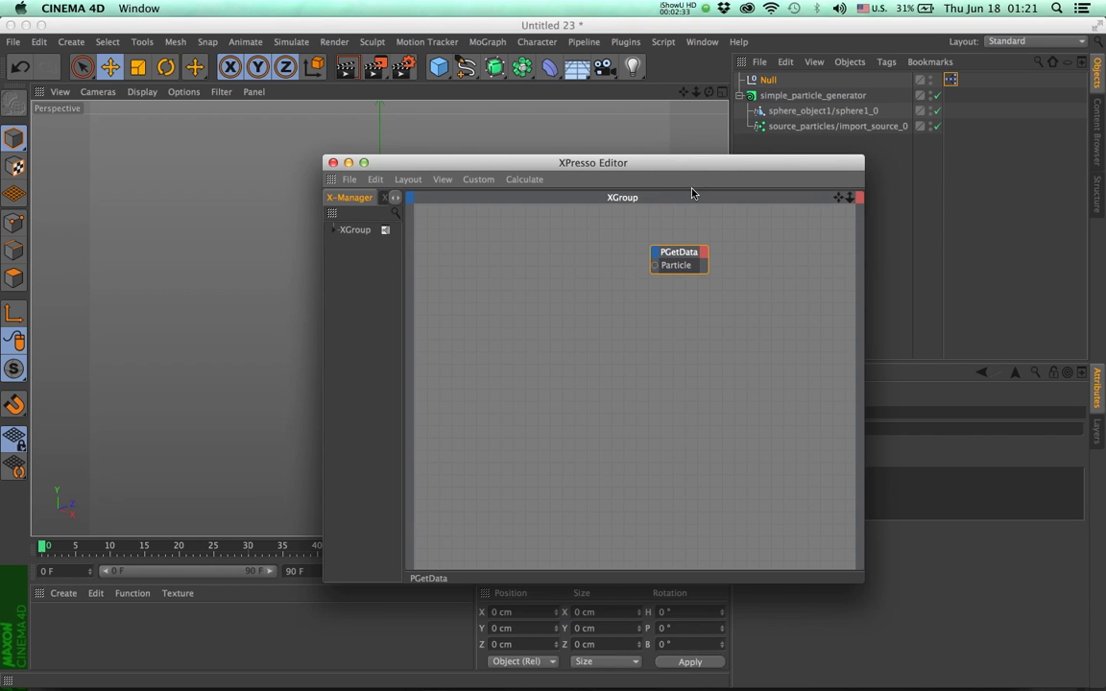
Step: Add a P Pass node and connect its All output to the PGetData node's Particle input
left_click_drag(696, 165, 611, 183)
left_click_drag(727, 142, 711, 132)
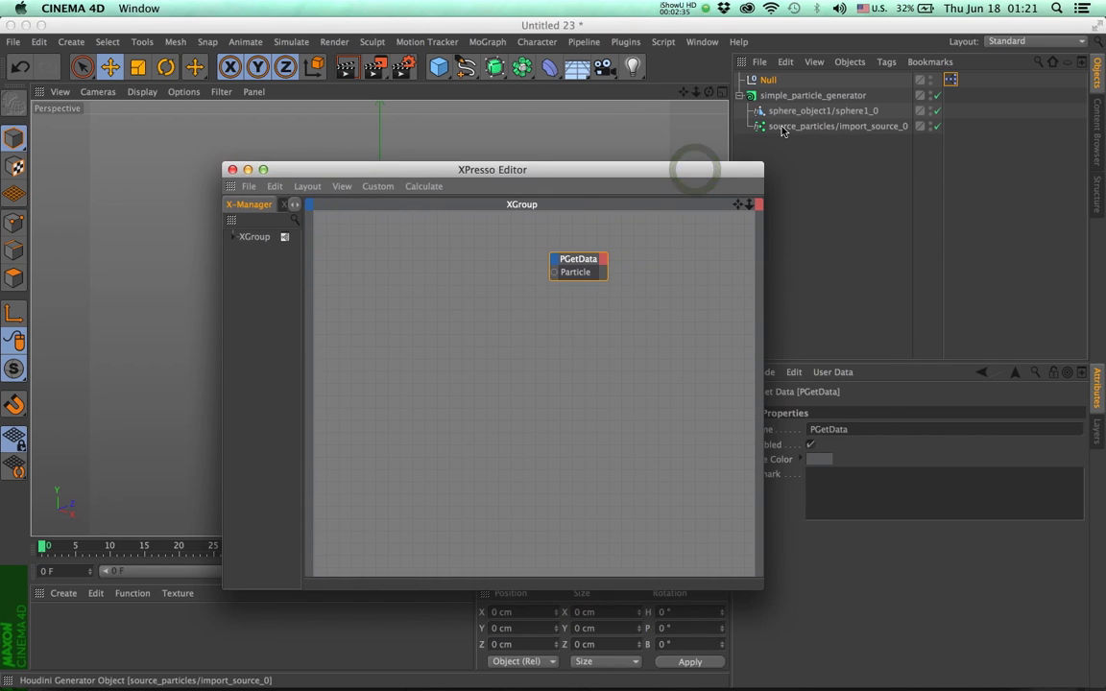
right_click(384, 249)
mouse_move(527, 318)
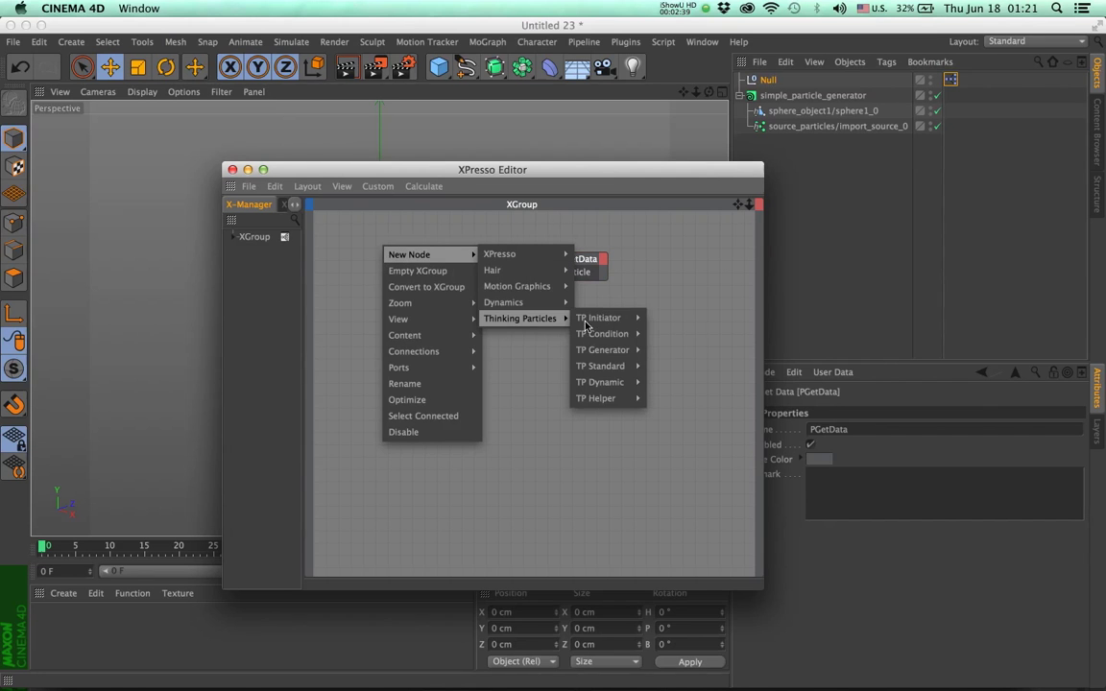
mouse_move(624, 317)
left_click(661, 317)
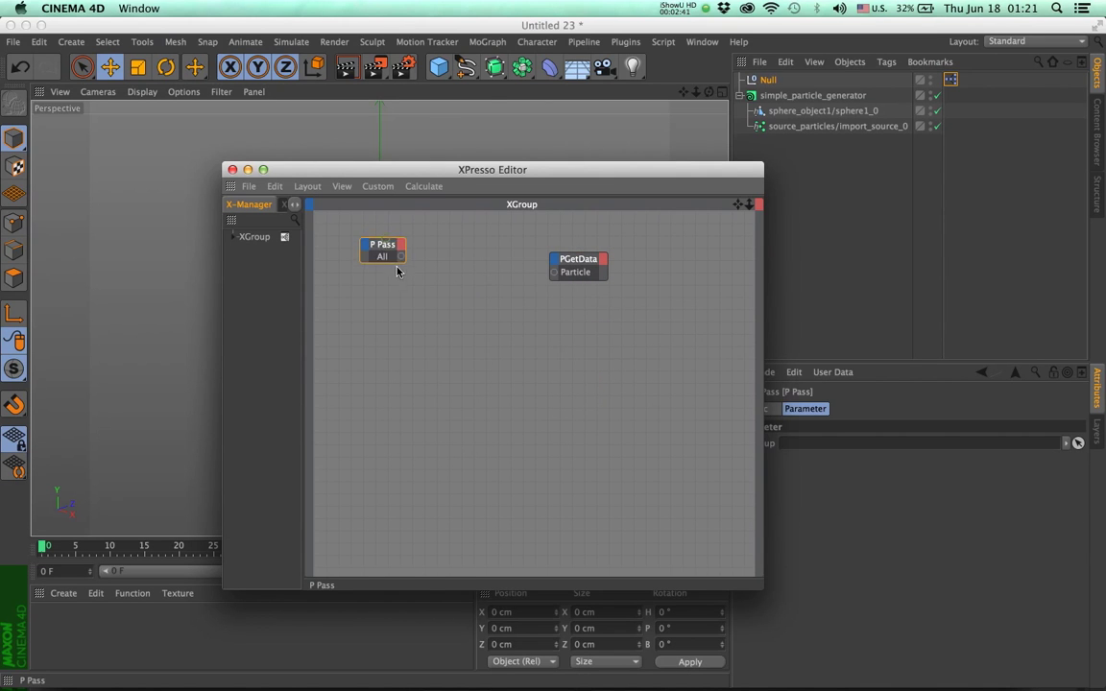
left_click_drag(383, 245, 551, 275)
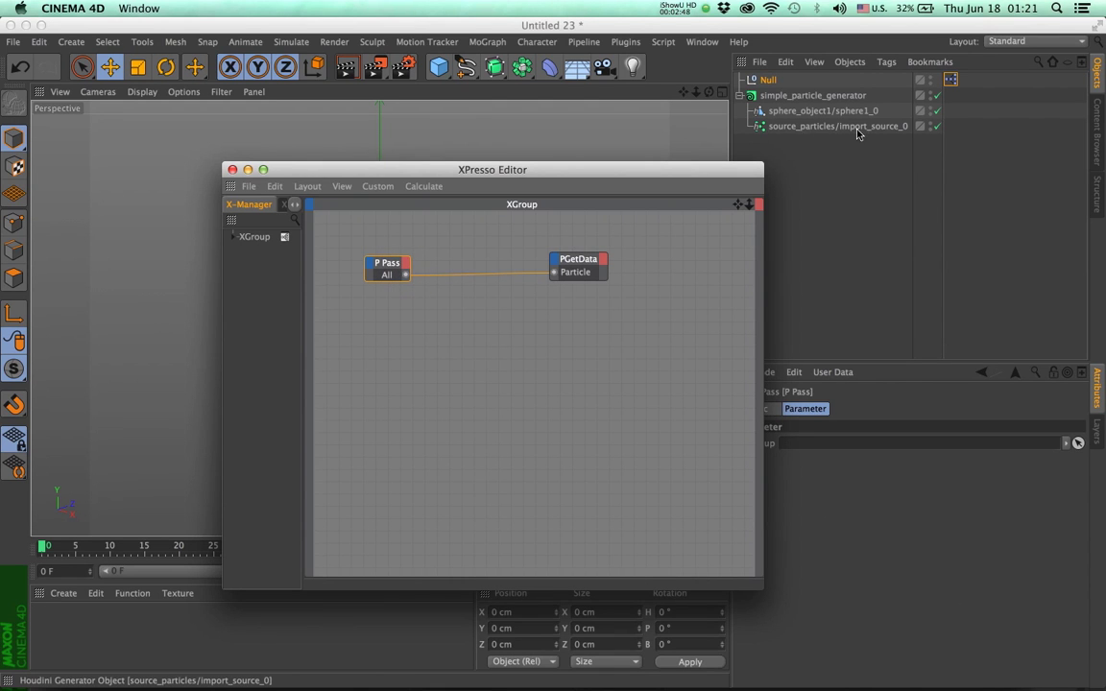
Step: Assign the source_particles/import_source_0 particle group from the Thinking Particles settings to the P Pass node, and close the settings
left_click(291, 41)
mouse_move(309, 119)
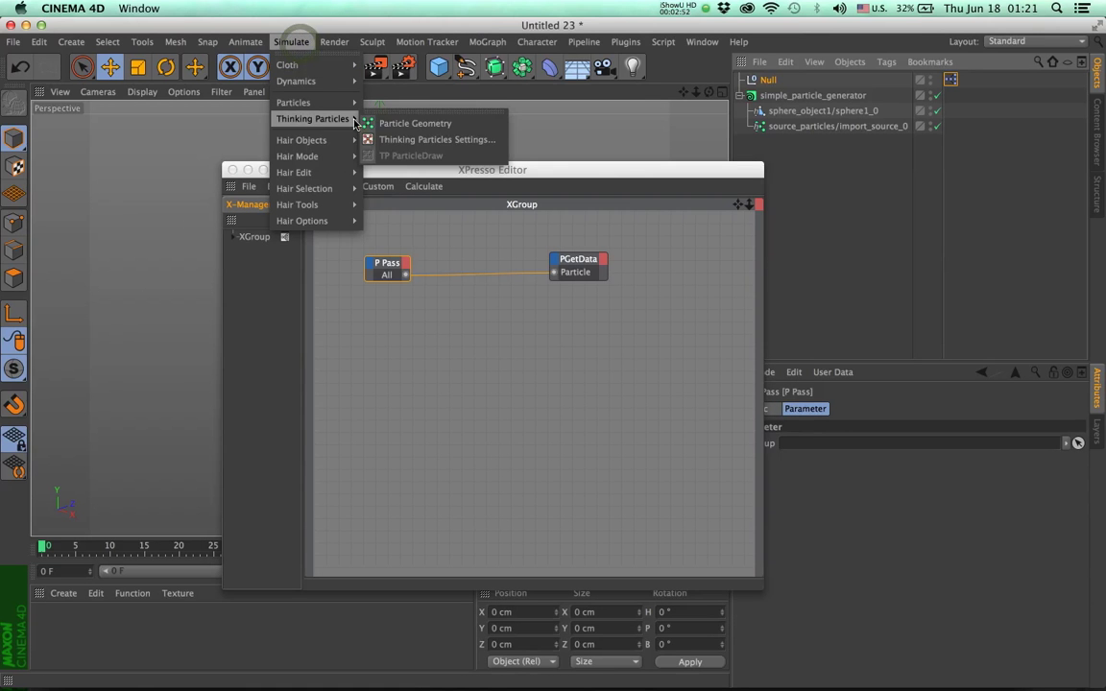
left_click(429, 137)
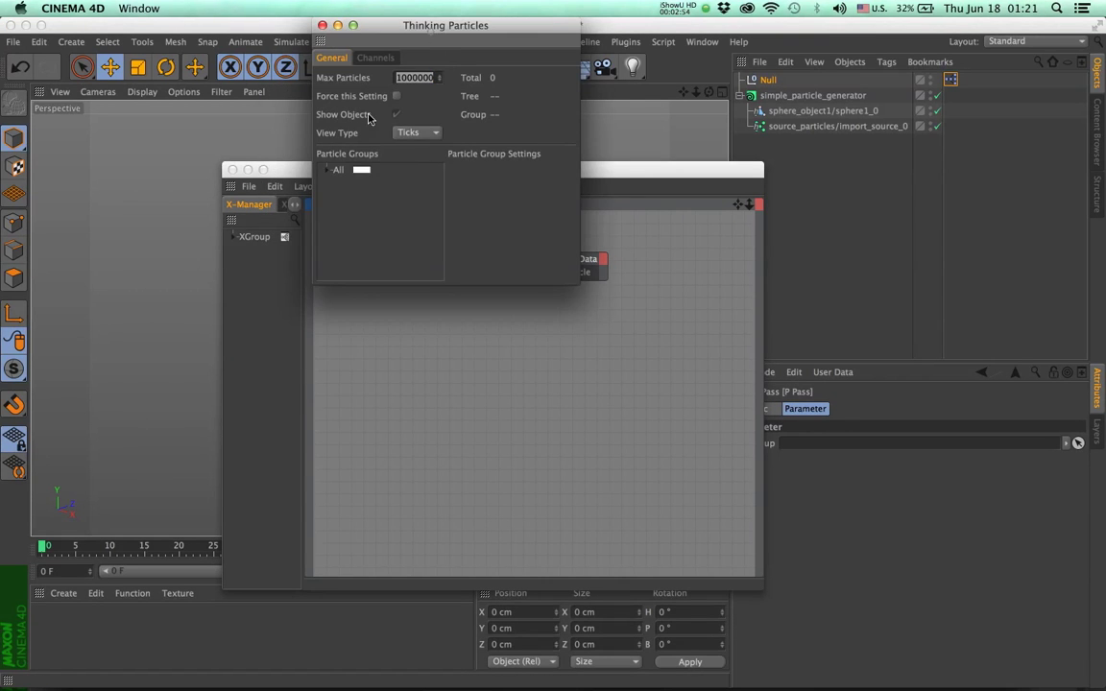
left_click_drag(389, 29, 177, 192)
left_click(116, 332)
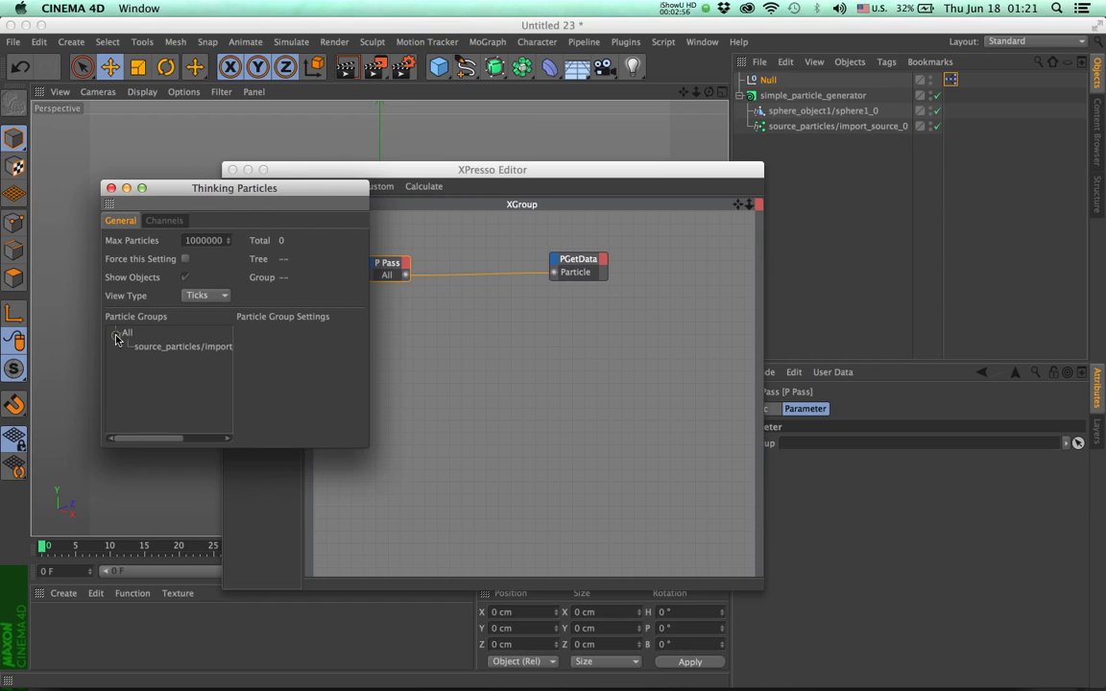
left_click_drag(362, 442, 536, 392)
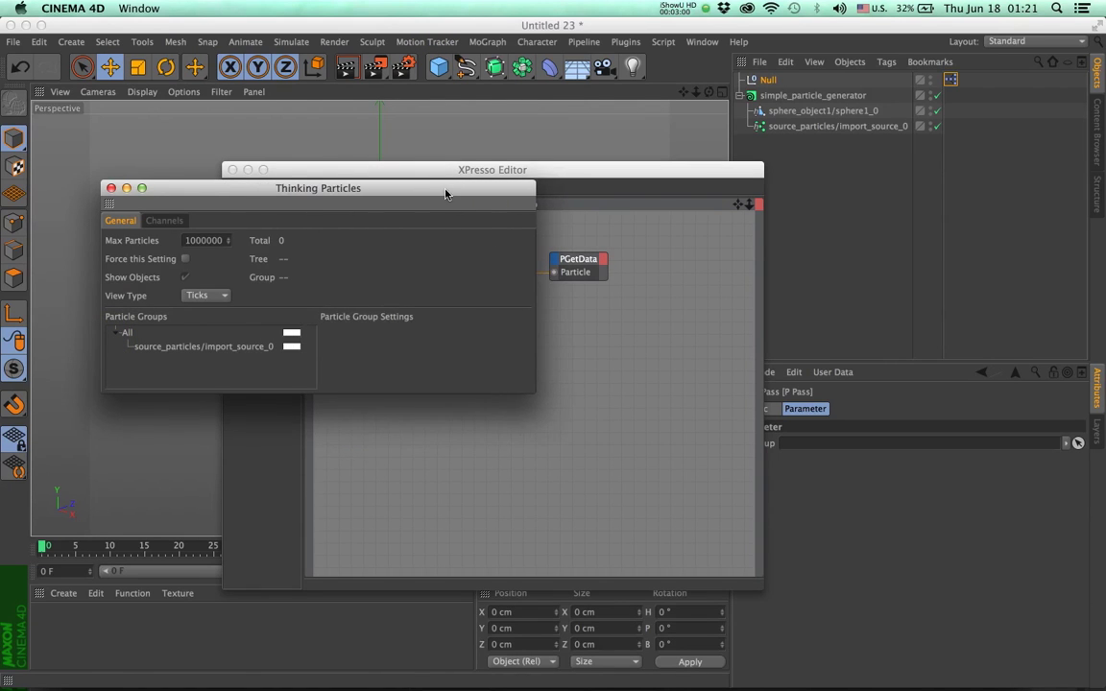
left_click_drag(434, 196, 541, 368)
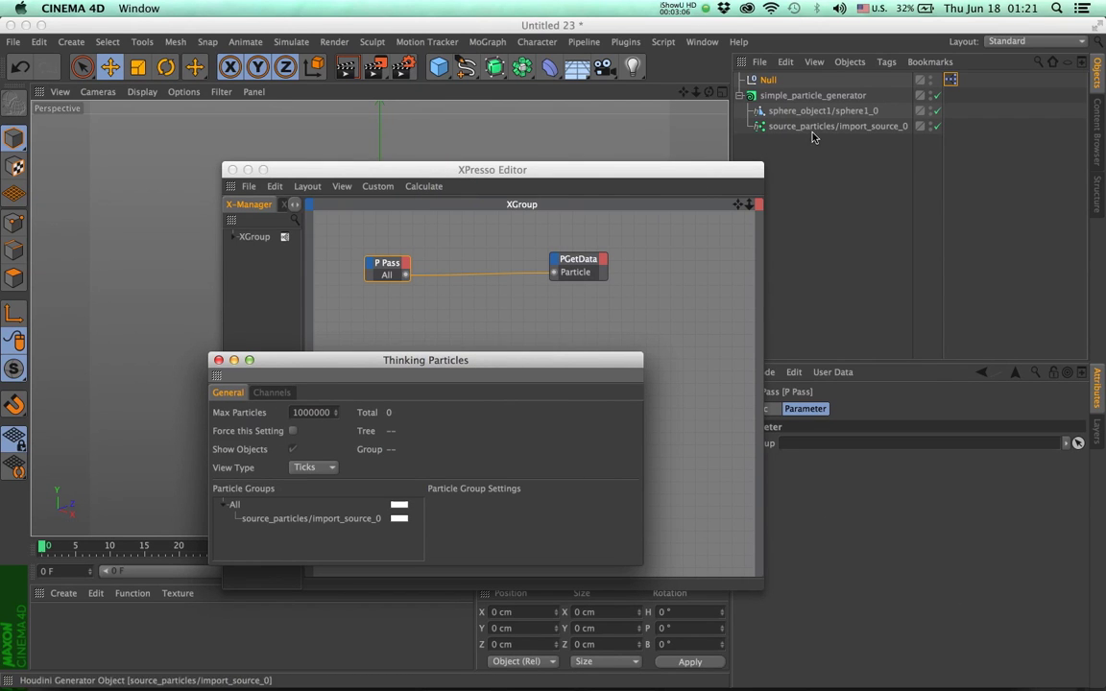
left_click_drag(299, 525, 388, 274)
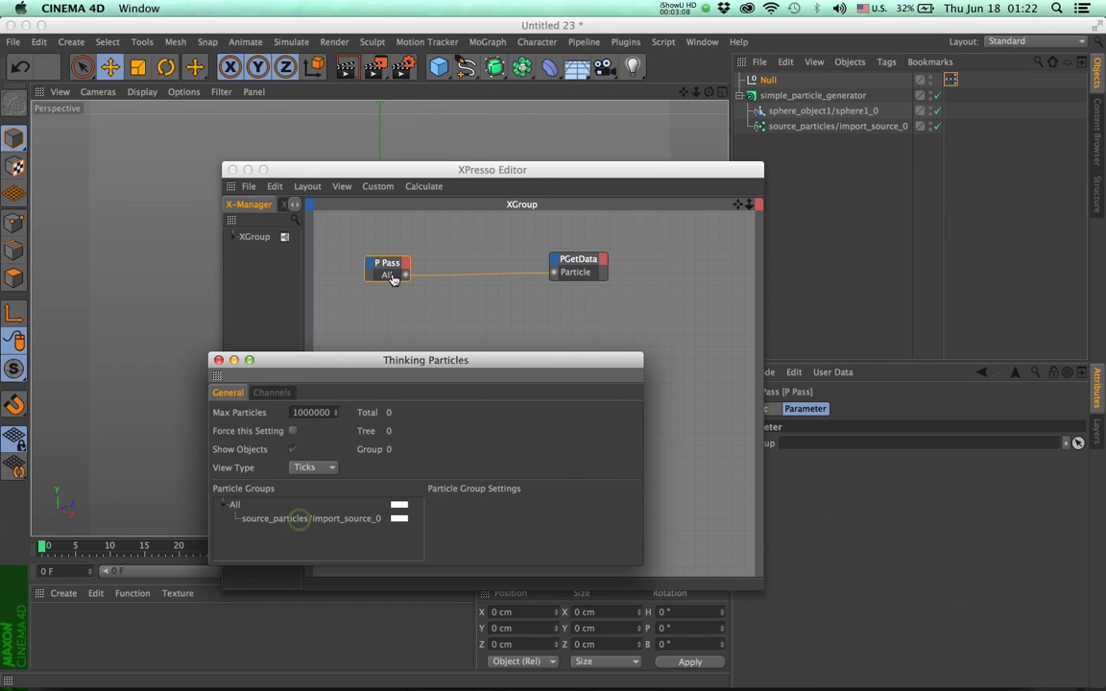
left_click(219, 361)
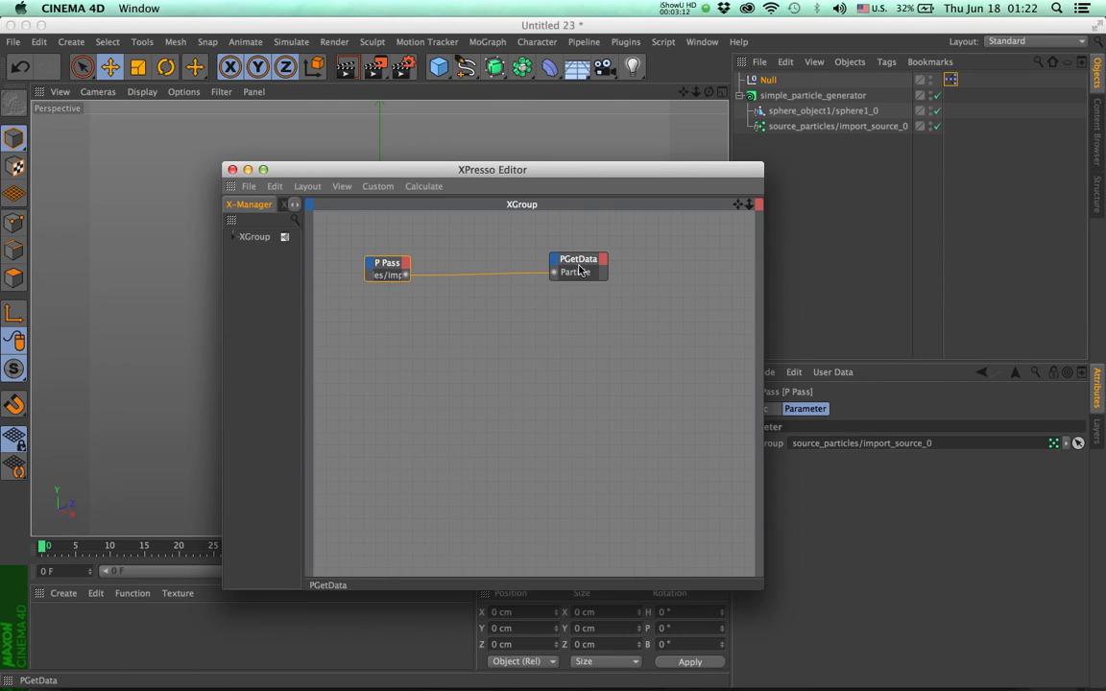
Step: Widen the P Pass node to fit its full group name, select the PGetData node and move the XPresso Editor clear of the attributes
left_click(480, 297)
left_click(586, 263)
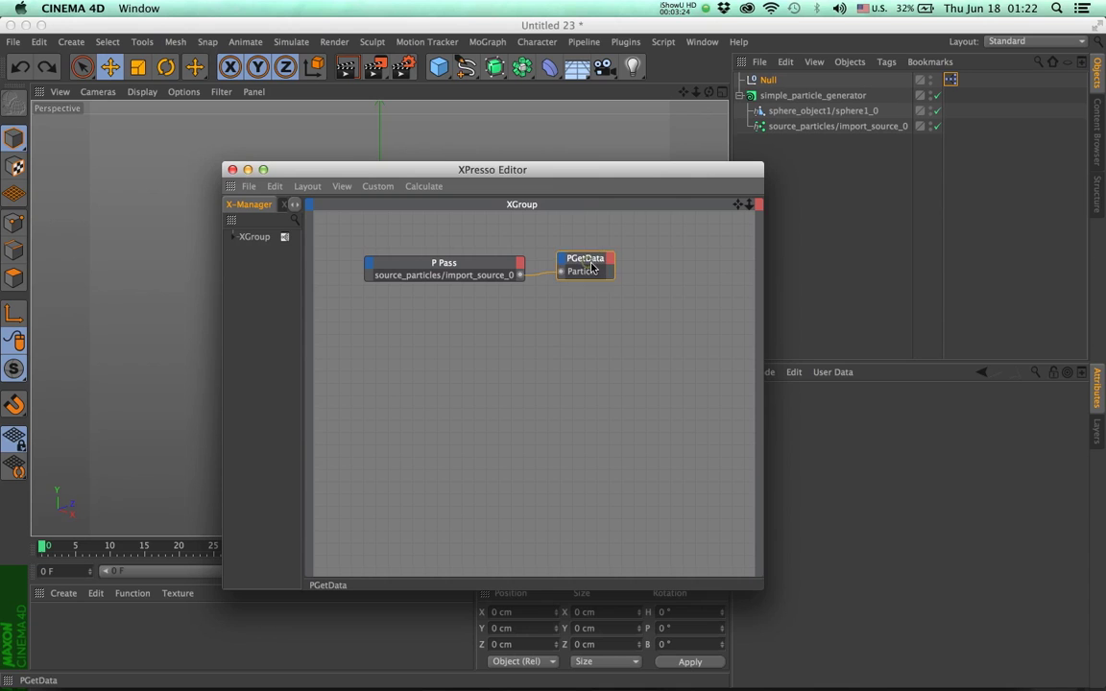
left_click_drag(615, 172, 599, 169)
left_click_drag(503, 133, 497, 122)
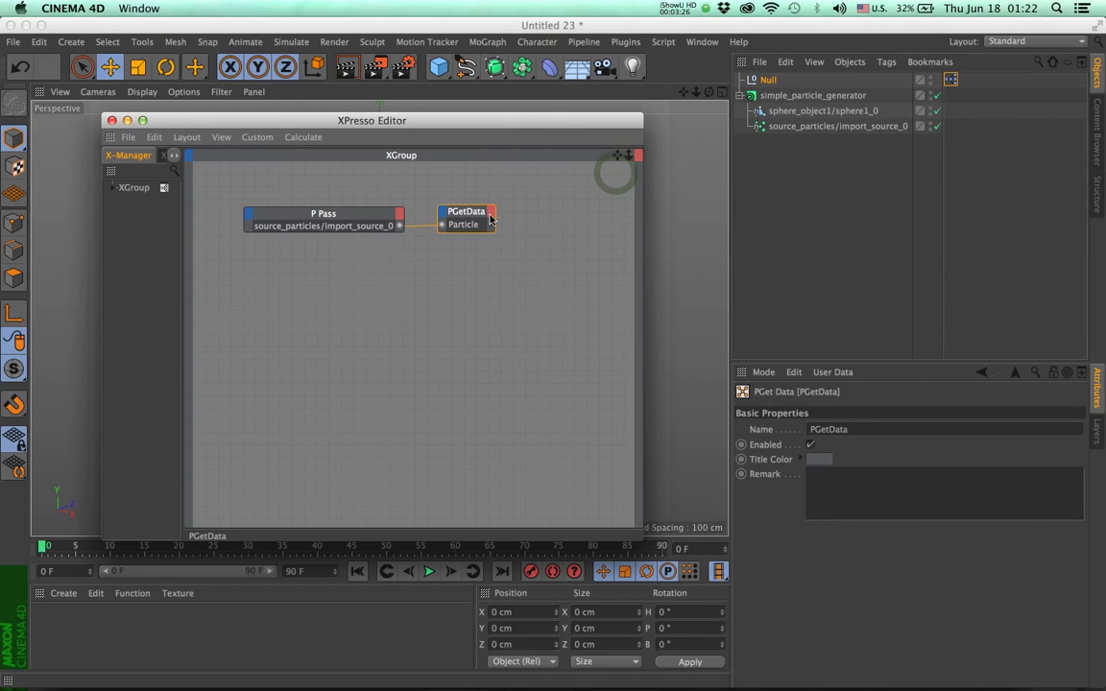
Step: Review the particle data outputs available on the PGetData node without adding any port
left_click(490, 215)
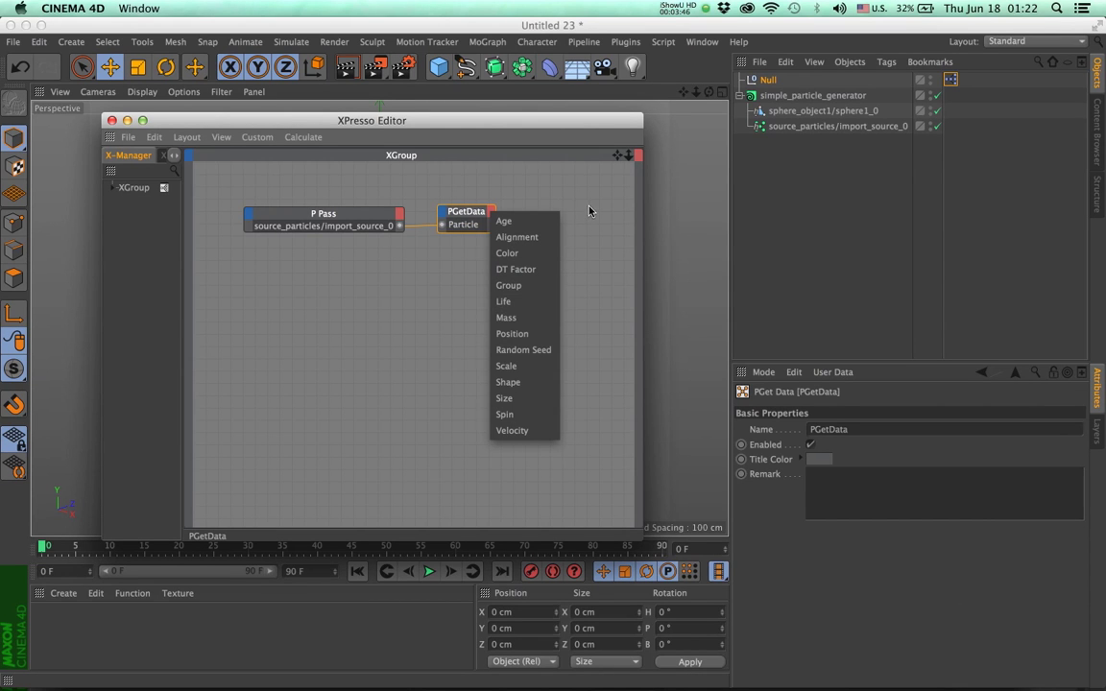
left_click(567, 252)
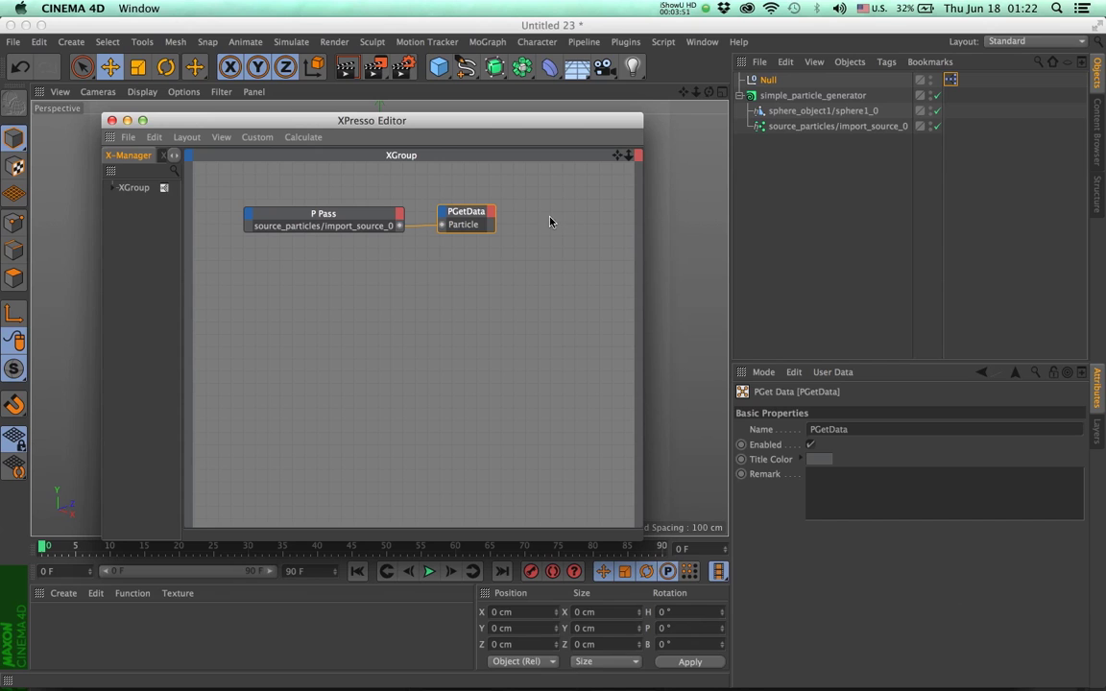